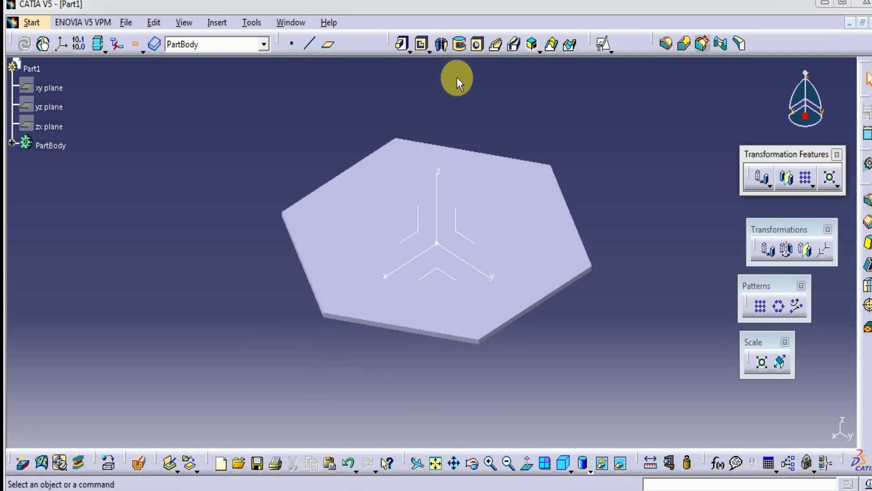
# - Create a blind hole 40 mm in diameter on the hexagonal plate's top face, near its left corner
pyautogui.click(477, 46)
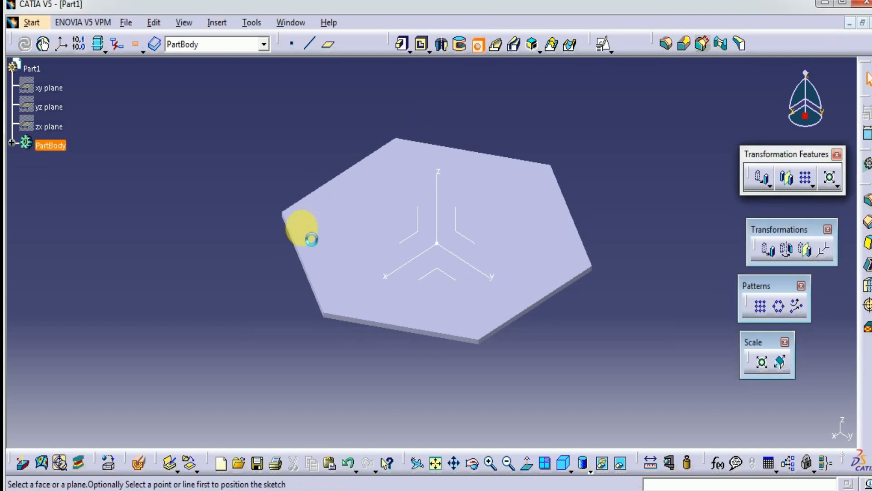
pyautogui.click(318, 222)
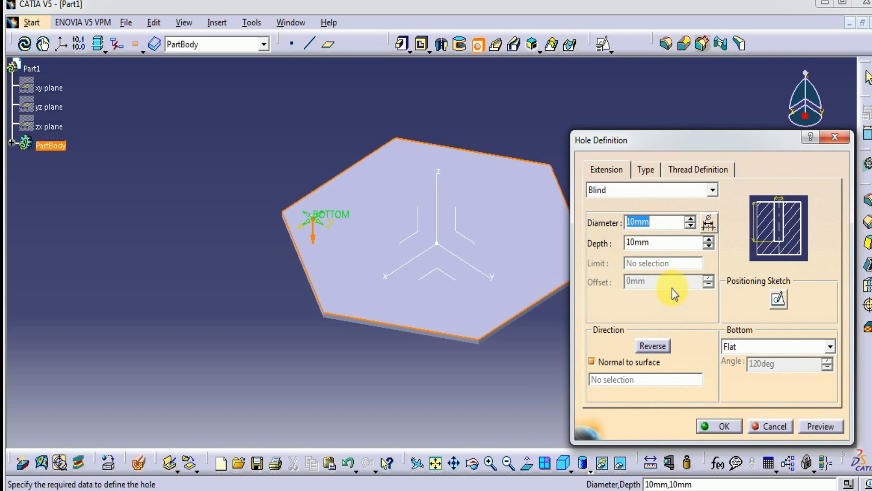
pyautogui.write('20')
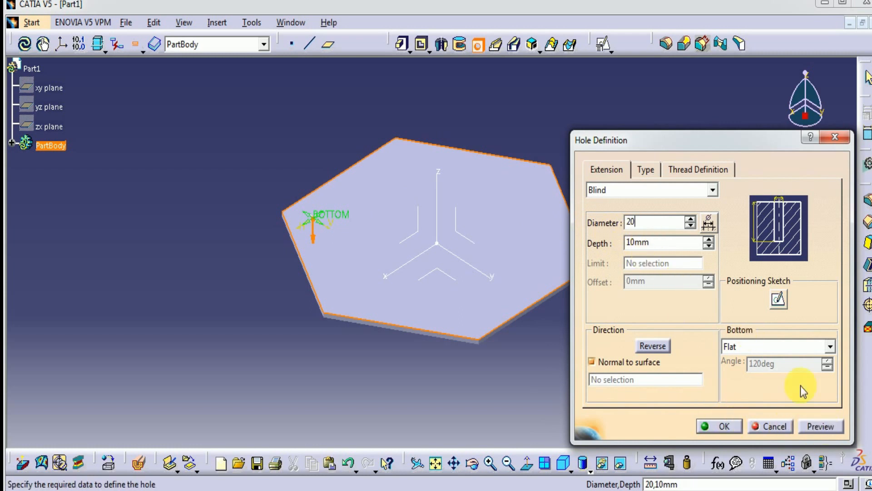
pyautogui.click(824, 426)
pyautogui.doubleClick(644, 220)
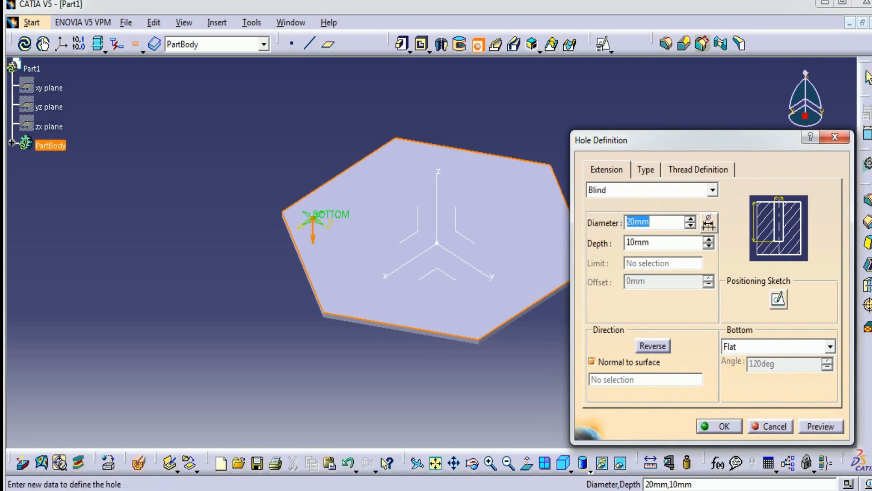
pyautogui.write('40')
pyautogui.click(821, 426)
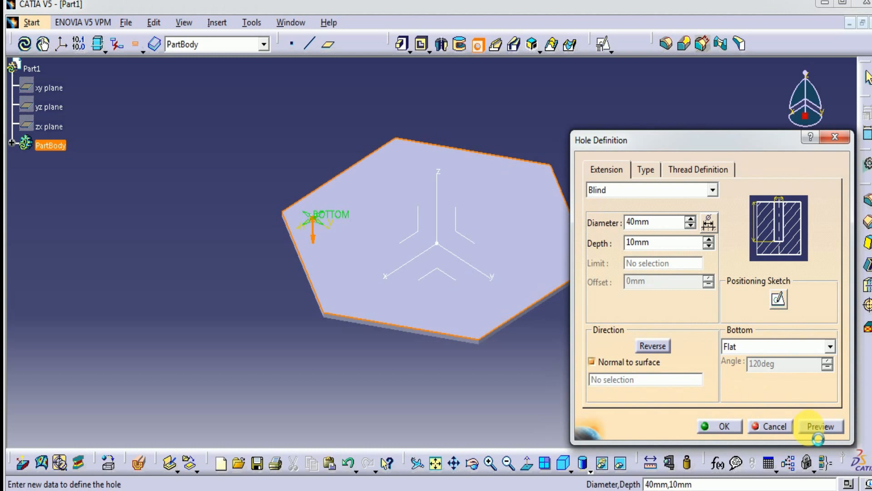
pyautogui.click(721, 426)
# - Edit the new hole in the plate and set its depth to 40 mm
pyautogui.moveTo(267, 204); pyautogui.dragTo(425, 304, button='middle')
pyautogui.click(14, 143)
pyautogui.doubleClick(59, 221)
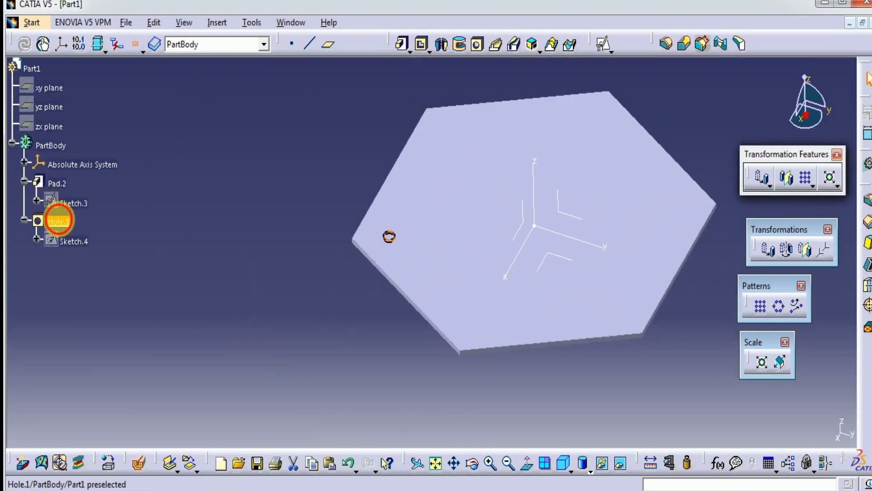
pyautogui.moveTo(658, 246); pyautogui.dragTo(589, 249)
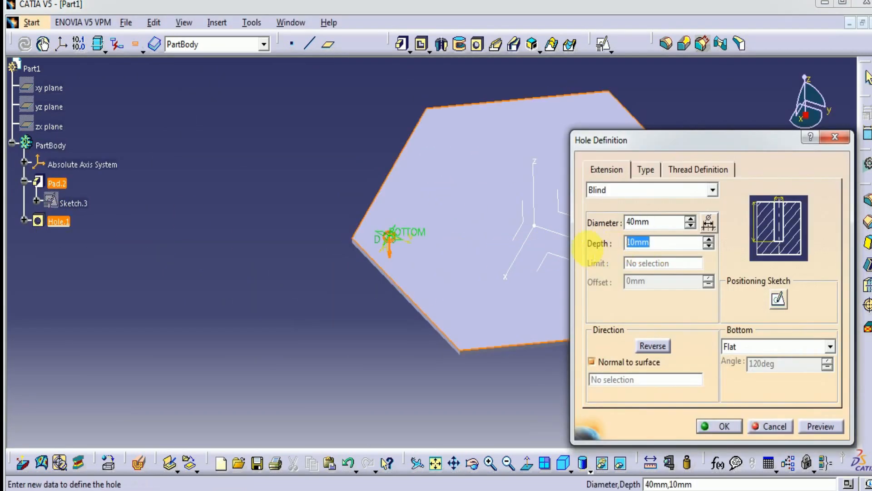
pyautogui.write('40')
pyautogui.click(820, 426)
pyautogui.click(725, 426)
# - Start a rectangular pattern definition on the hexagonal plate
pyautogui.moveTo(310, 336); pyautogui.dragTo(225, 337, button='middle')
pyautogui.moveTo(259, 276); pyautogui.dragTo(309, 347, button='middle')
pyautogui.moveTo(310, 219); pyautogui.dragTo(336, 242, button='middle')
pyautogui.moveTo(349, 204); pyautogui.dragTo(353, 186, button='middle')
pyautogui.moveTo(365, 229); pyautogui.dragTo(383, 286, button='middle')
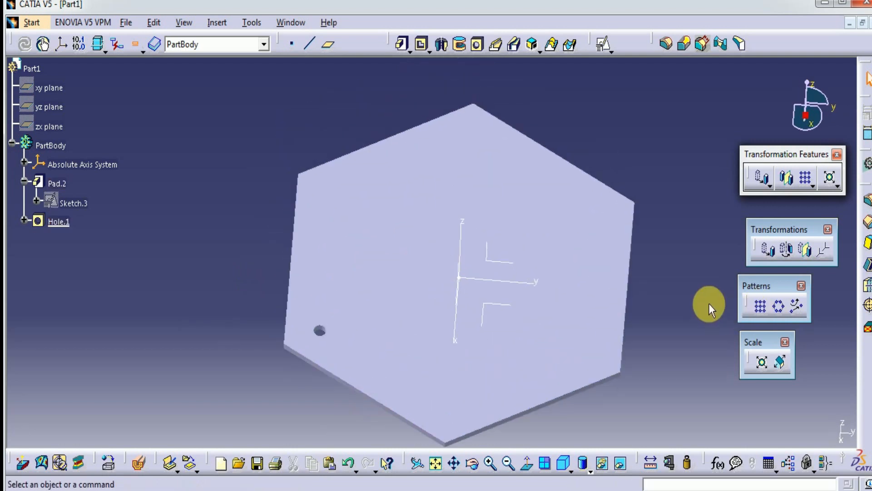
pyautogui.click(760, 306)
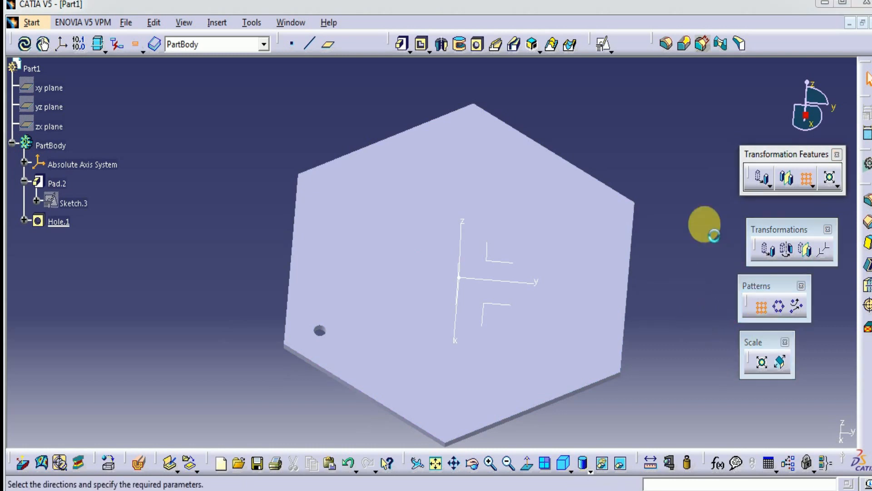
pyautogui.moveTo(625, 104); pyautogui.dragTo(776, 85)
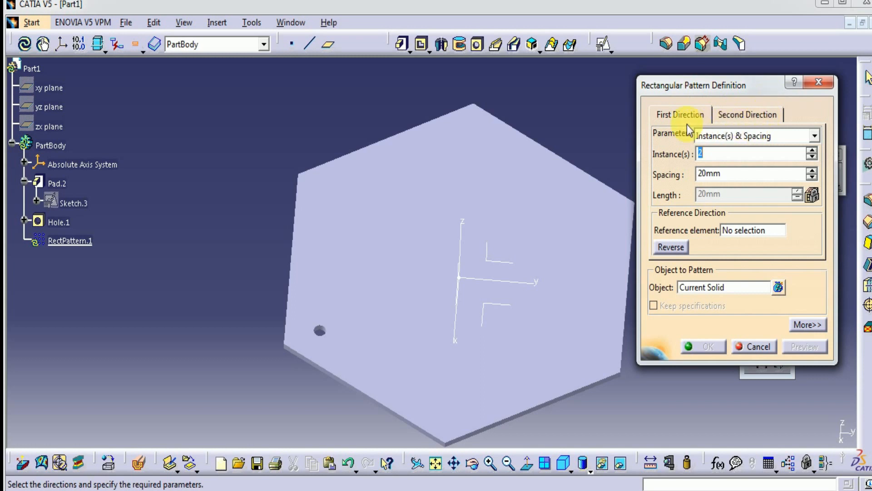
# - Examine the rectangular pattern's first and second direction settings, parameter modes and extended options
pyautogui.click(750, 119)
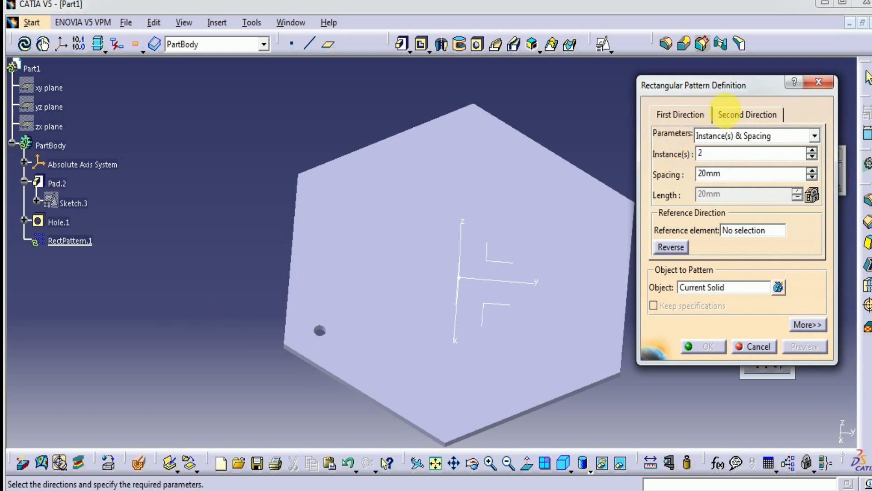
pyautogui.click(684, 116)
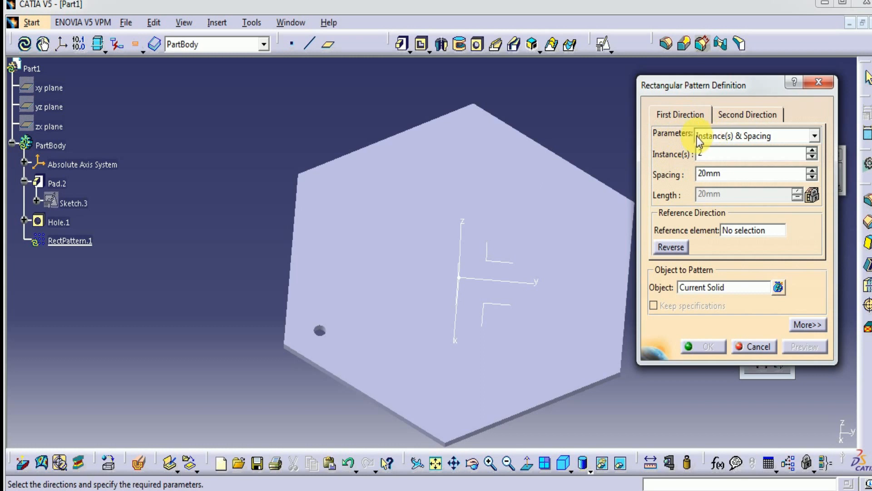
pyautogui.click(784, 135)
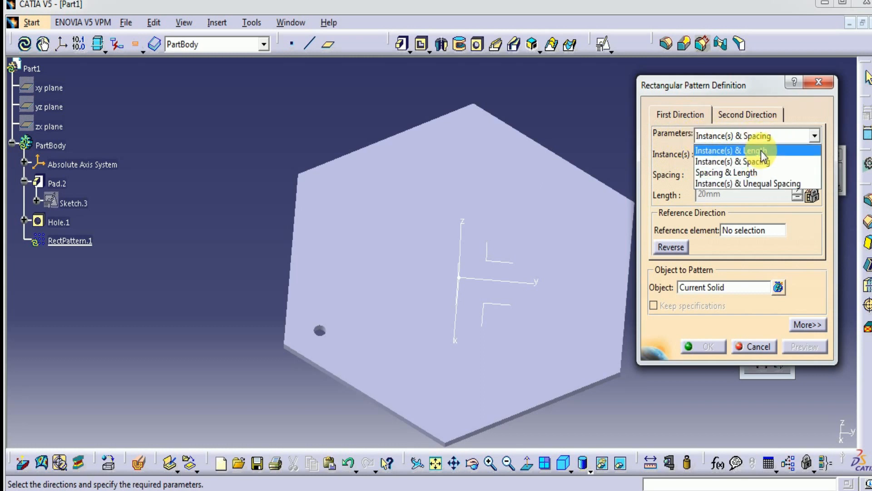
pyautogui.click(817, 135)
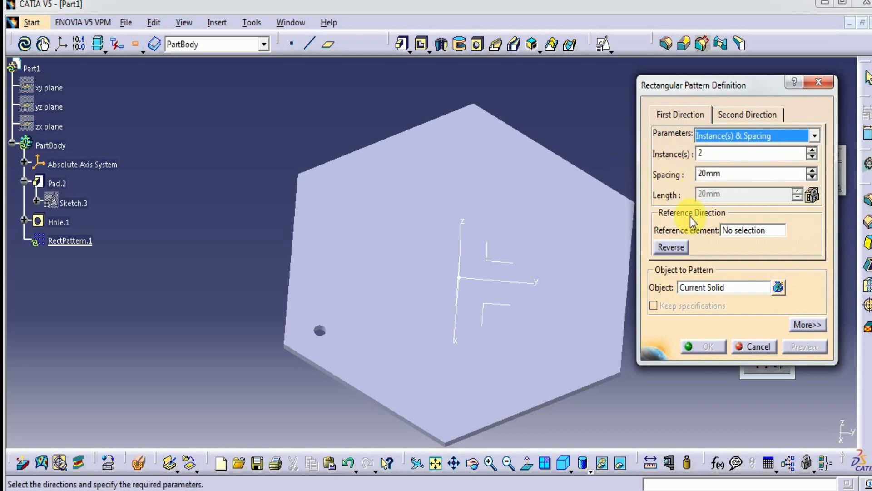
pyautogui.click(803, 325)
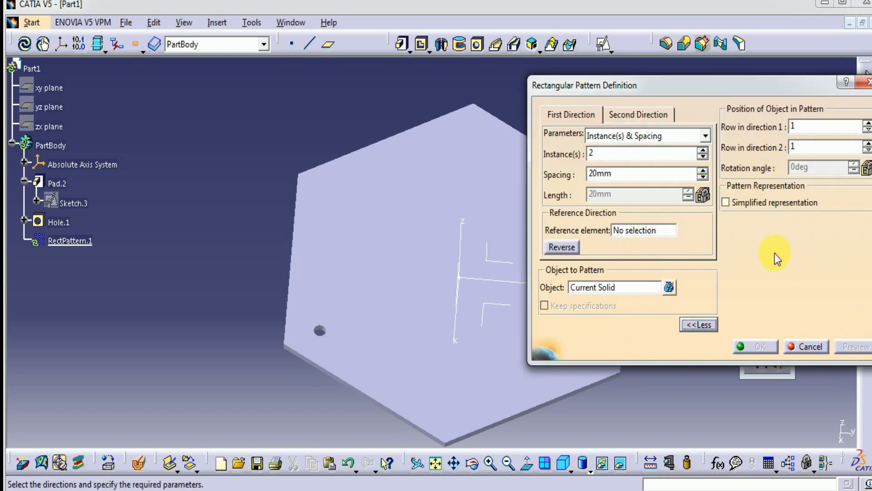
pyautogui.click(708, 325)
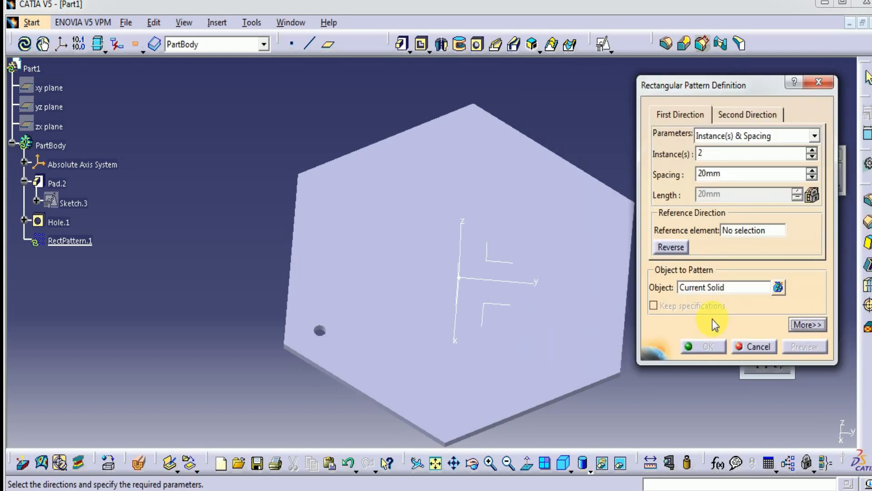
# - Define the pattern's first direction by Instance(s) & Length and choose Hole.1 as the object to pattern
pyautogui.click(796, 139)
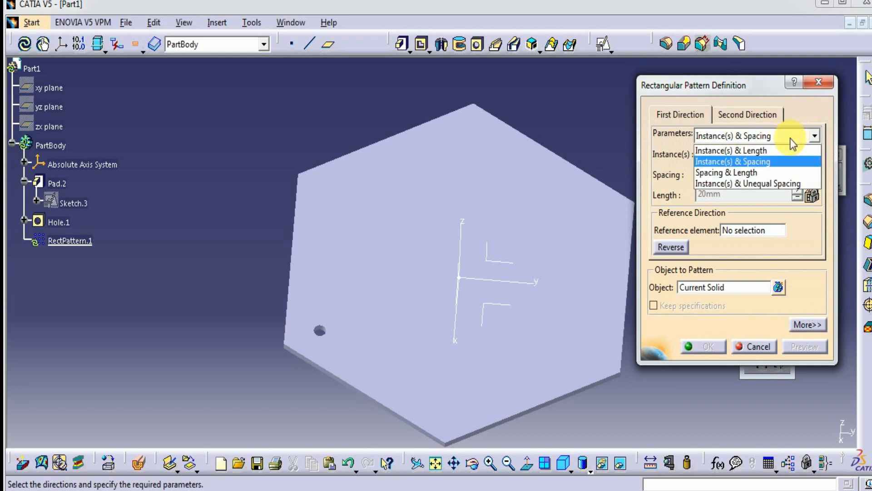
pyautogui.click(750, 152)
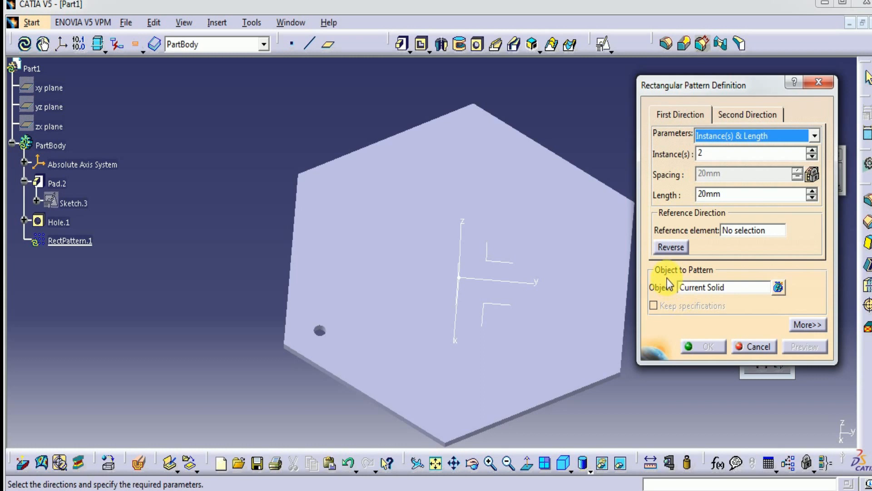
pyautogui.click(698, 290)
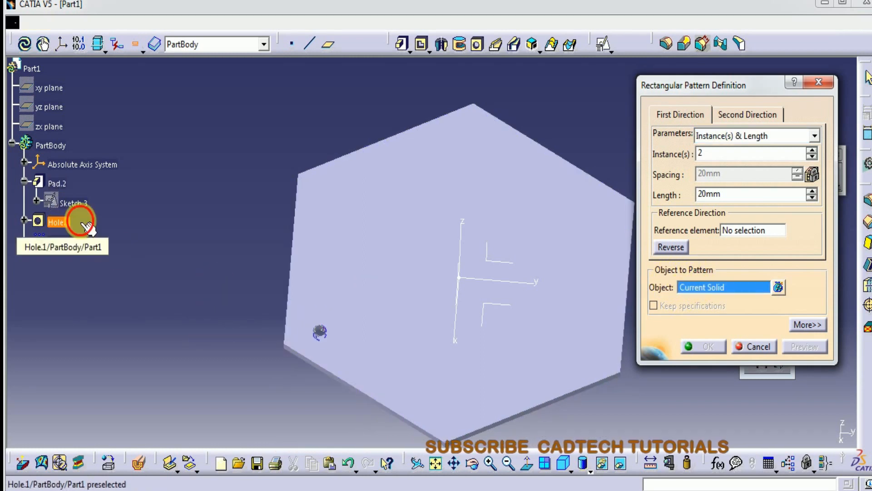
pyautogui.click(56, 223)
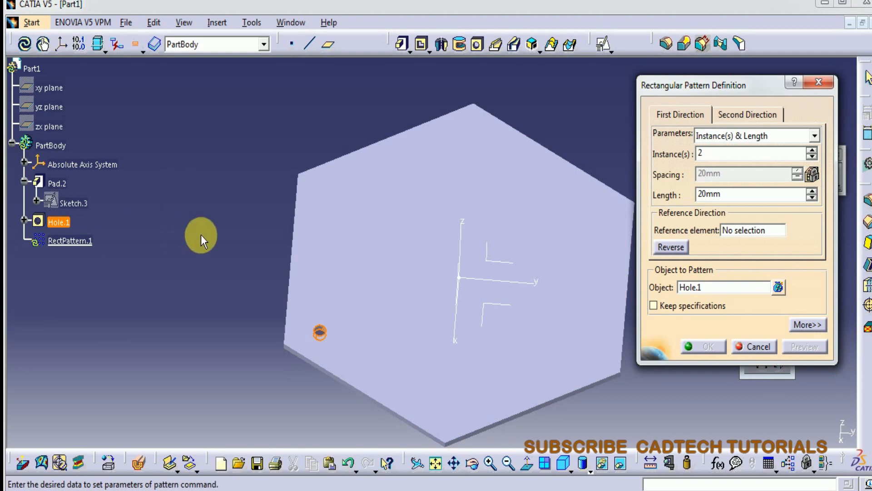
# - Set the first direction to 8 instances over a length of 200 mm
pyautogui.click(713, 157)
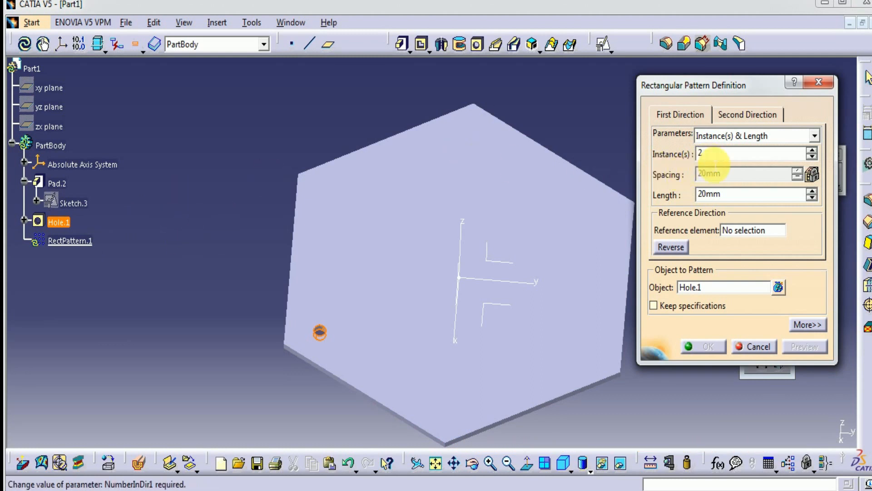
pyautogui.moveTo(715, 155); pyautogui.dragTo(671, 157)
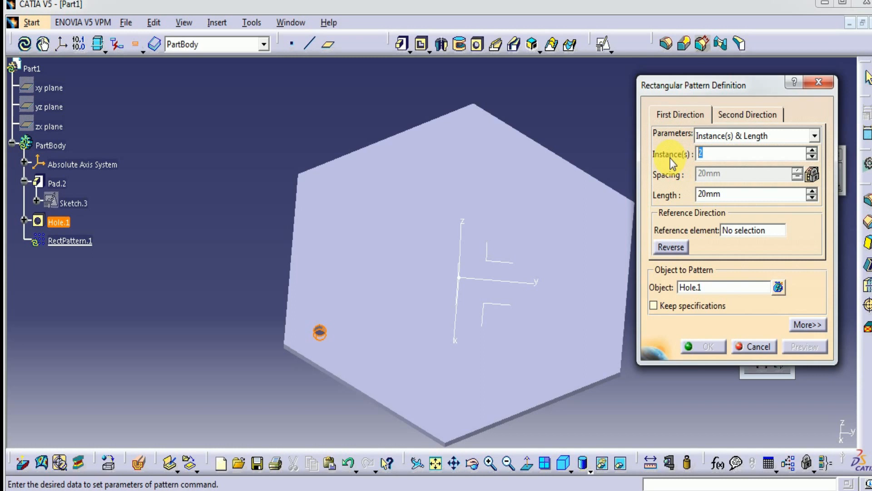
pyautogui.write('8')
pyautogui.click(727, 198)
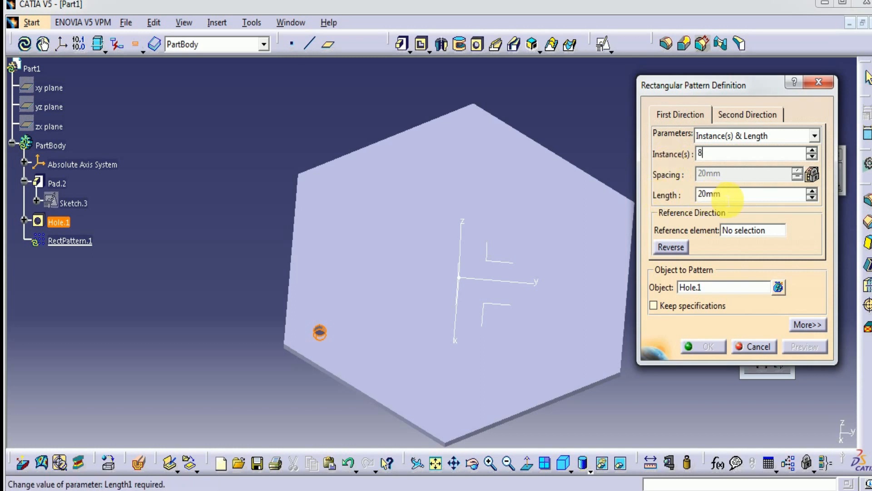
pyautogui.click(709, 195)
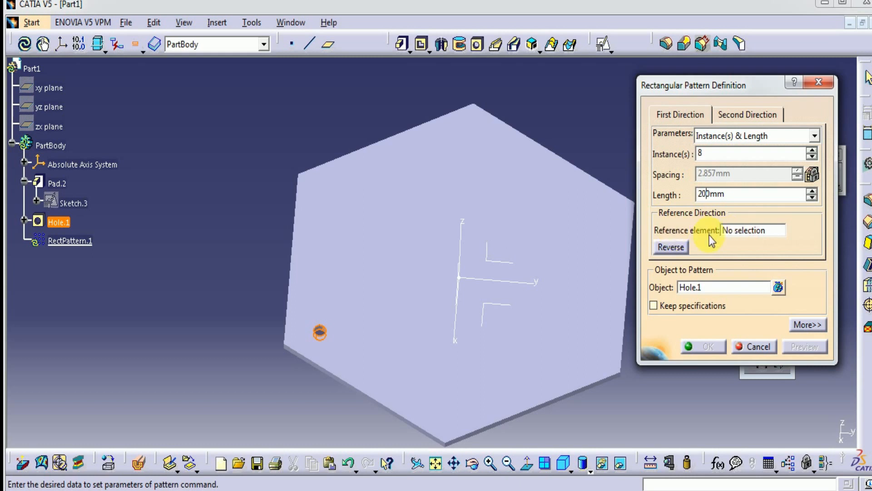
# - Use the plate's left edge as the reference direction and reverse it so the holes run along the plate
pyautogui.click(736, 230)
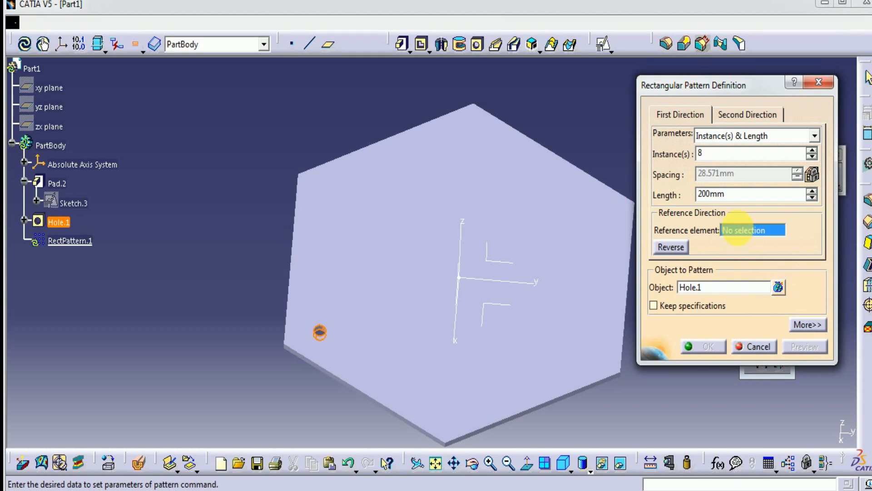
pyautogui.click(240, 251)
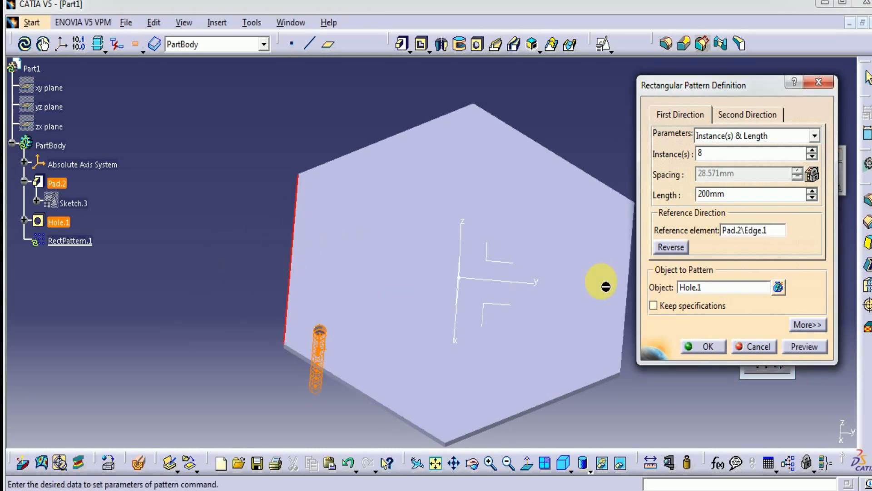
pyautogui.click(670, 248)
pyautogui.moveTo(388, 275); pyautogui.dragTo(458, 159, button='middle')
pyautogui.moveTo(362, 286); pyautogui.dragTo(364, 317, button='middle')
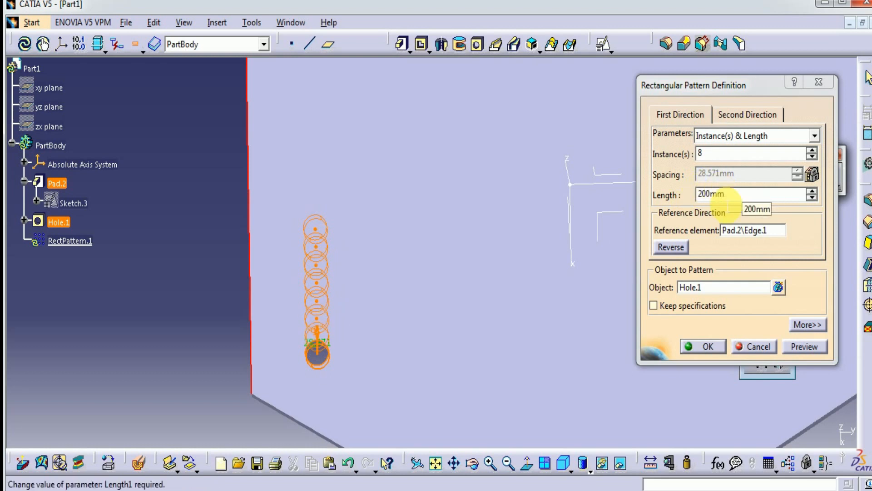
# - Set the pattern length to 600 mm, preview it and check the spacing between the holes
pyautogui.doubleClick(736, 196)
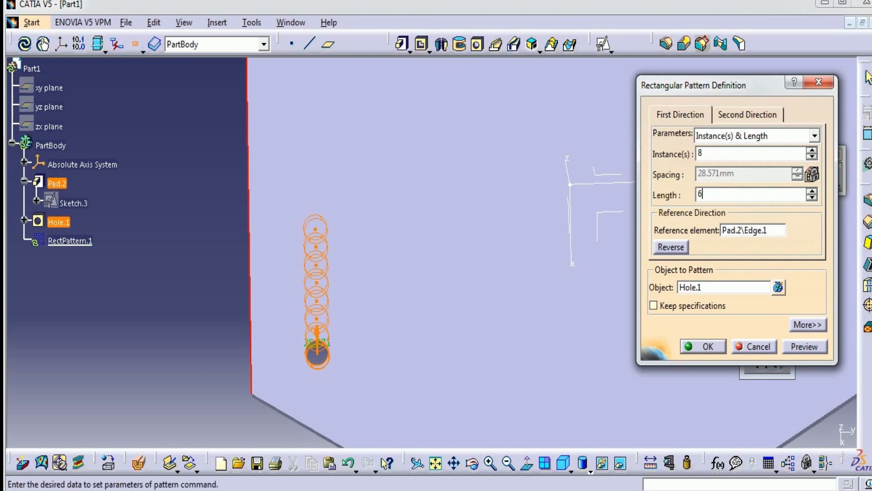
pyautogui.click(803, 344)
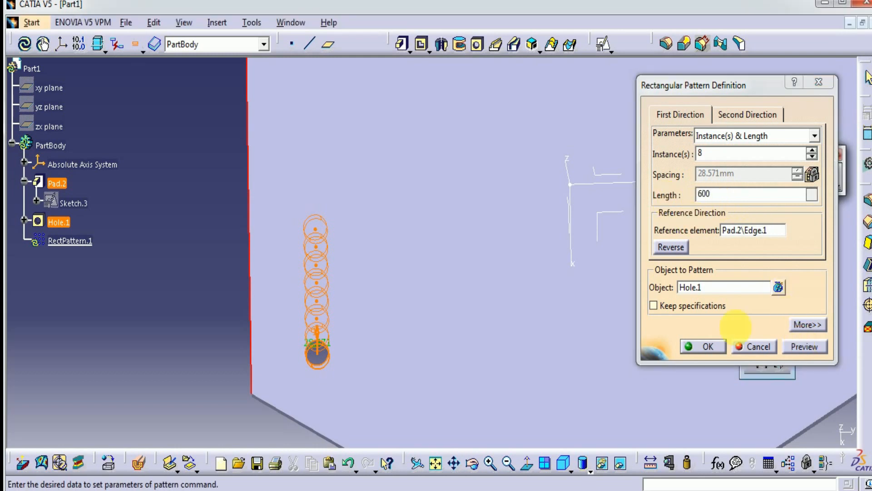
pyautogui.moveTo(432, 236); pyautogui.dragTo(400, 247, button='middle')
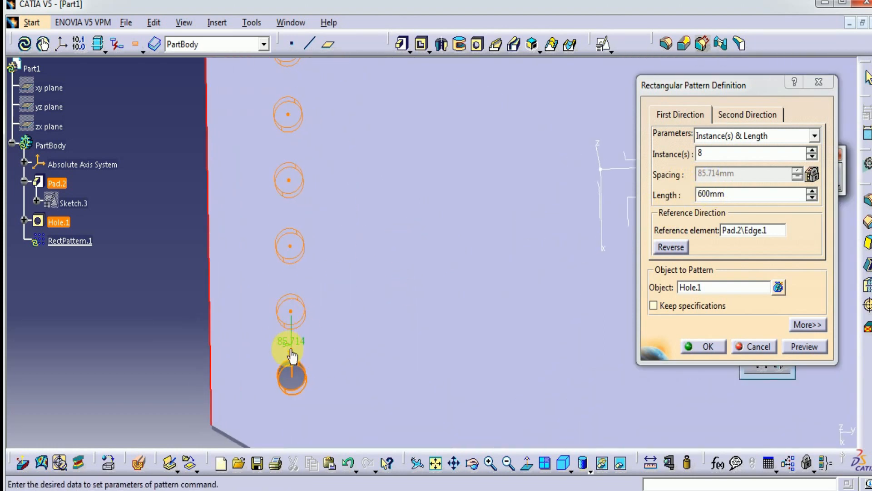
pyautogui.click(309, 352)
pyautogui.click(712, 184)
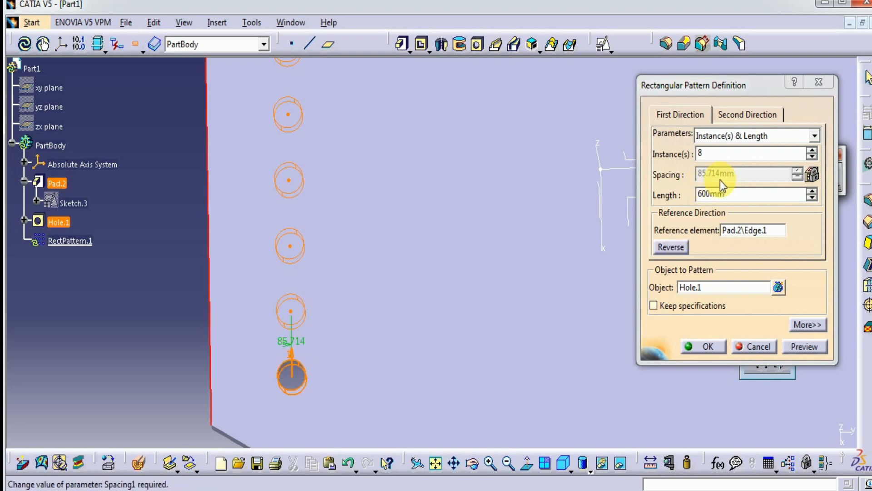
pyautogui.moveTo(522, 254); pyautogui.dragTo(522, 302, button='middle')
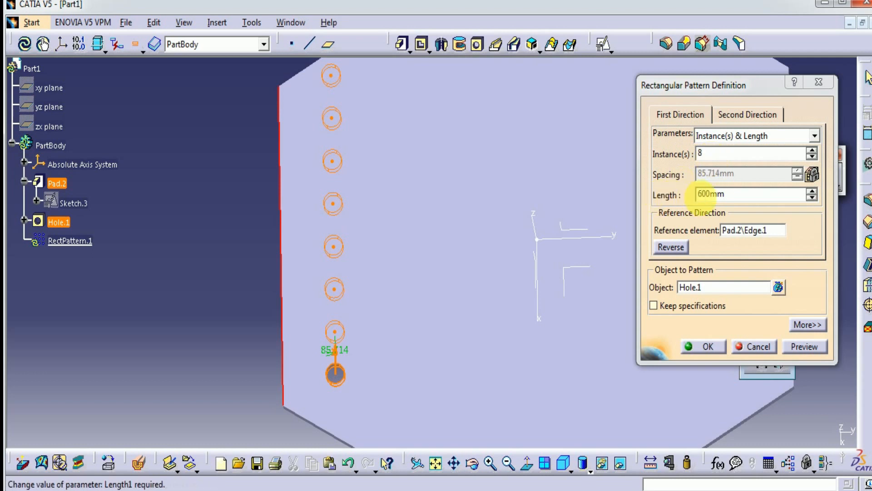
pyautogui.moveTo(512, 200); pyautogui.dragTo(457, 235, button='middle')
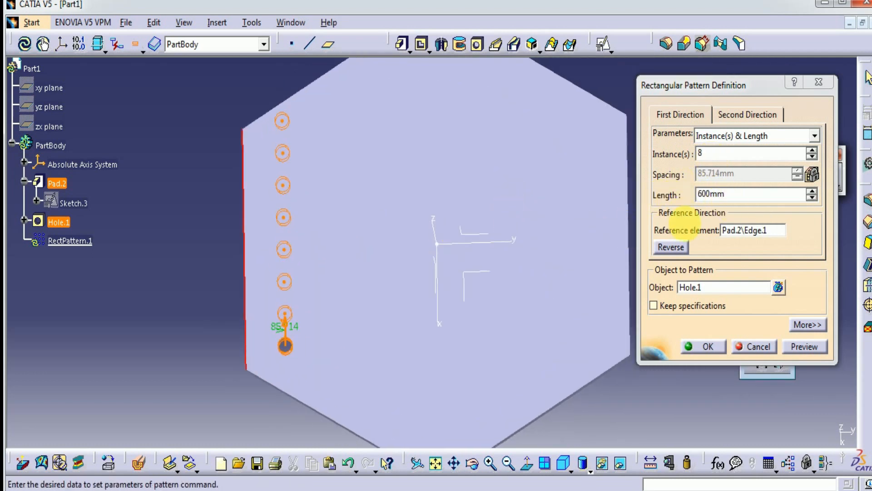
# - Set the first direction's pattern length to 550 mm and preview the row of holes
pyautogui.doubleClick(737, 196)
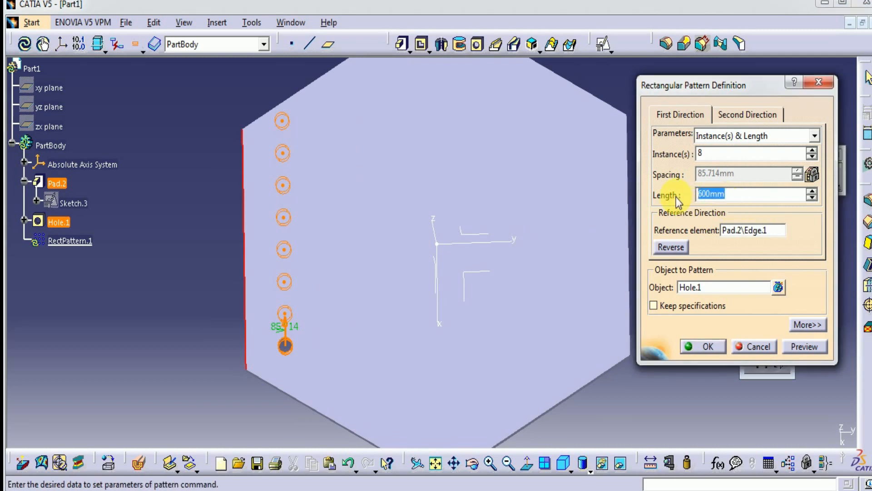
pyautogui.write('550')
pyautogui.click(804, 346)
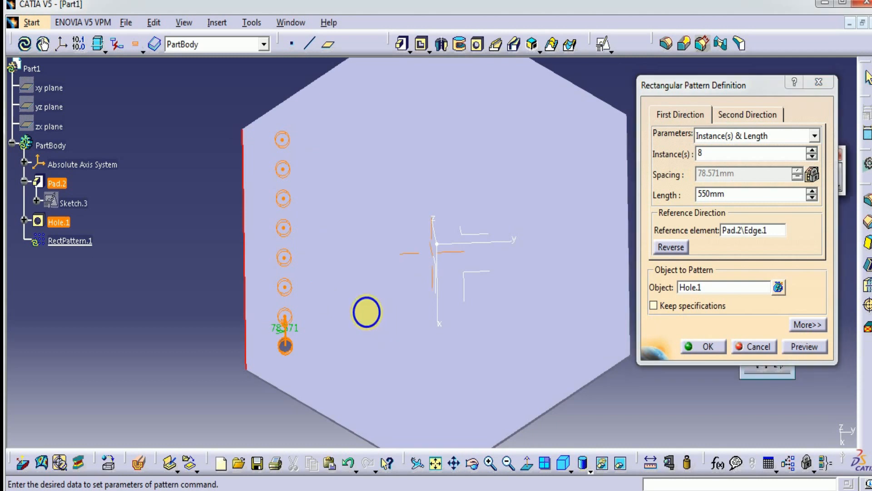
# - Use the Y axis of the absolute axis system as the reference element for the pattern's second direction
pyautogui.moveTo(366, 312); pyautogui.dragTo(370, 308, button='middle')
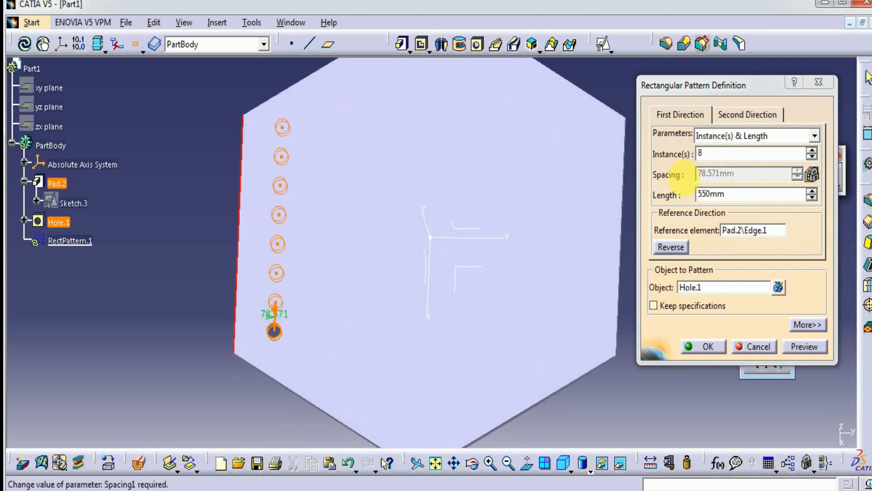
pyautogui.moveTo(490, 274); pyautogui.dragTo(451, 267, button='middle')
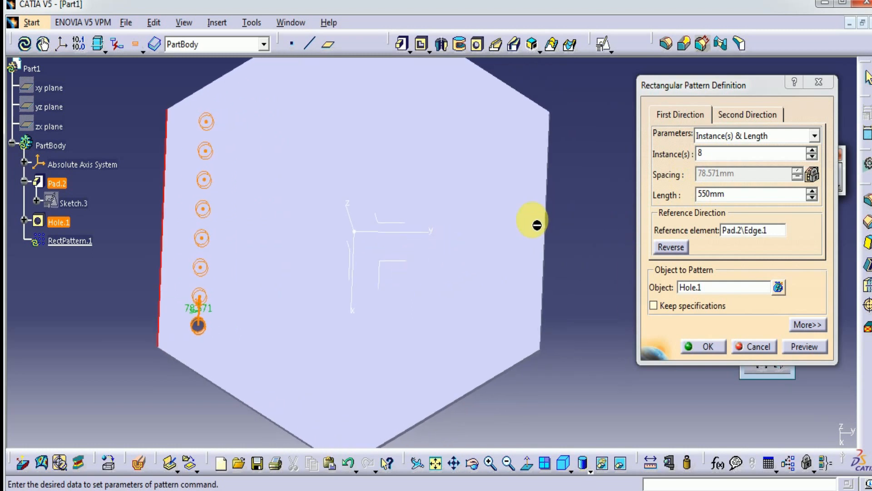
pyautogui.click(752, 115)
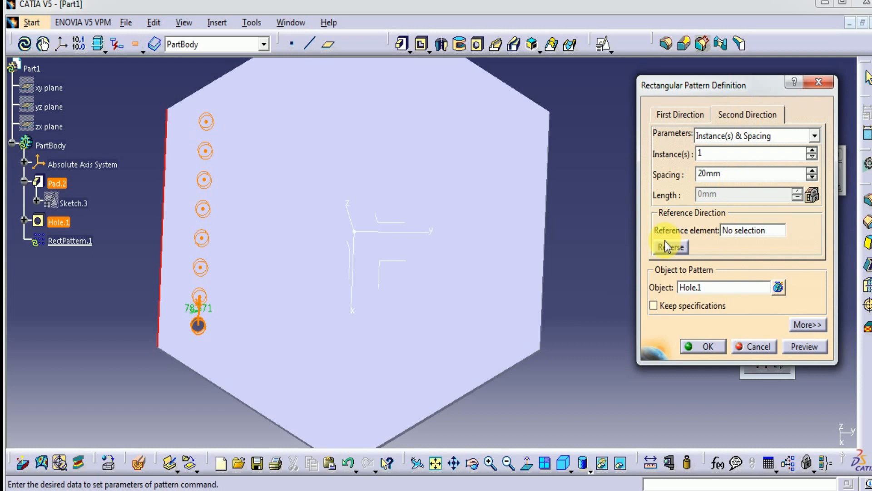
pyautogui.click(730, 230)
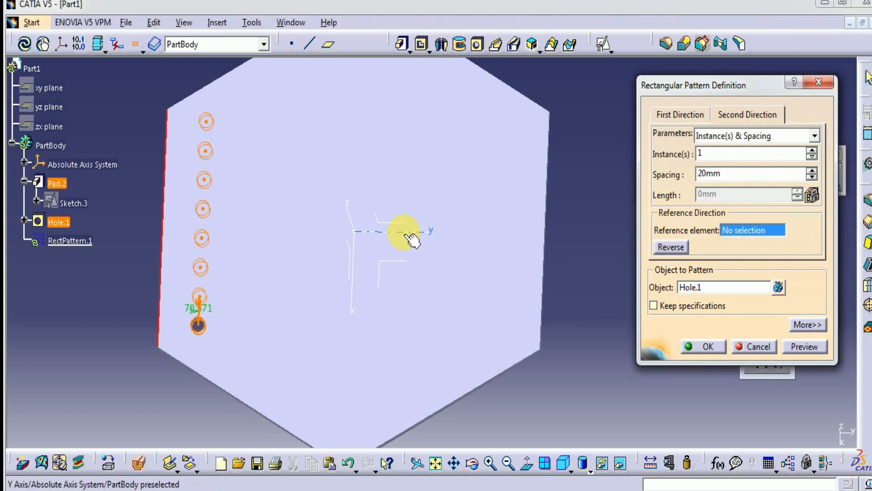
pyautogui.click(432, 235)
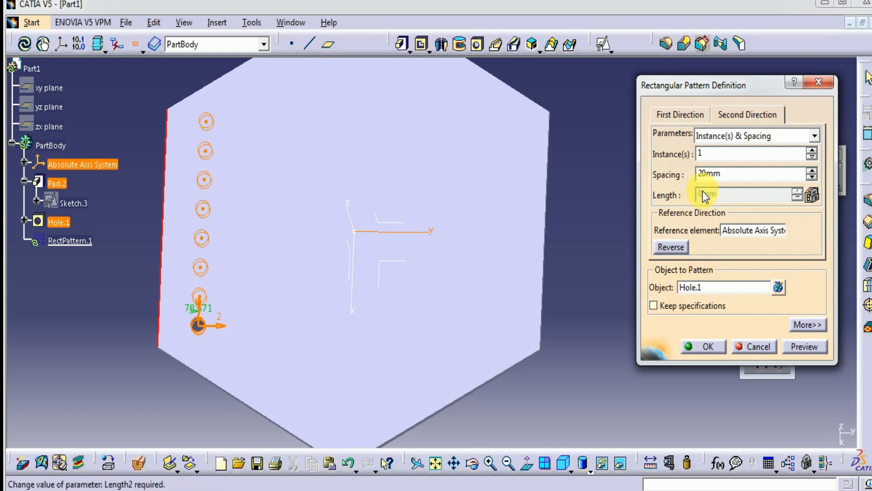
# - Set the second direction to 3 instances and preview the columns of holes up close
pyautogui.doubleClick(700, 153)
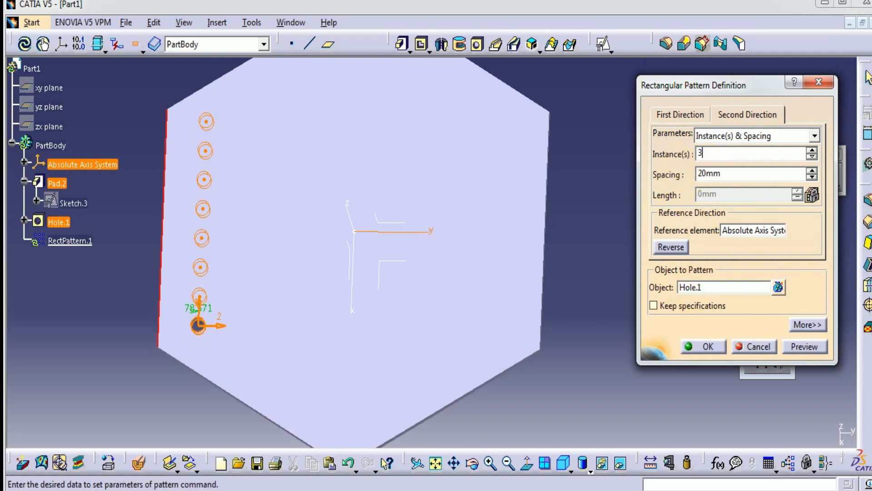
pyautogui.write('3')
pyautogui.click(804, 346)
pyautogui.moveTo(204, 364); pyautogui.dragTo(198, 304, button='middle')
pyautogui.moveTo(293, 291); pyautogui.dragTo(407, 298, button='middle')
pyautogui.moveTo(335, 295); pyautogui.dragTo(364, 420, button='middle')
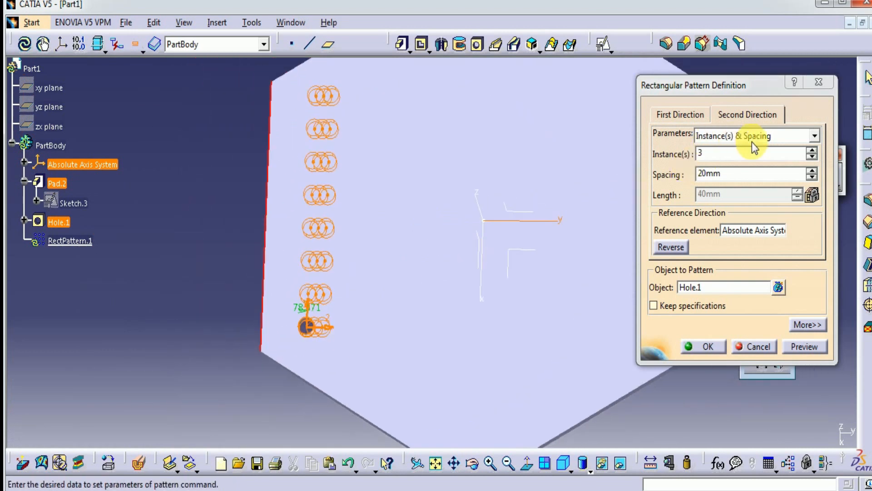
# - Set the second direction's spacing to 80 mm and preview the hole grid
pyautogui.doubleClick(705, 173)
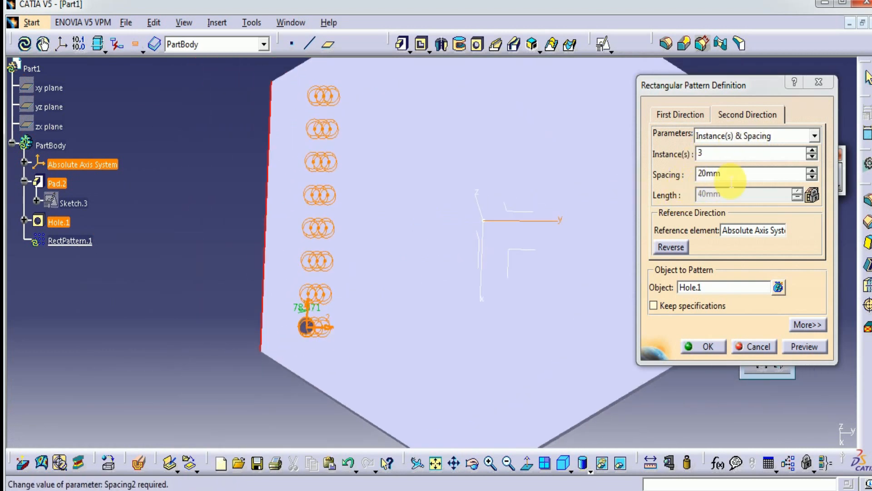
pyautogui.write('80')
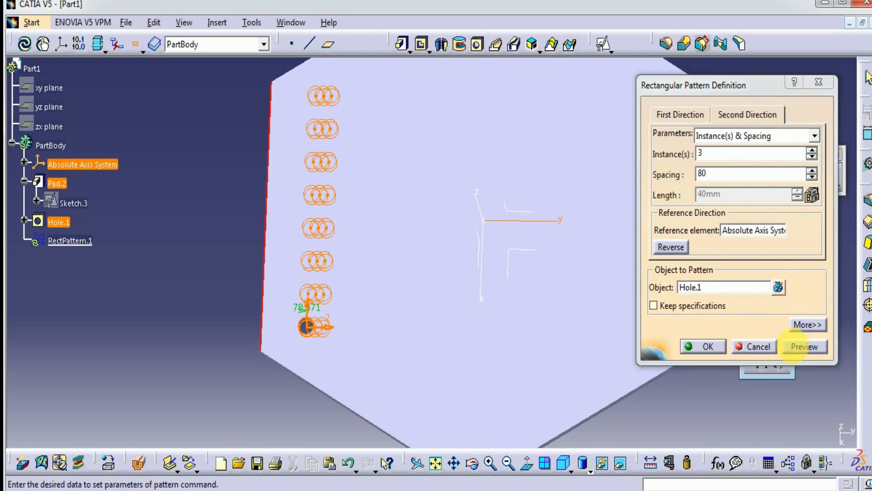
pyautogui.click(792, 347)
pyautogui.moveTo(444, 254); pyautogui.dragTo(269, 181, button='middle')
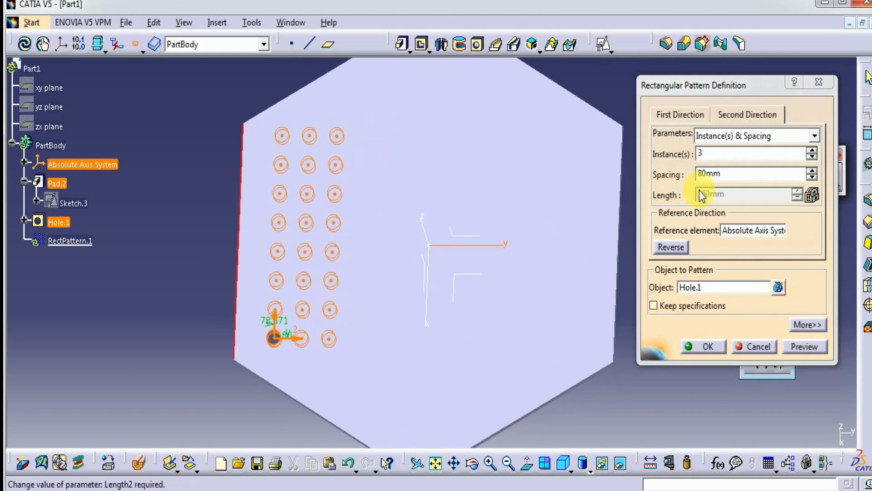
# - Switch the second direction's parameters to Instance(s) & Length, set the length to 150 mm and preview the pattern
pyautogui.click(689, 114)
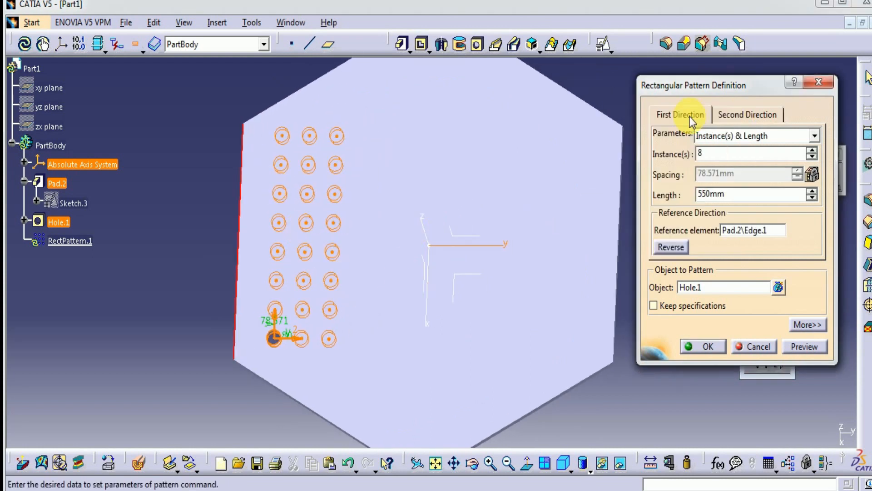
pyautogui.click(738, 114)
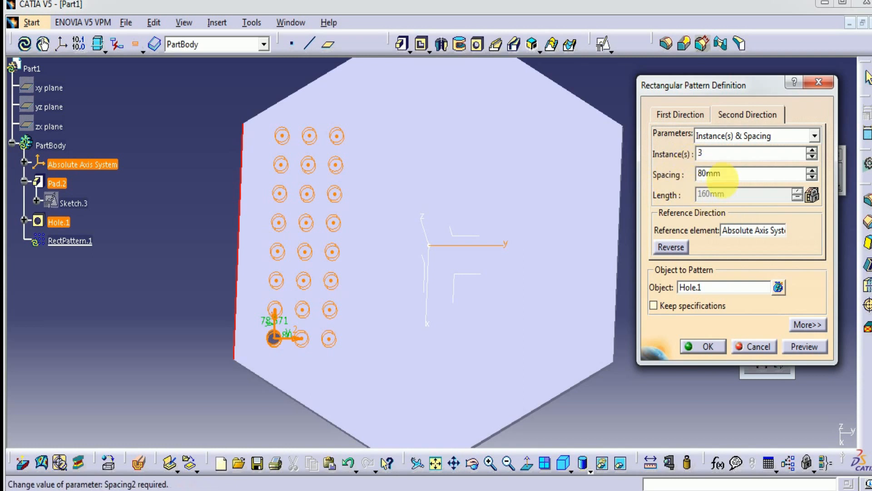
pyautogui.click(683, 115)
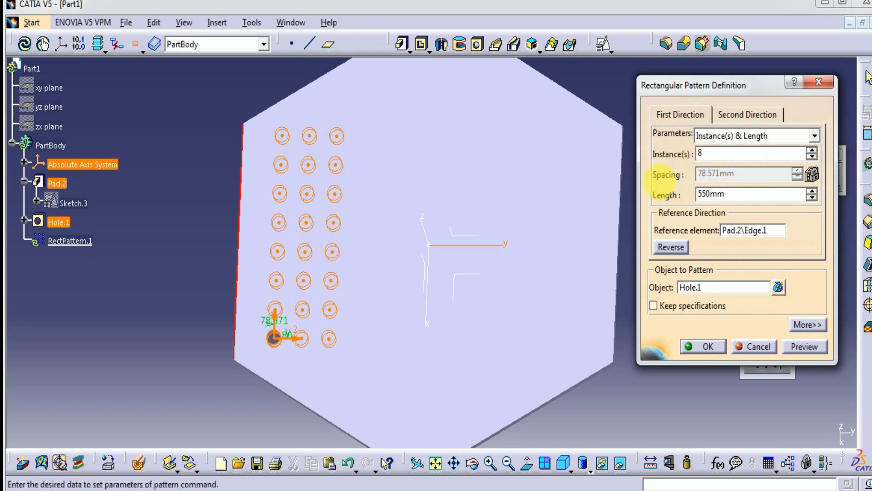
pyautogui.click(740, 116)
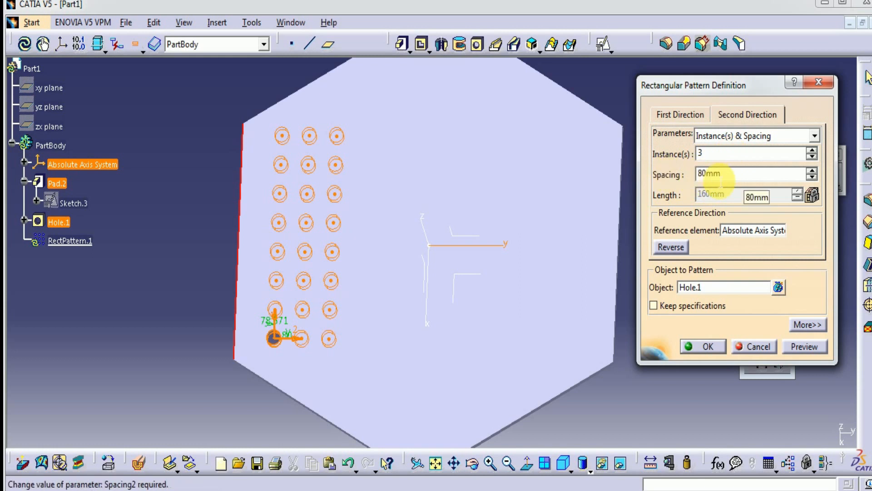
pyautogui.click(787, 136)
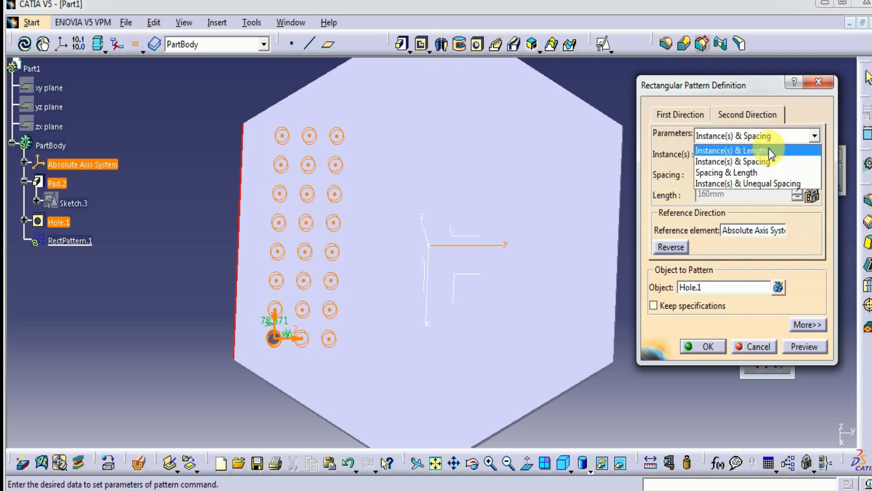
pyautogui.click(769, 151)
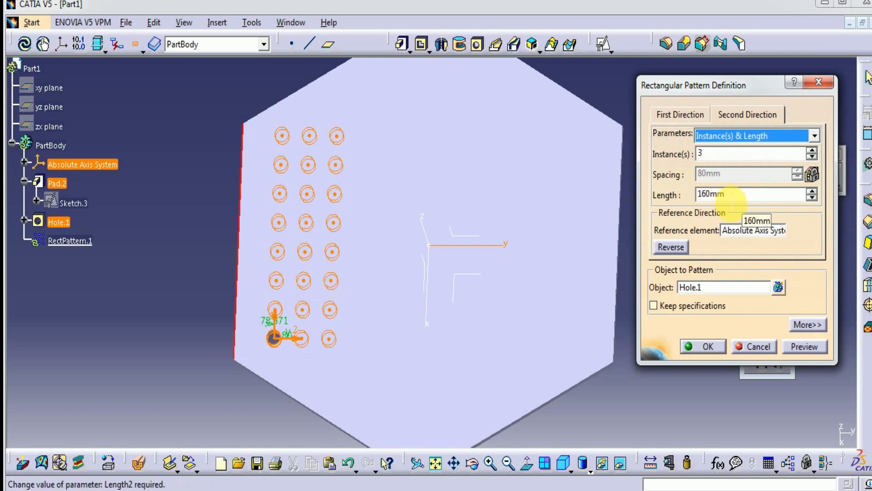
pyautogui.moveTo(740, 194); pyautogui.dragTo(698, 195)
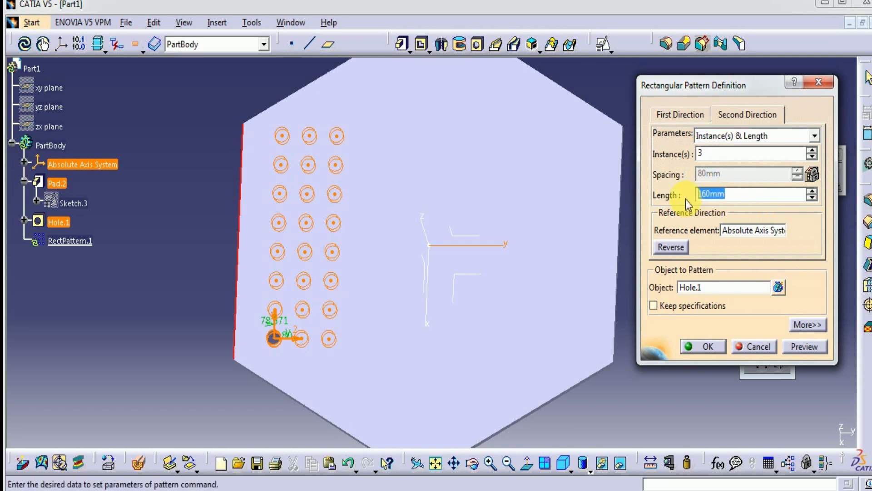
pyautogui.write('150')
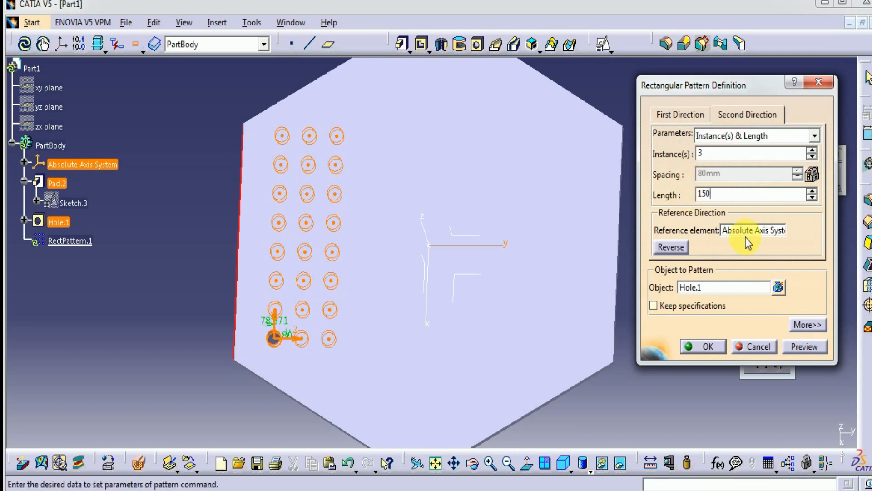
pyautogui.click(804, 347)
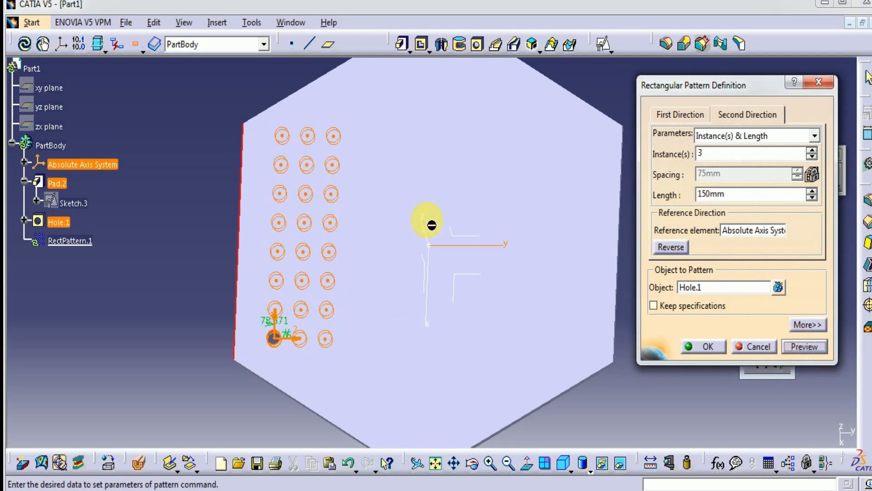
# - Set the second direction to 6 instances and preview the hole spacing
pyautogui.moveTo(722, 153); pyautogui.dragTo(691, 153)
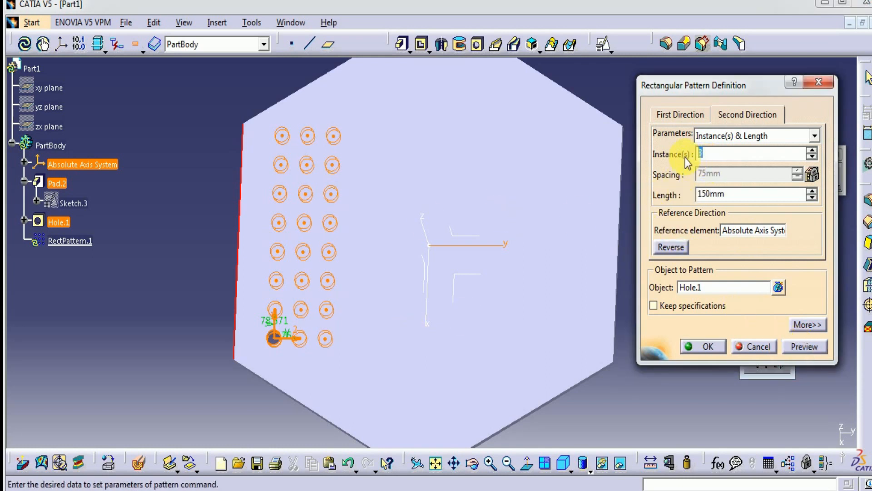
pyautogui.write('6')
pyautogui.click(802, 347)
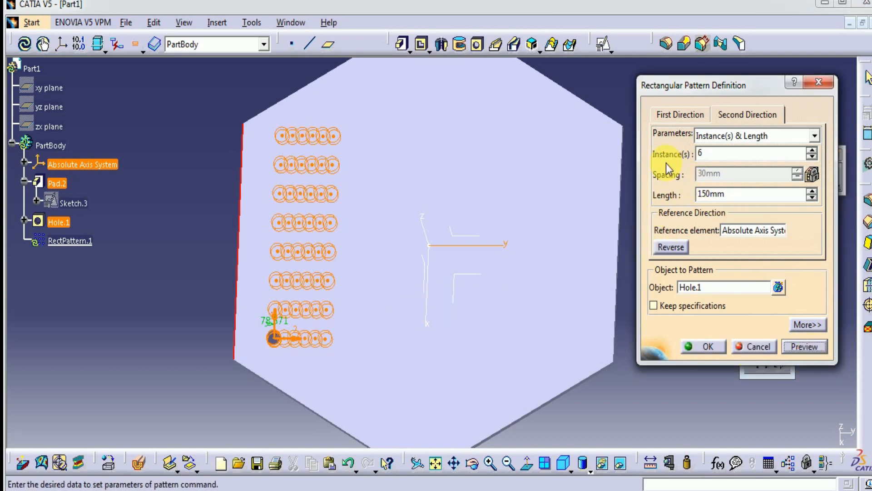
pyautogui.click(702, 154)
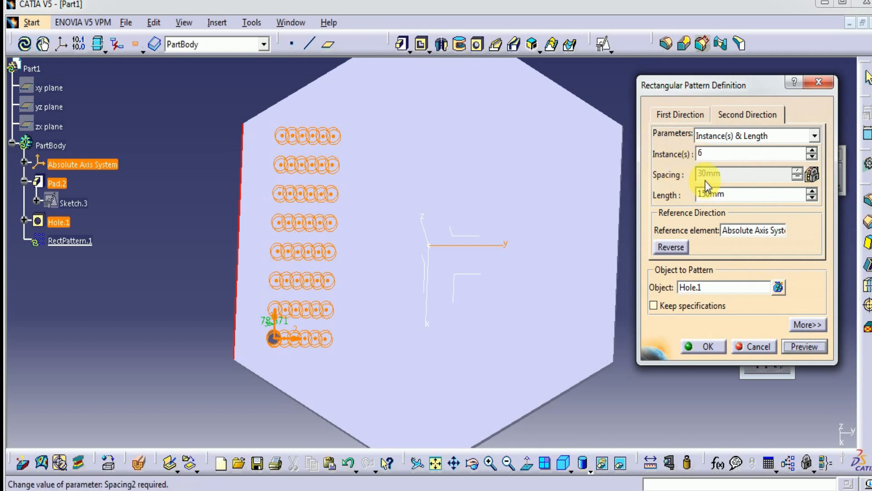
# - Set the second direction's length to 300 mm and preview the hole grid
pyautogui.moveTo(738, 196); pyautogui.dragTo(674, 208)
pyautogui.write('300')
pyautogui.click(805, 346)
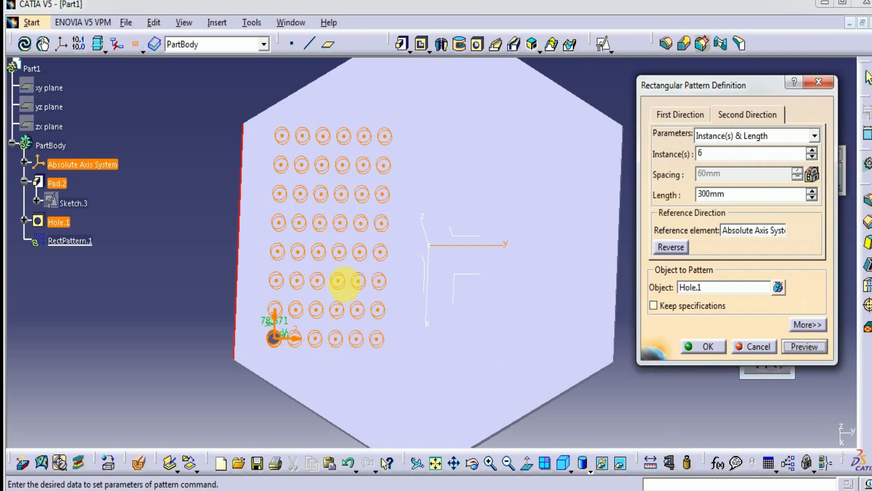
pyautogui.moveTo(483, 204); pyautogui.dragTo(483, 217, button='middle')
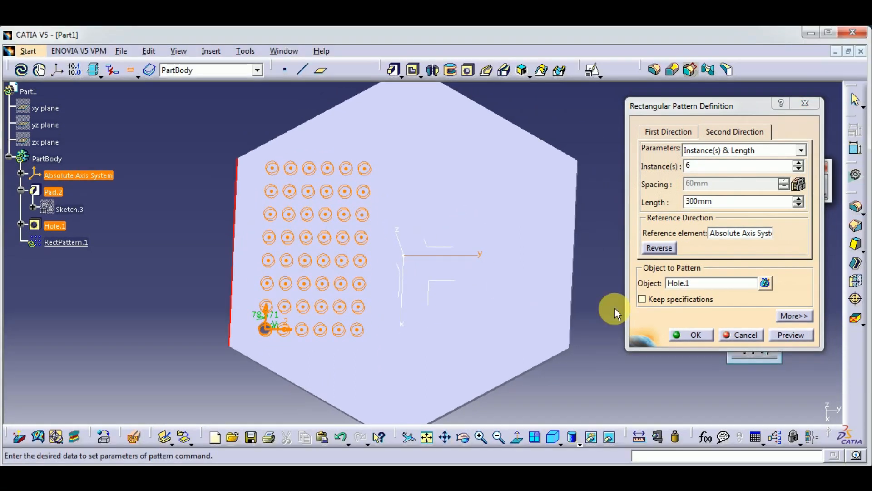
# - Expand the additional pattern options and set the second direction to 4 instances
pyautogui.click(794, 315)
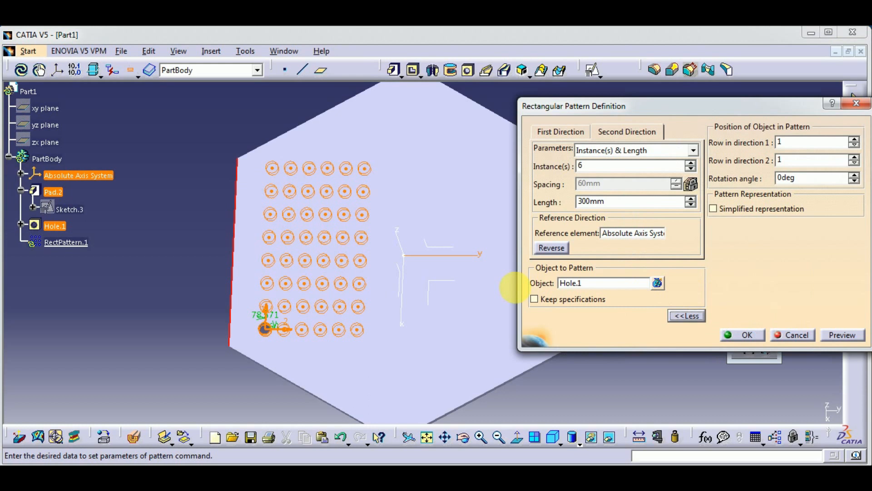
pyautogui.moveTo(444, 279); pyautogui.dragTo(461, 257, button='middle')
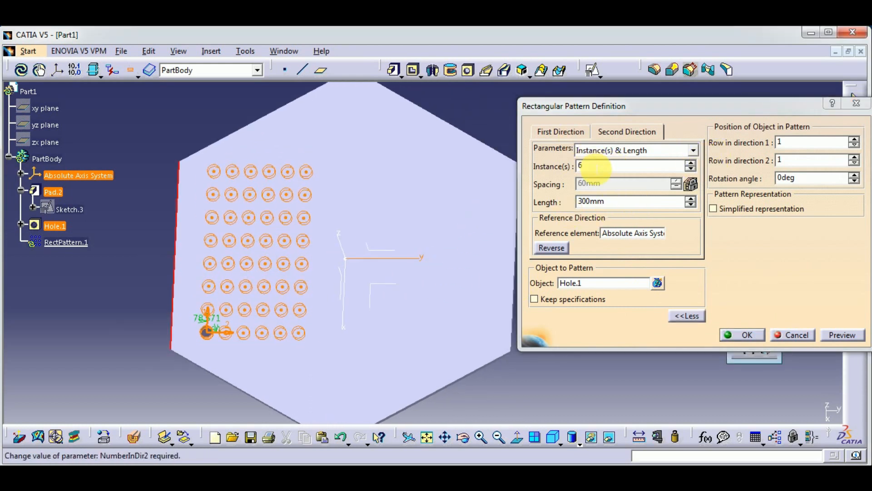
pyautogui.moveTo(596, 167); pyautogui.dragTo(576, 167)
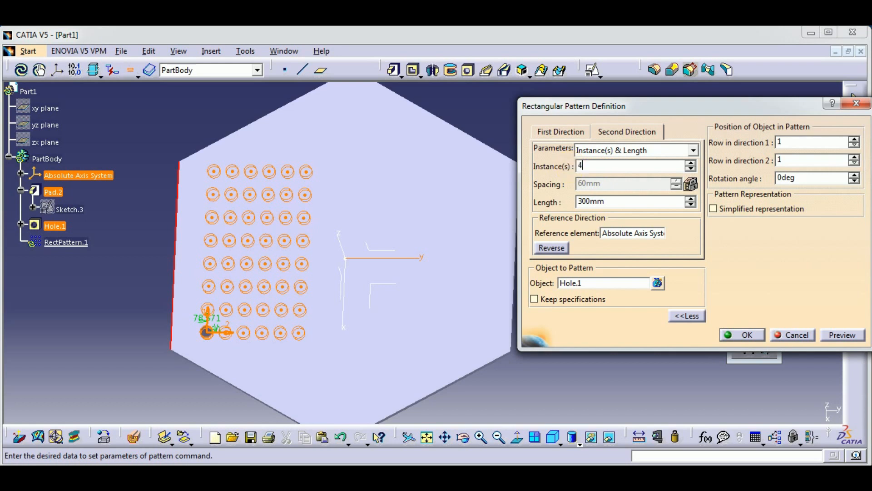
# - Set the first direction to 3 instances and preview the pattern
pyautogui.click(559, 131)
pyautogui.moveTo(581, 166); pyautogui.dragTo(541, 182)
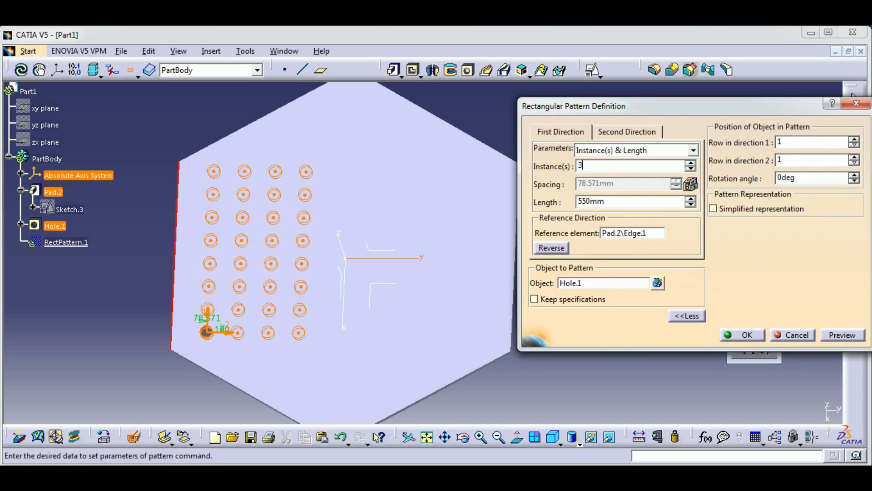
pyautogui.write('3')
pyautogui.click(842, 335)
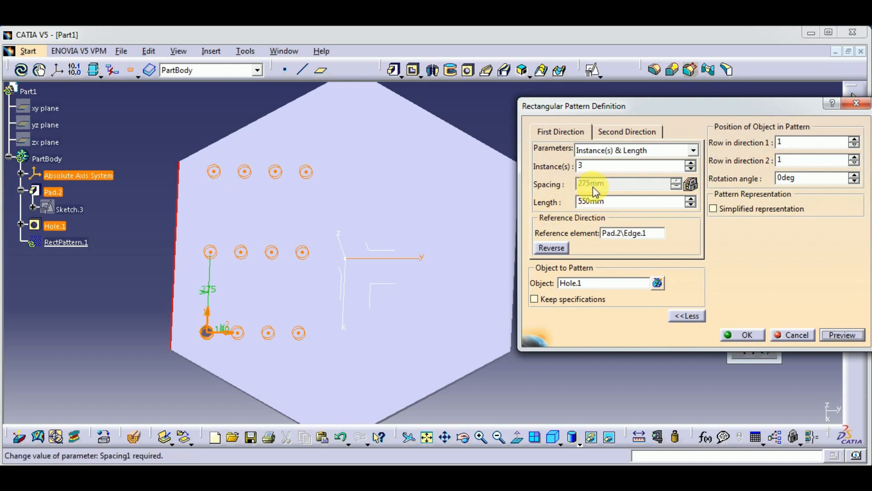
# - Set the original hole's position in the pattern to row 2 in direction 1 and preview the shifted grid
pyautogui.click(625, 135)
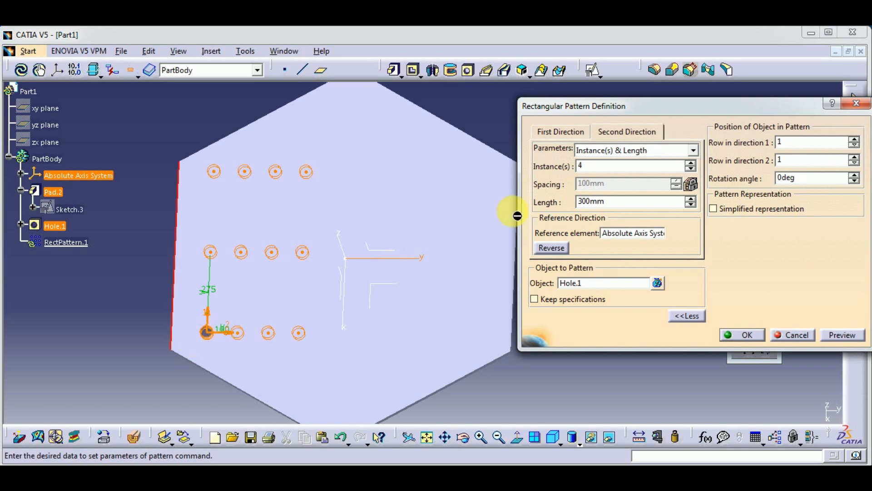
pyautogui.moveTo(471, 290); pyautogui.dragTo(448, 305, button='middle')
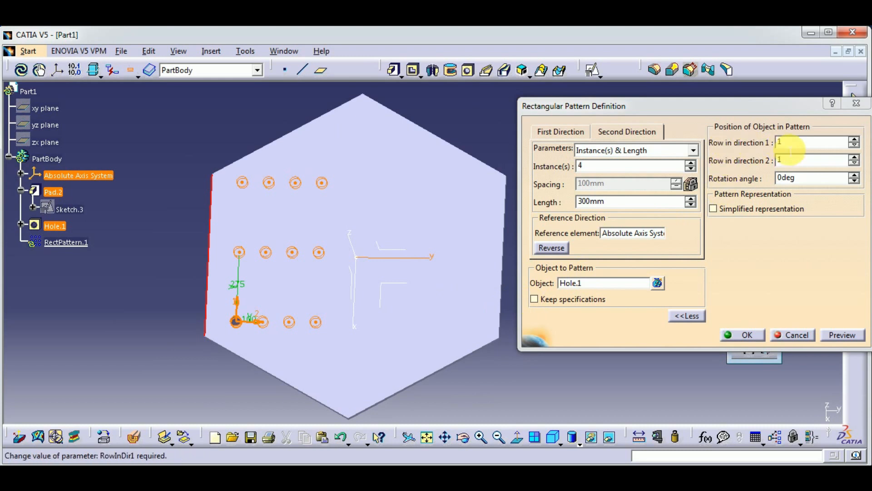
pyautogui.doubleClick(799, 142)
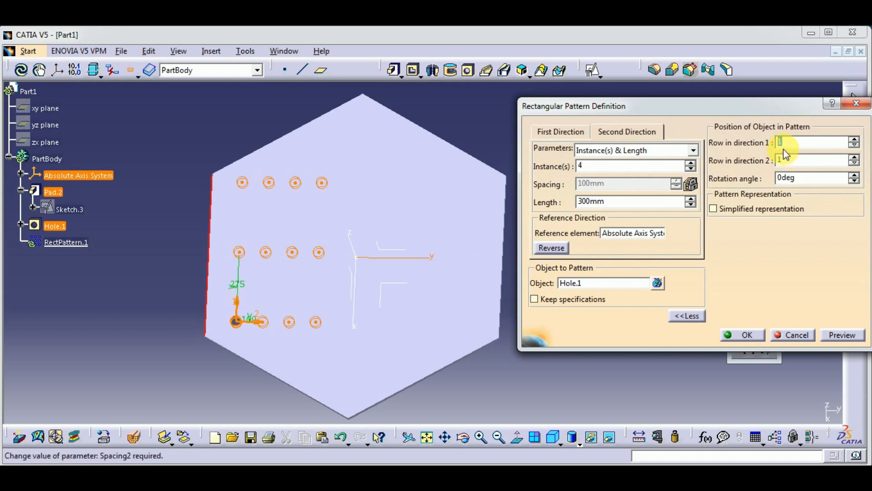
pyautogui.write('2')
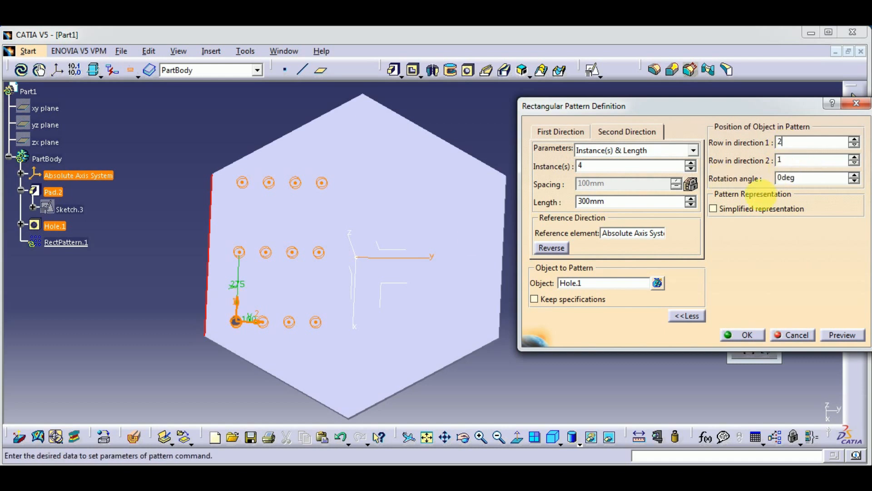
pyautogui.click(842, 335)
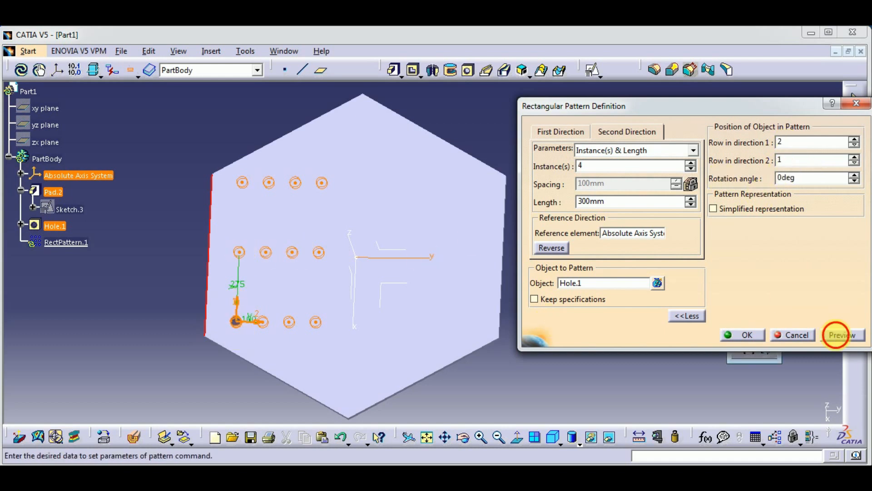
pyautogui.moveTo(451, 343); pyautogui.dragTo(459, 284, button='middle')
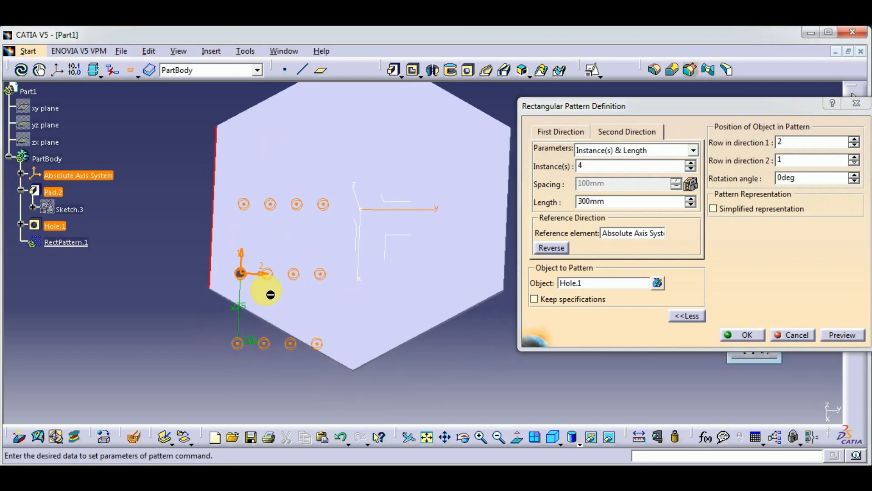
# - Set the original hole's position in the pattern to row 3 in direction 1 and preview the grid
pyautogui.moveTo(799, 145); pyautogui.dragTo(757, 151)
pyautogui.write('3')
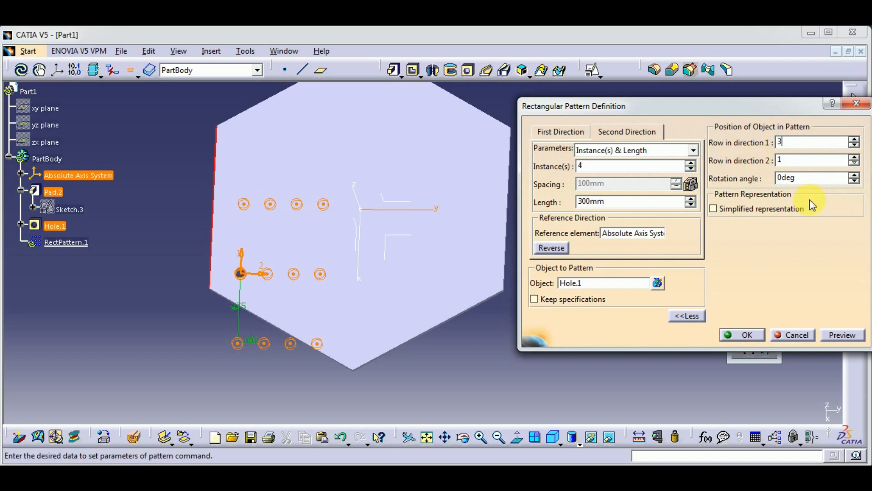
pyautogui.click(846, 335)
pyautogui.moveTo(335, 259); pyautogui.dragTo(236, 313, button='middle')
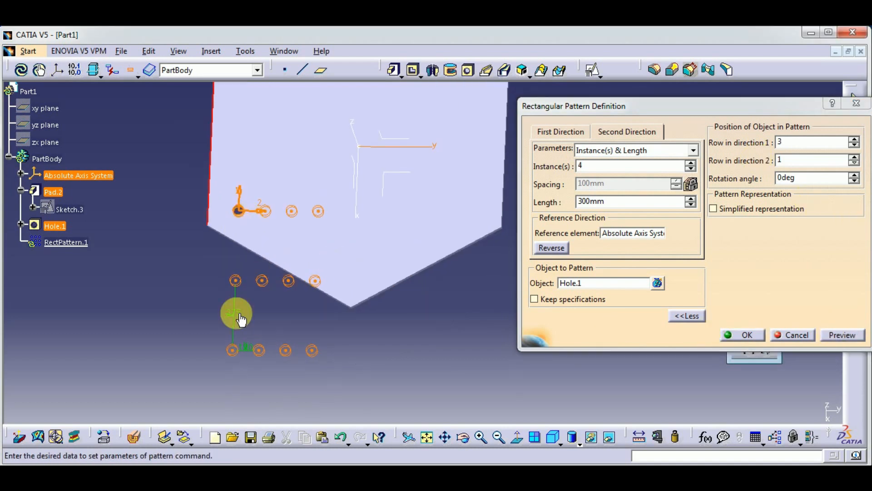
pyautogui.moveTo(318, 237); pyautogui.dragTo(343, 266, button='middle')
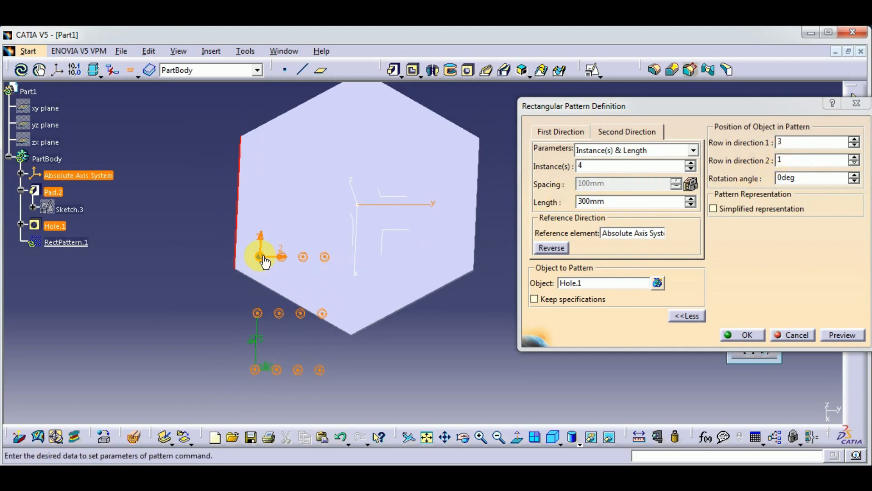
# - Set the first direction to 6 instances and preview the denser hole grid
pyautogui.click(566, 131)
pyautogui.doubleClick(593, 167)
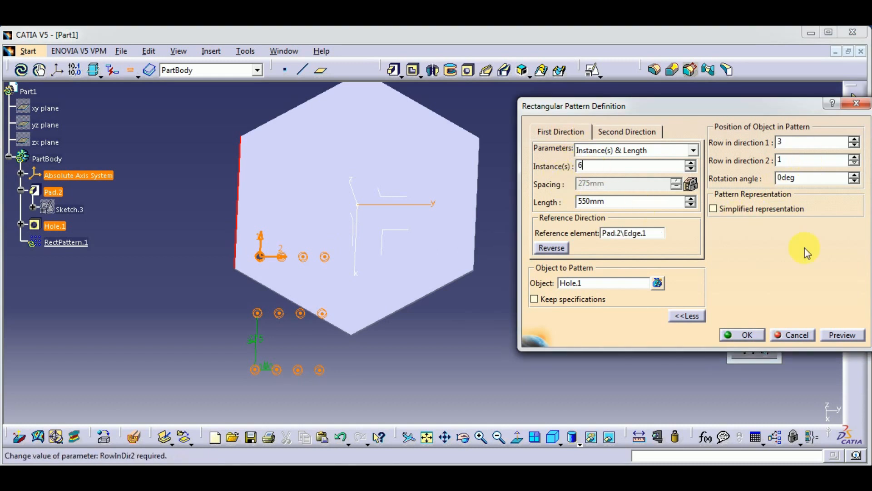
pyautogui.click(841, 335)
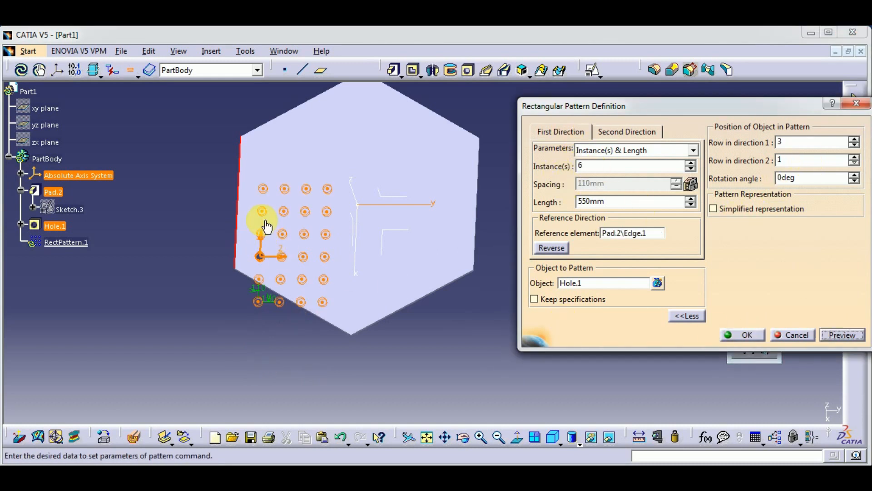
# - Set the original hole's position to row 4 in direction 1 and row 3 in direction 2, previewing each shift
pyautogui.moveTo(276, 332); pyautogui.dragTo(337, 322, button='middle')
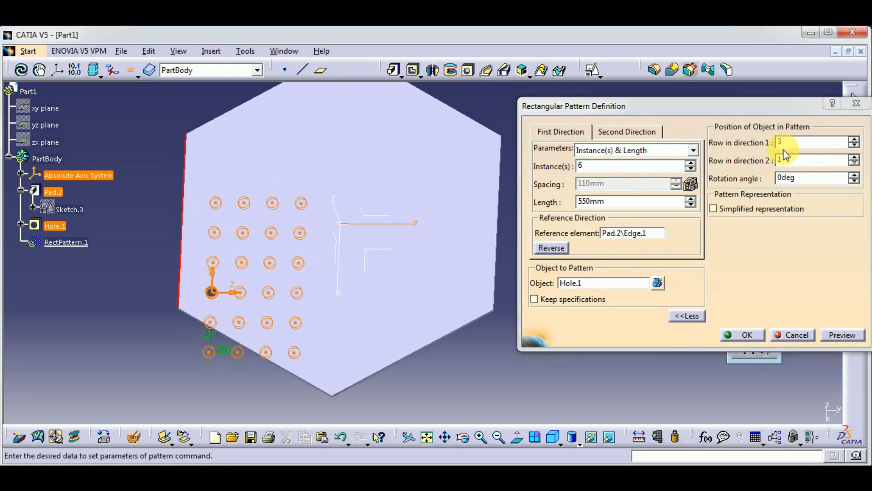
pyautogui.moveTo(798, 145); pyautogui.dragTo(757, 150)
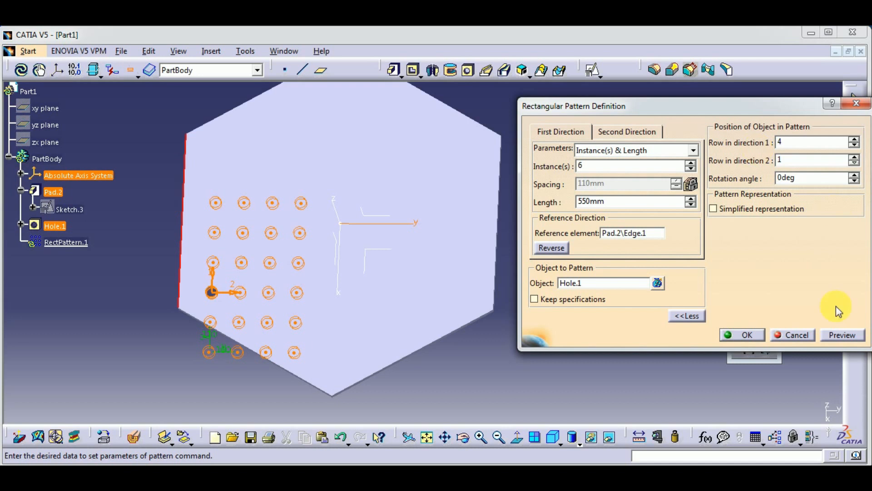
pyautogui.click(841, 334)
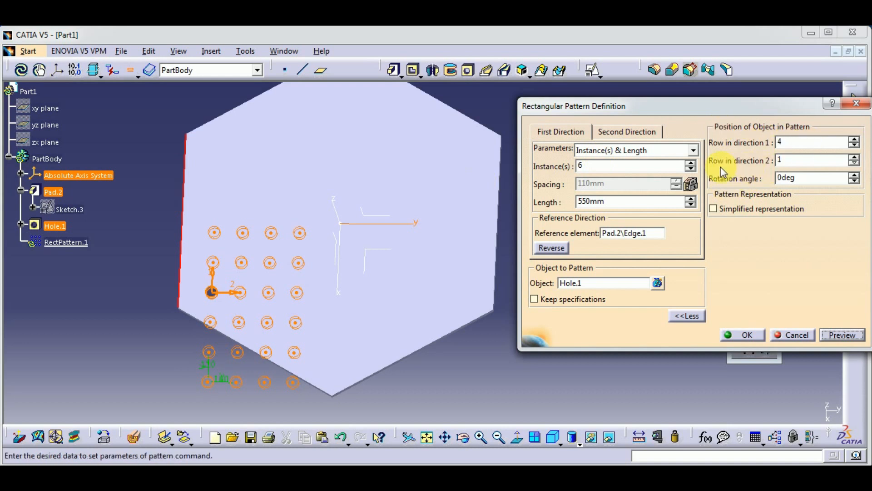
pyautogui.doubleClick(789, 161)
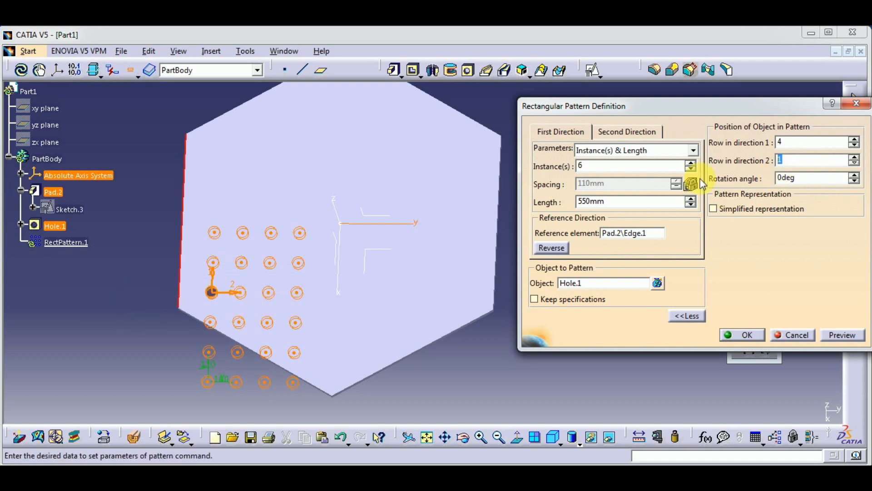
pyautogui.write('3')
pyautogui.click(842, 334)
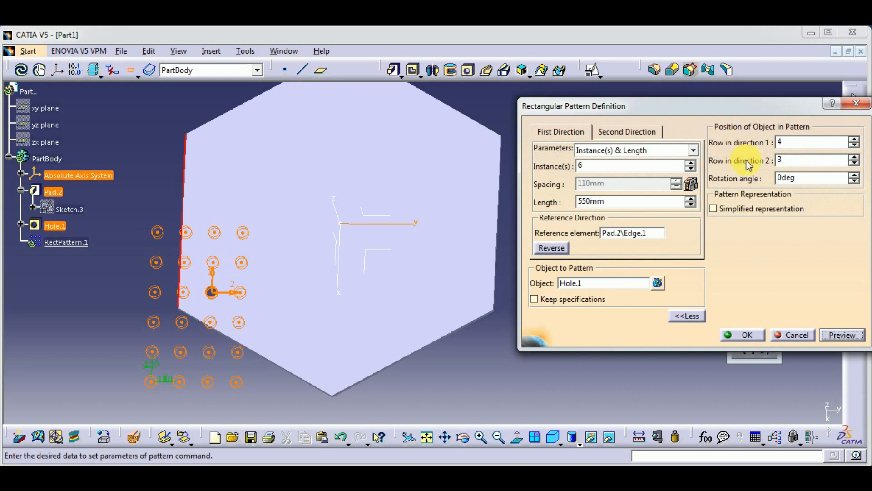
# - Reset the original hole's position to row 1 in both directions and create the rectangular pattern
pyautogui.doubleClick(781, 159)
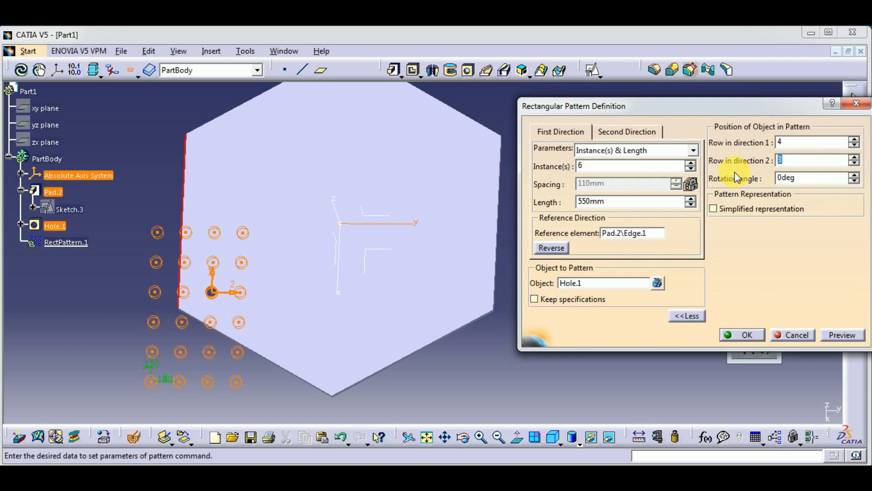
pyautogui.write('1')
pyautogui.doubleClick(778, 142)
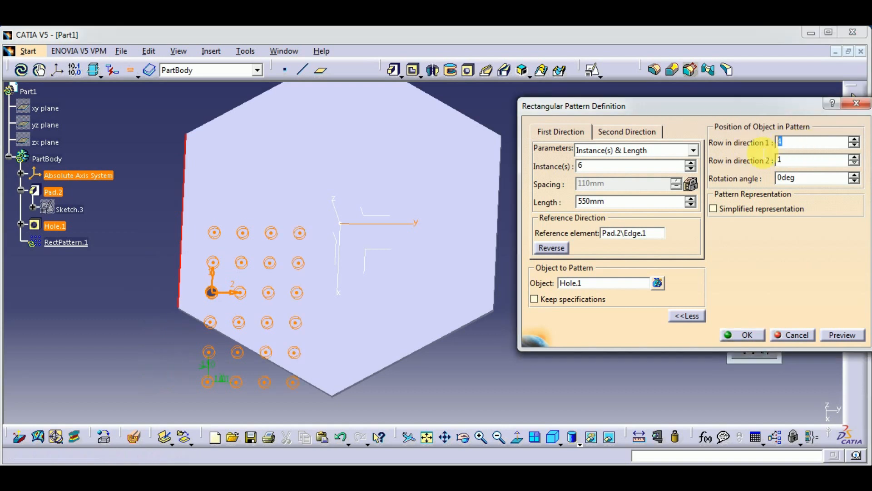
pyautogui.click(842, 335)
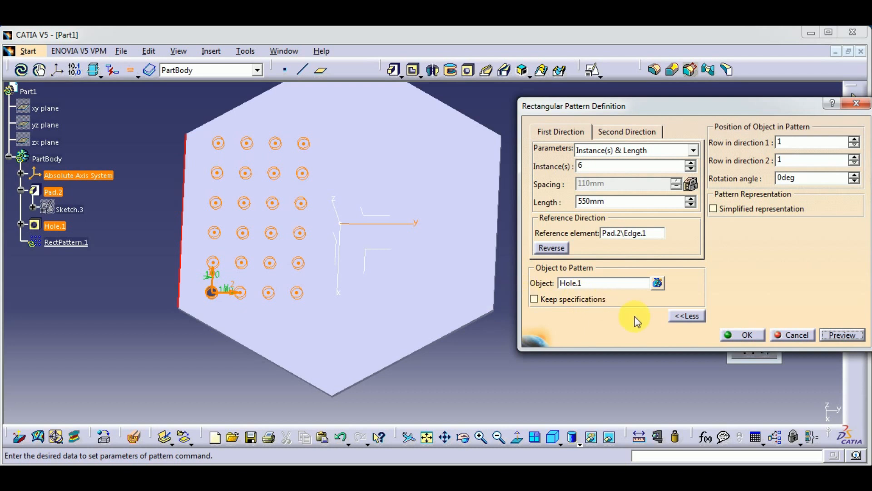
pyautogui.click(840, 337)
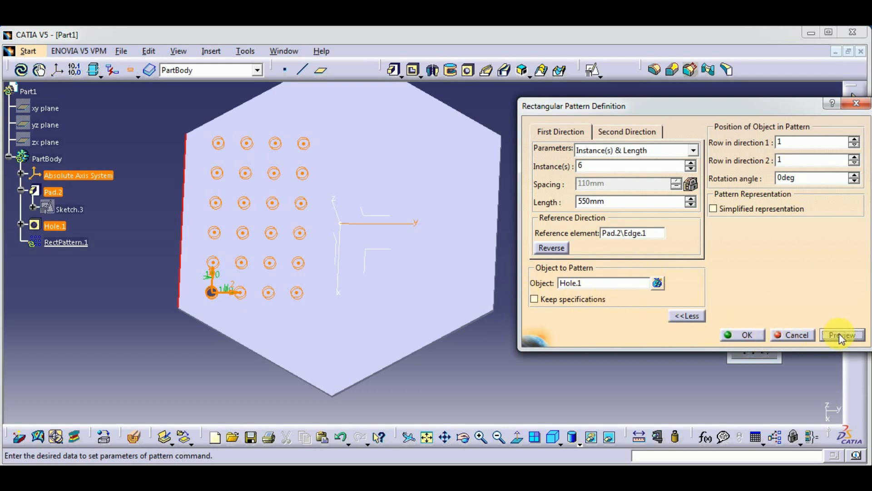
pyautogui.click(759, 336)
pyautogui.moveTo(357, 297); pyautogui.dragTo(377, 313, button='middle')
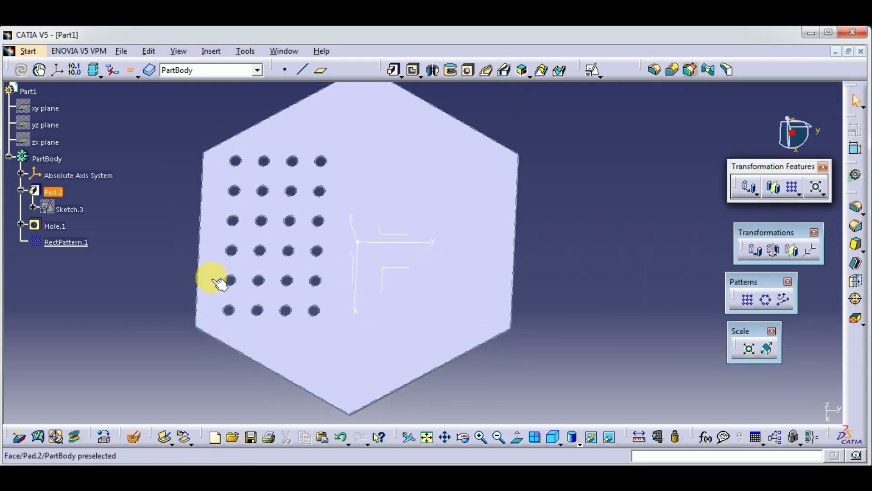
# - Edit the rectangular pattern so its first direction uses Instance(s) & Spacing with a 60 mm spacing, and preview it
pyautogui.doubleClick(68, 243)
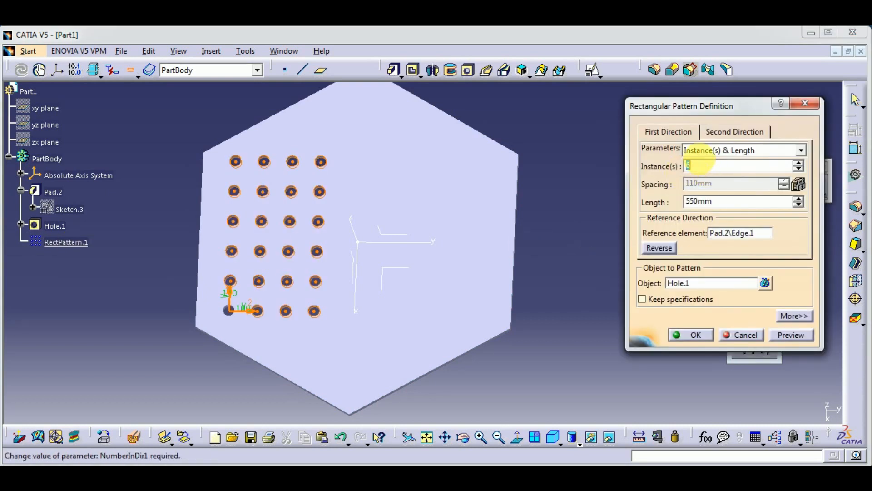
pyautogui.click(797, 151)
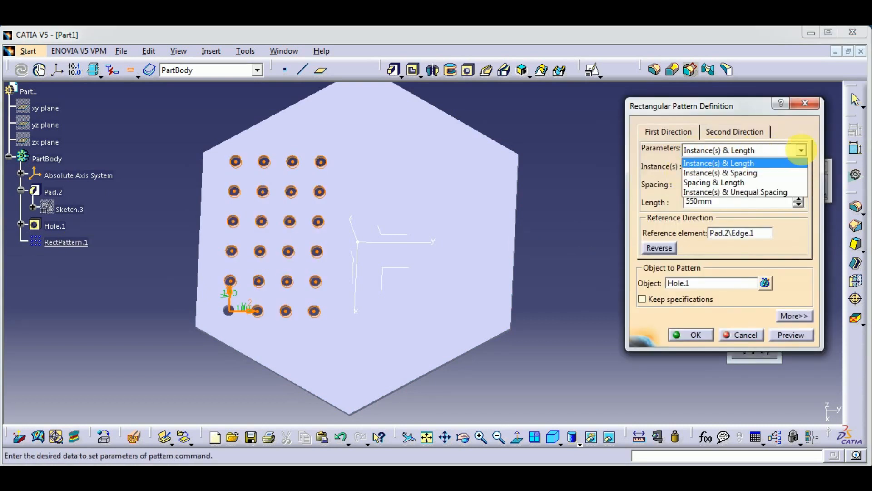
pyautogui.click(718, 175)
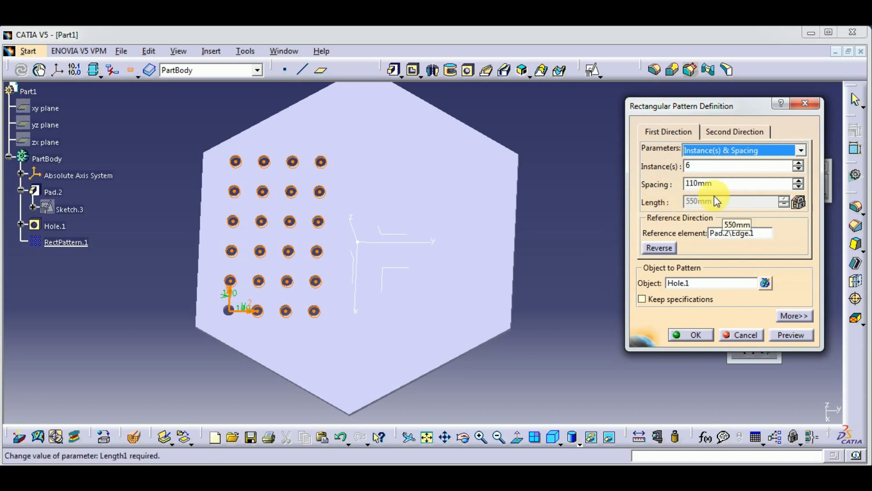
pyautogui.doubleClick(702, 183)
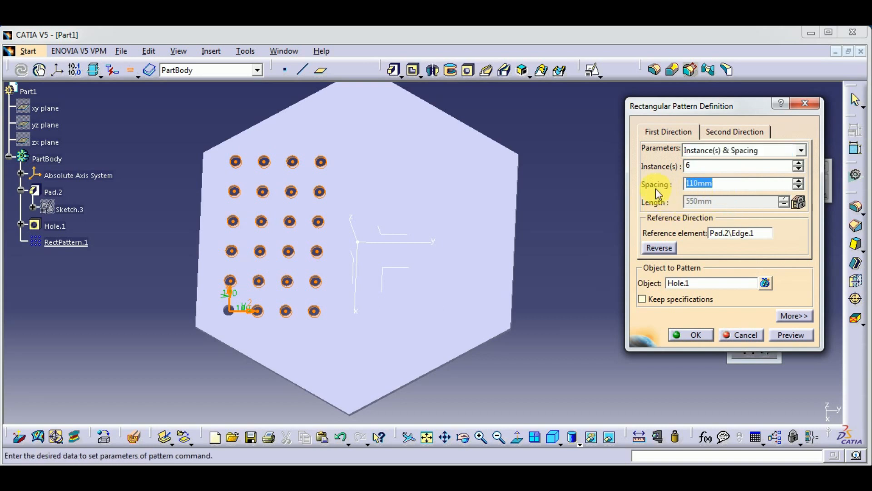
pyautogui.write('60')
pyautogui.click(796, 339)
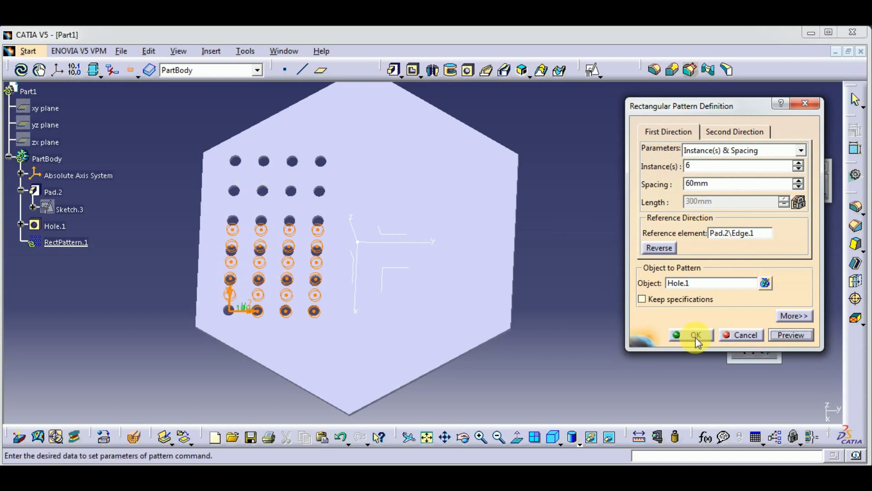
# - Define the second direction by Instance(s) & Spacing with a 200 mm spacing and apply the edited pattern
pyautogui.click(726, 131)
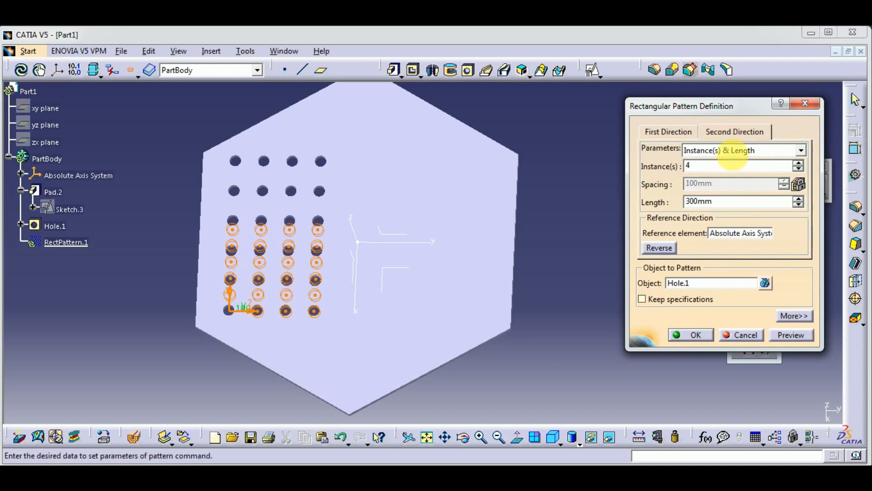
pyautogui.click(732, 150)
pyautogui.click(722, 172)
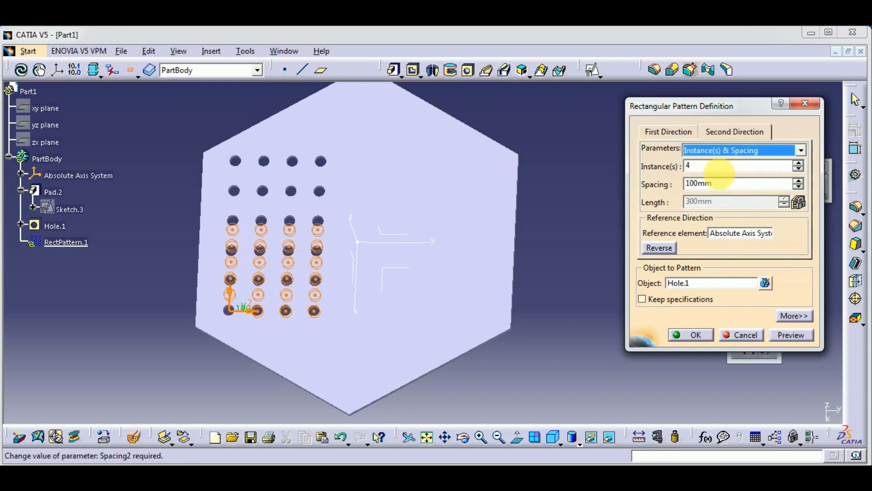
pyautogui.press('Tab')
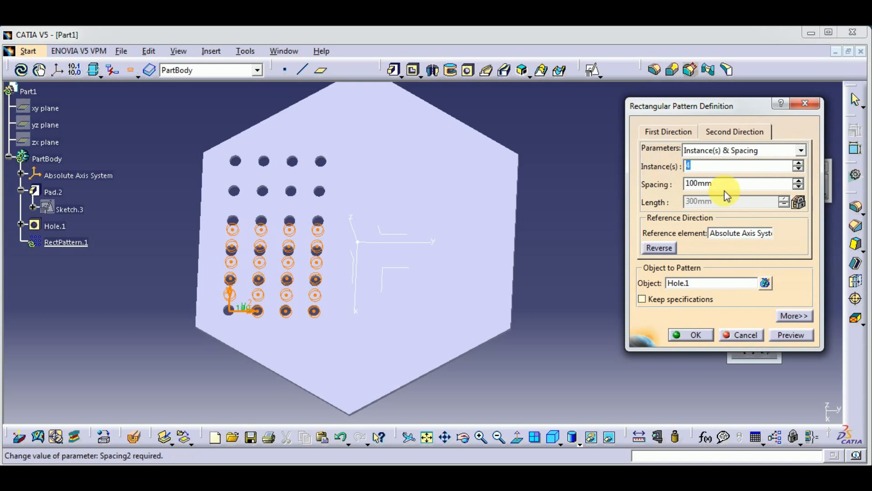
pyautogui.press('Tab')
pyautogui.write('2')
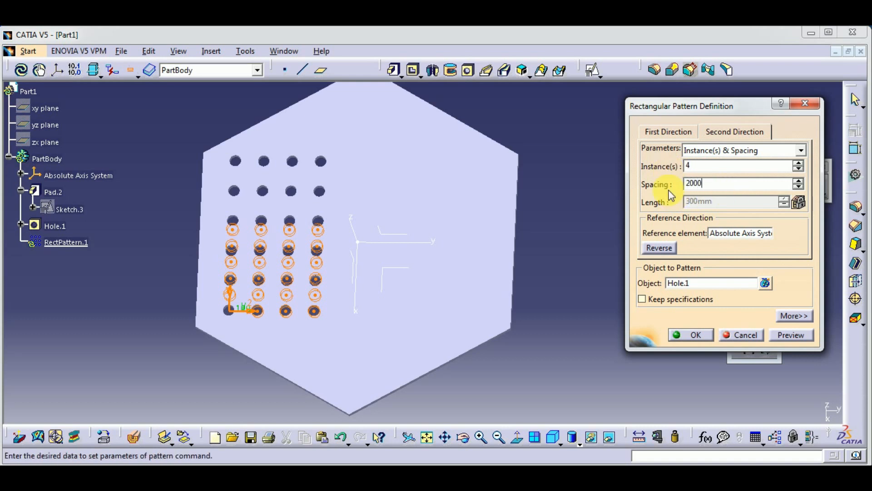
pyautogui.click(791, 334)
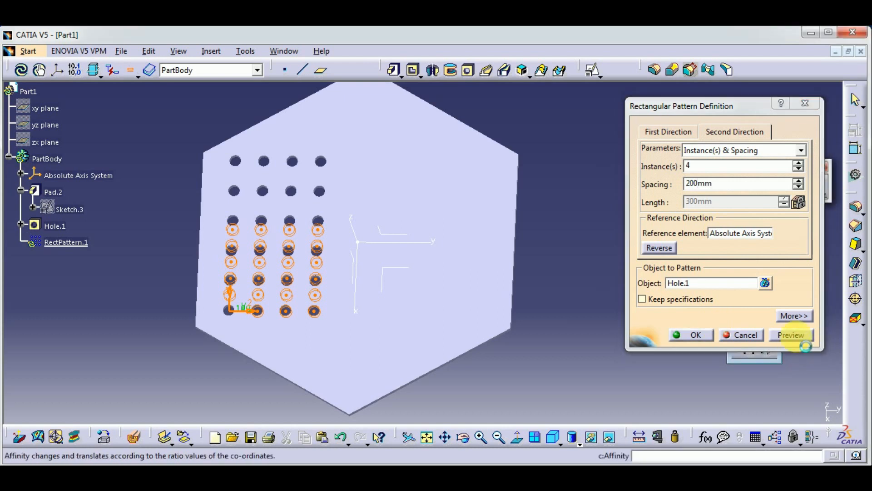
pyautogui.click(691, 335)
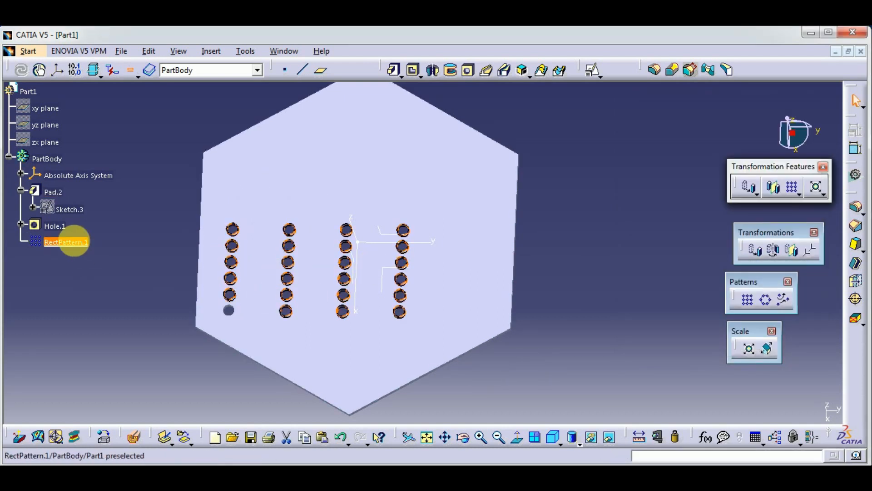
# - Reopen the rectangular pattern and define its first direction by Spacing & Length with a 600 mm length
pyautogui.doubleClick(83, 246)
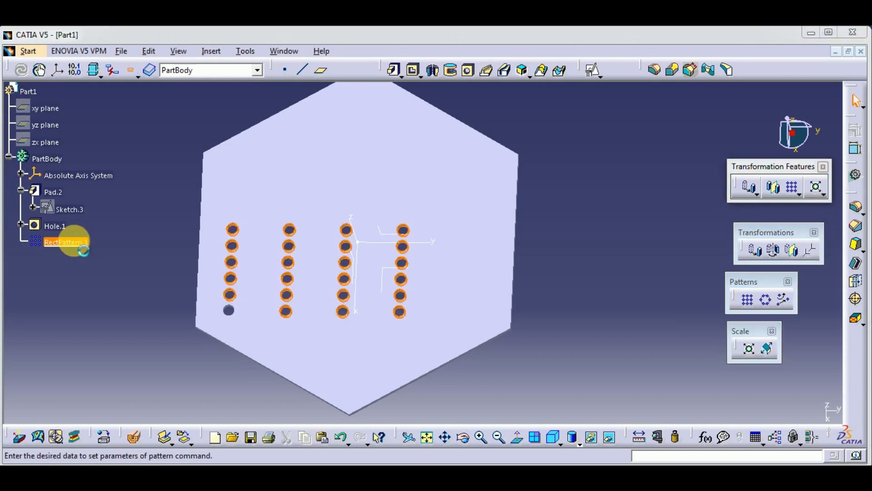
pyautogui.moveTo(566, 236); pyautogui.dragTo(544, 243, button='middle')
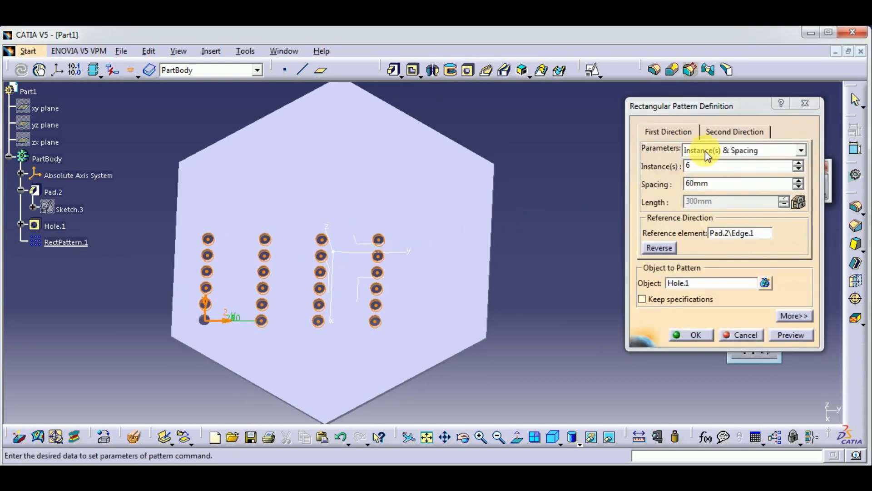
pyautogui.click(664, 128)
pyautogui.click(801, 150)
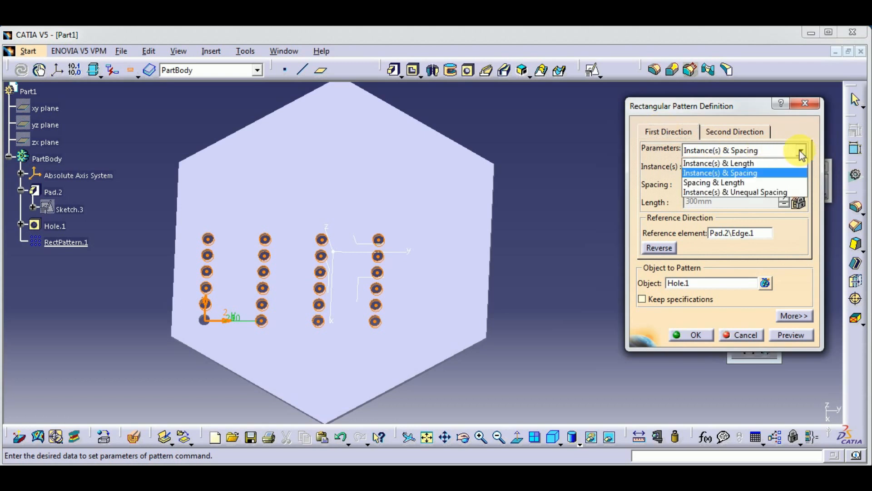
pyautogui.click(715, 184)
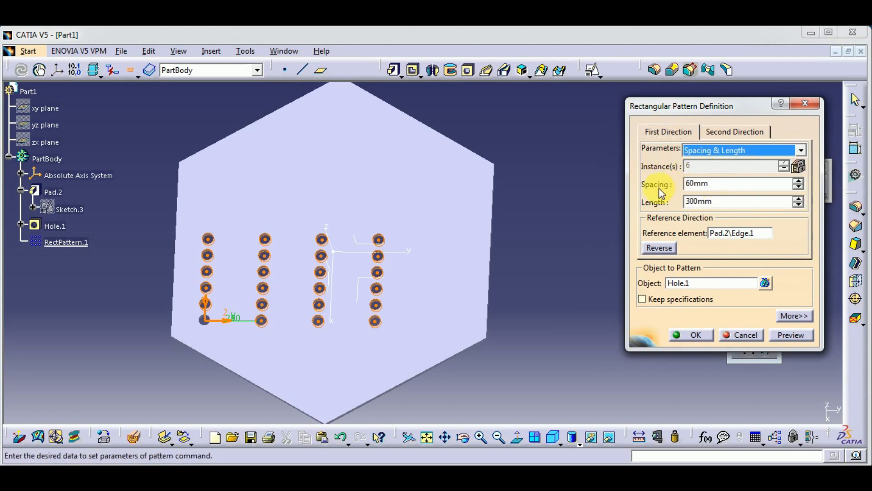
pyautogui.doubleClick(723, 202)
pyautogui.write('600')
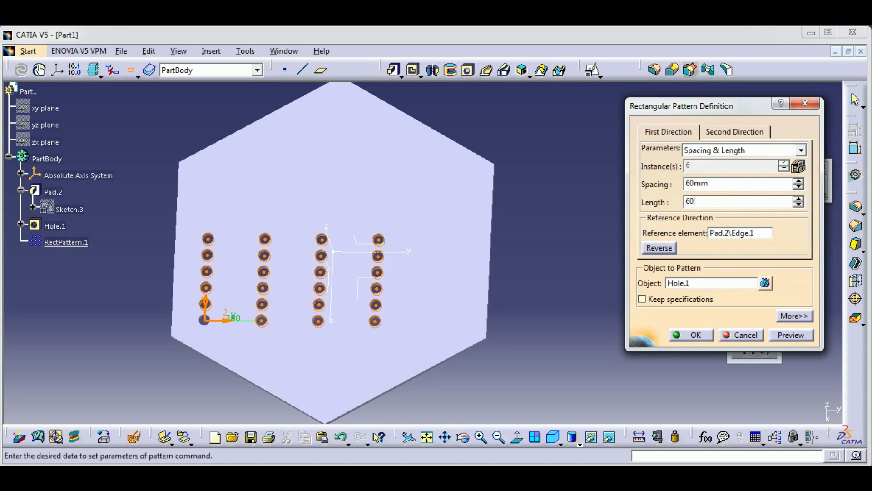
pyautogui.click(720, 186)
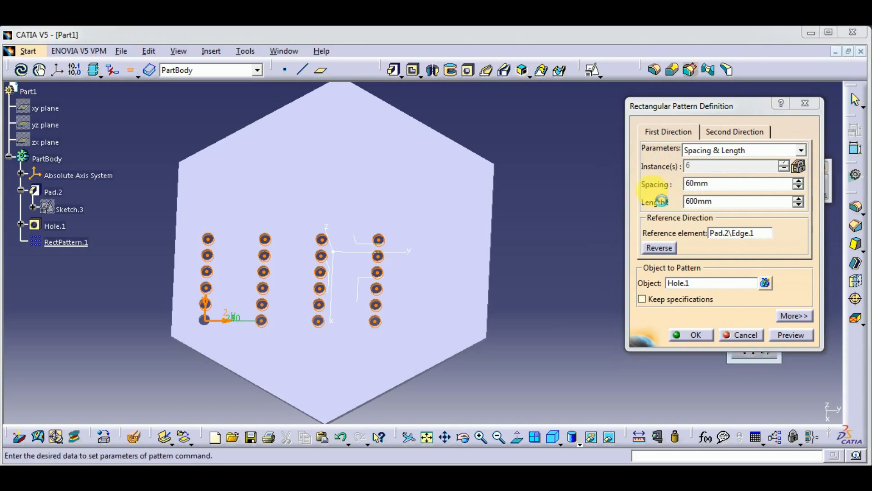
# - Set the first direction's spacing to 120 mm and preview the pattern
pyautogui.doubleClick(712, 184)
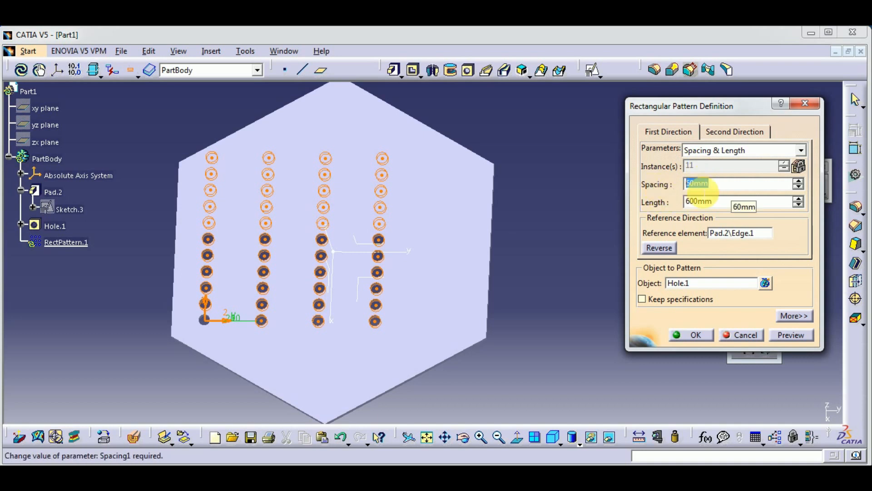
pyautogui.write('120')
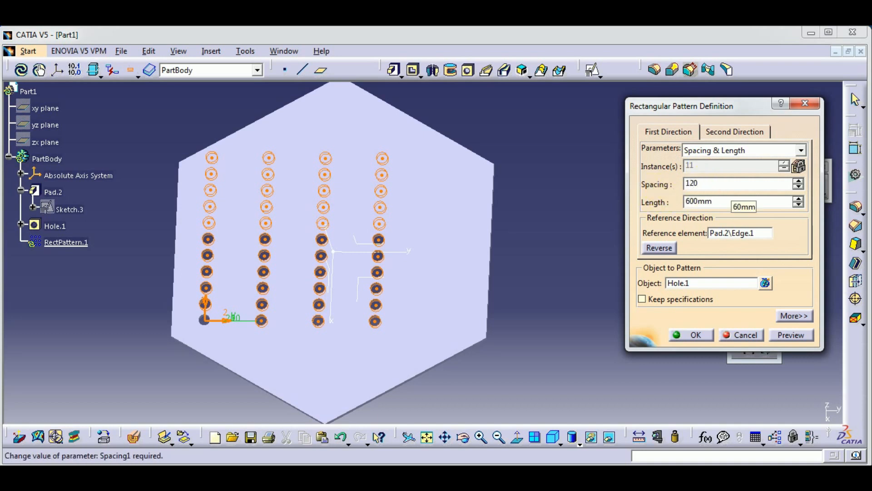
pyautogui.click(800, 336)
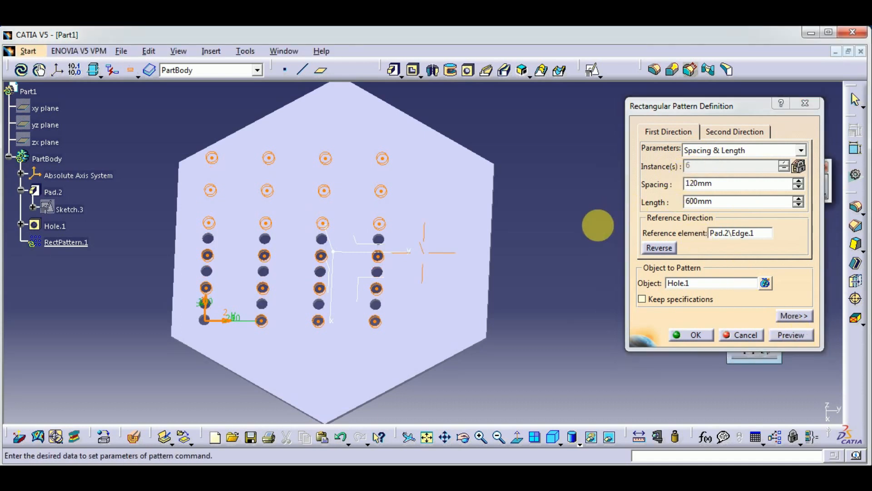
# - Define the pattern's second direction by Spacing & Length with a 120 mm spacing and 600 mm length, preview it and apply the pattern
pyautogui.moveTo(619, 209); pyautogui.dragTo(596, 226, button='middle')
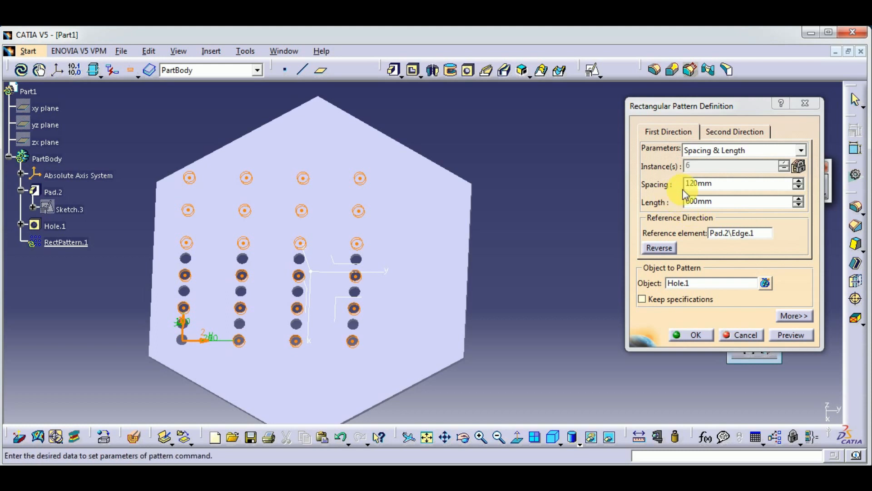
pyautogui.click(723, 131)
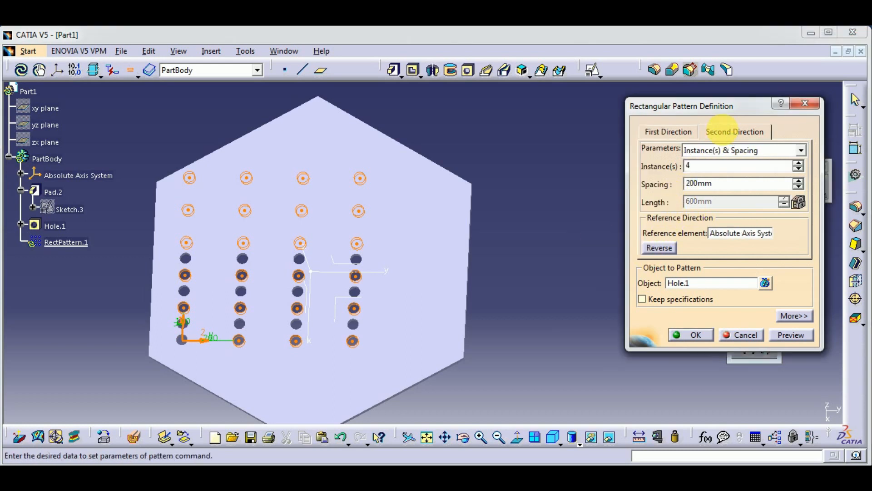
pyautogui.click(739, 156)
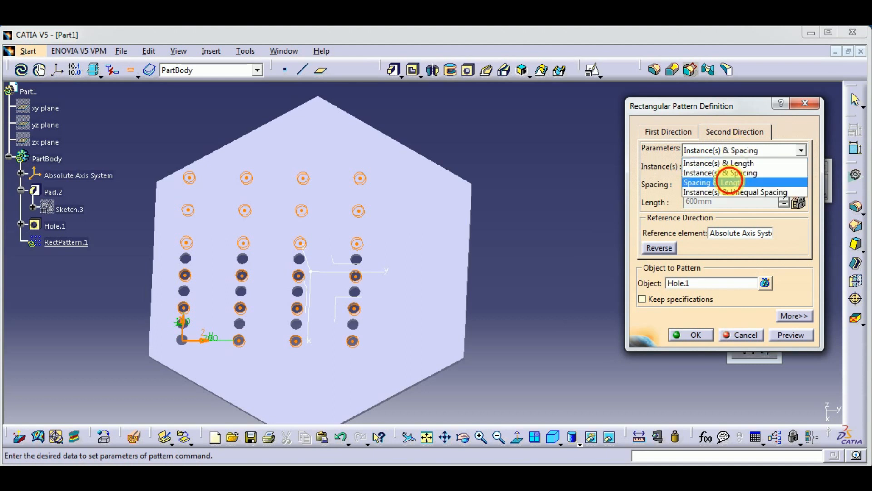
pyautogui.click(727, 179)
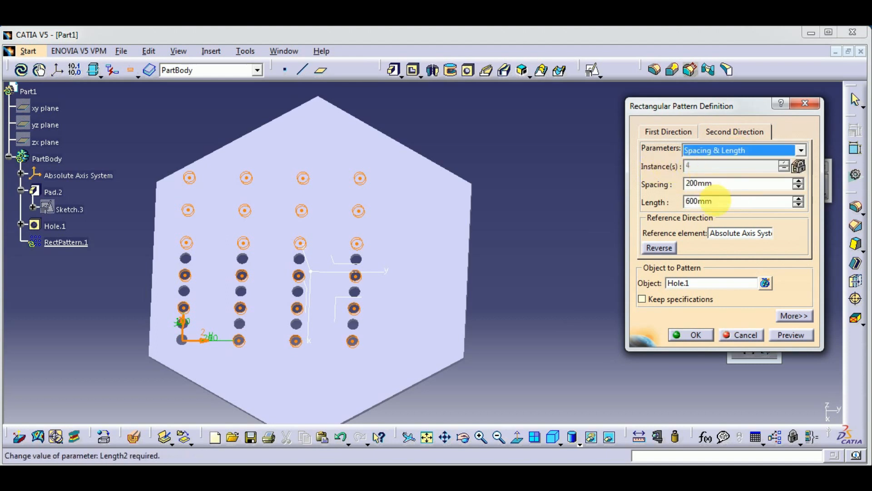
pyautogui.doubleClick(709, 184)
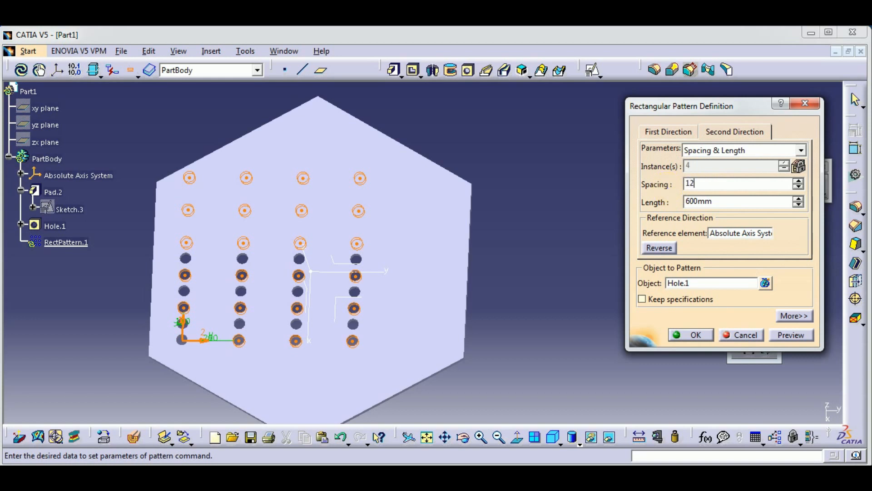
pyautogui.click(773, 334)
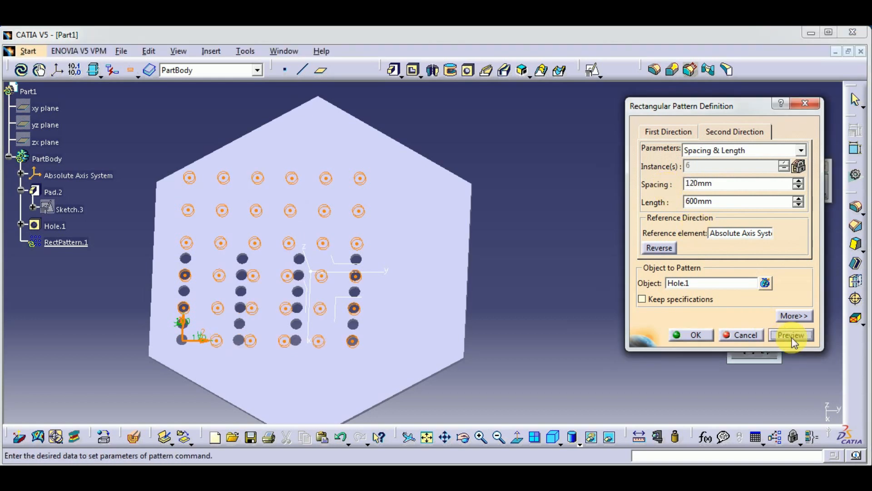
pyautogui.click(709, 336)
pyautogui.click(545, 298)
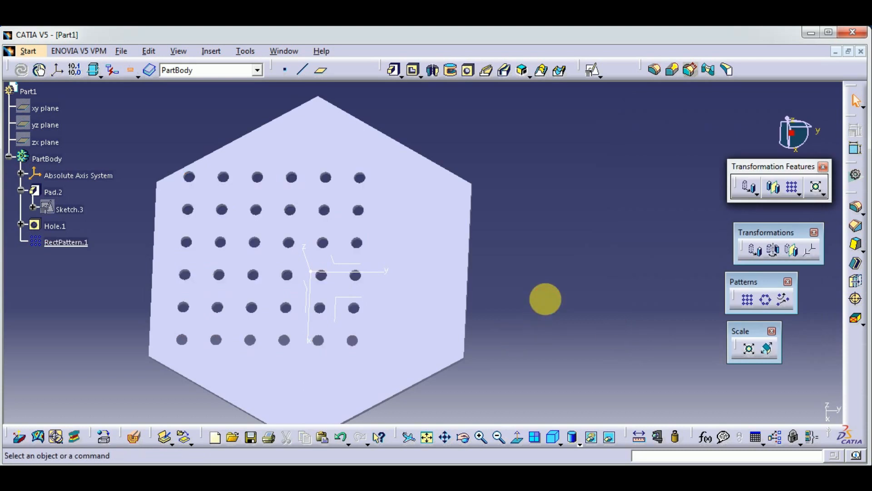
pyautogui.doubleClick(75, 242)
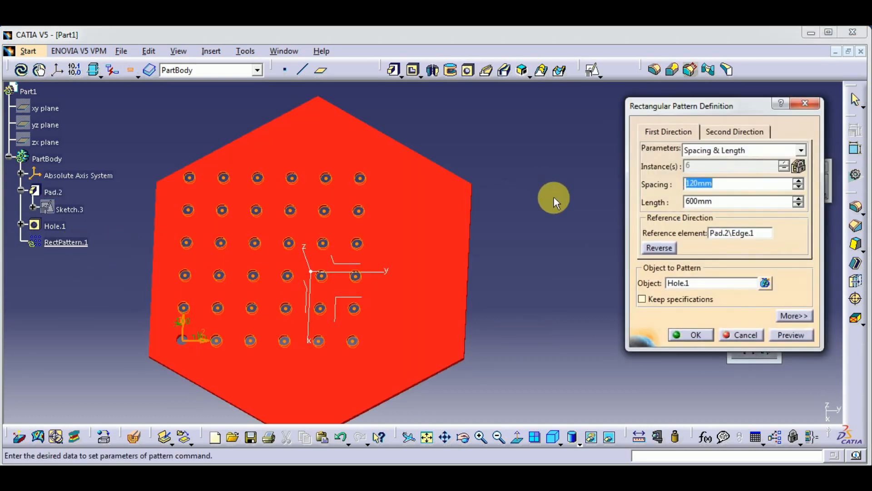
pyautogui.click(688, 336)
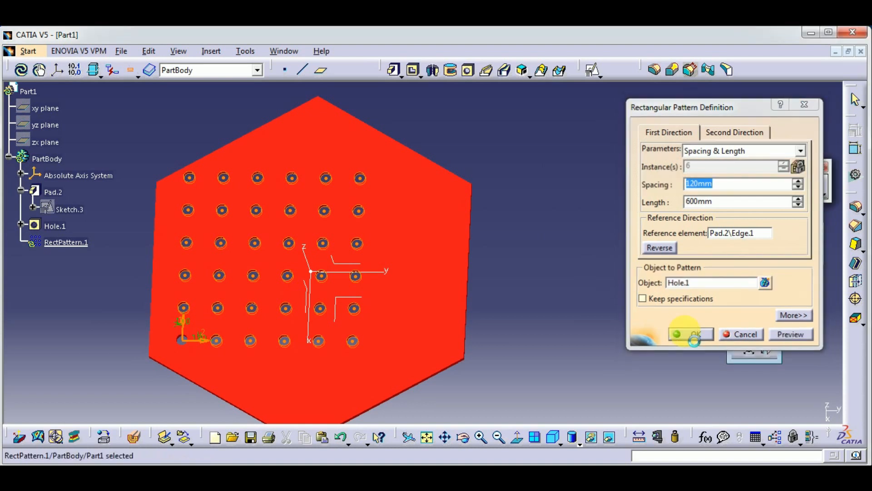
pyautogui.click(153, 278)
# - Exclude six individual holes from the rectangular pattern, apply the change, and undo it
pyautogui.doubleClick(73, 242)
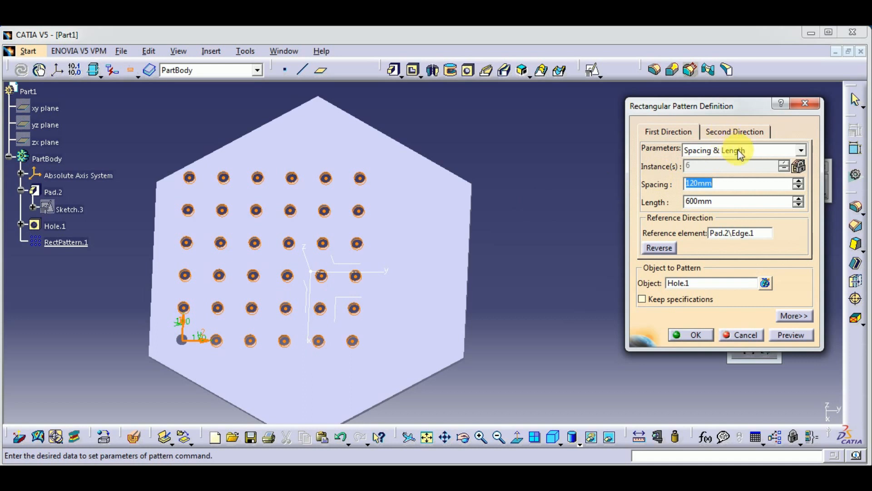
pyautogui.click(739, 150)
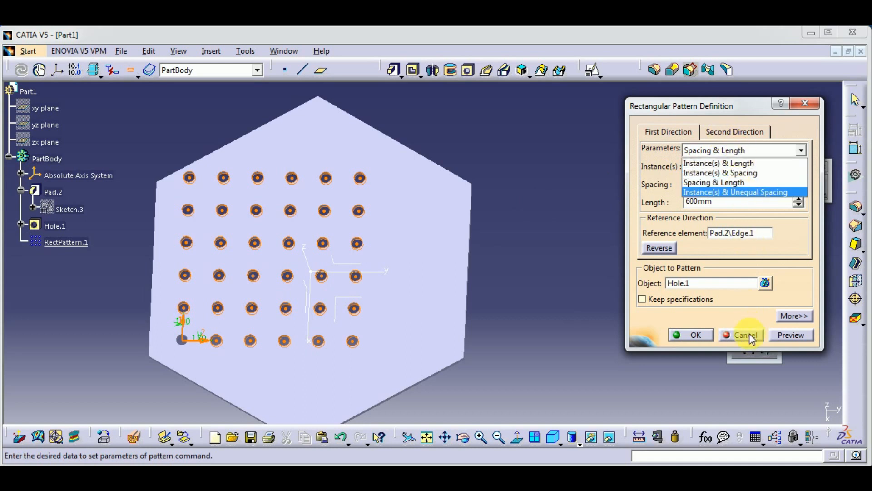
pyautogui.click(325, 247)
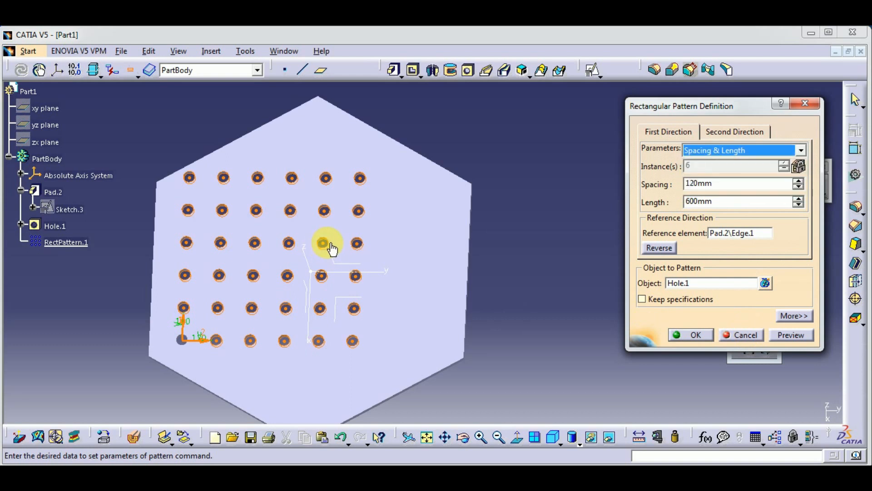
pyautogui.click(782, 337)
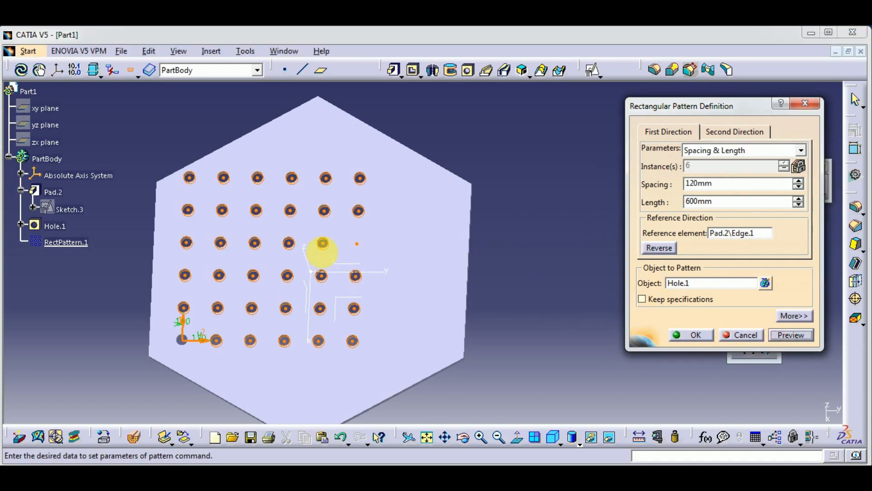
pyautogui.click(323, 244)
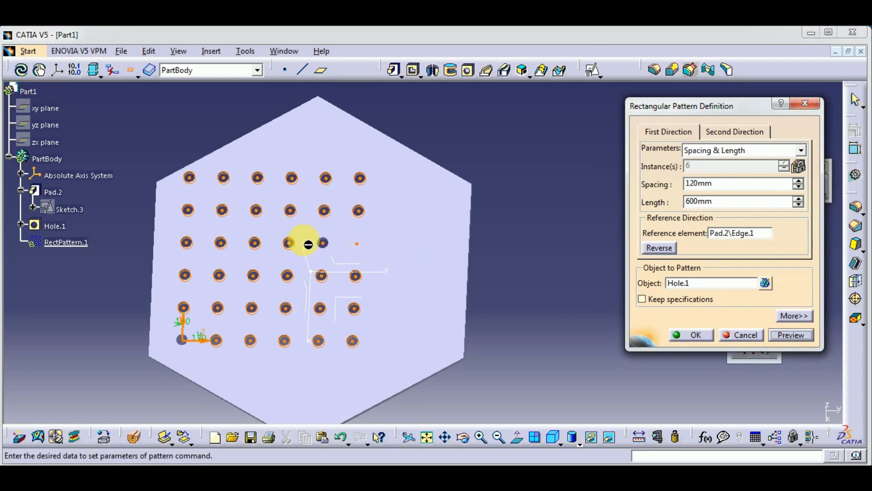
pyautogui.click(254, 276)
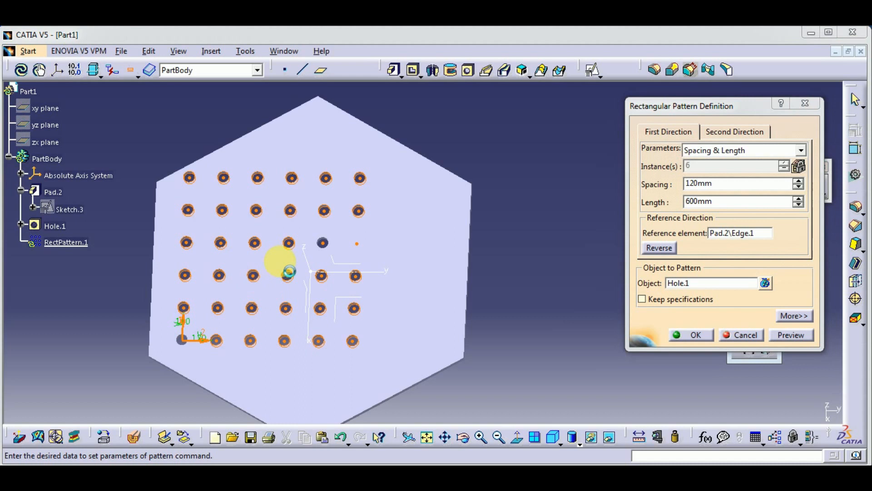
pyautogui.click(222, 210)
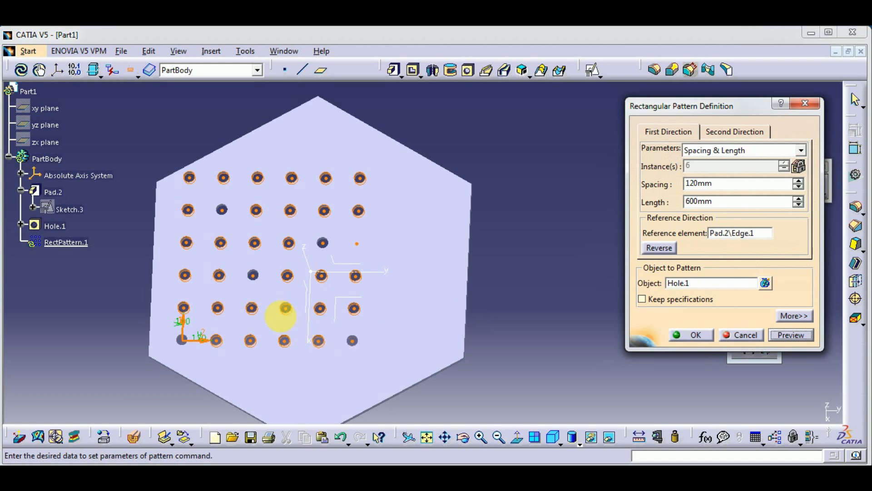
pyautogui.click(287, 309)
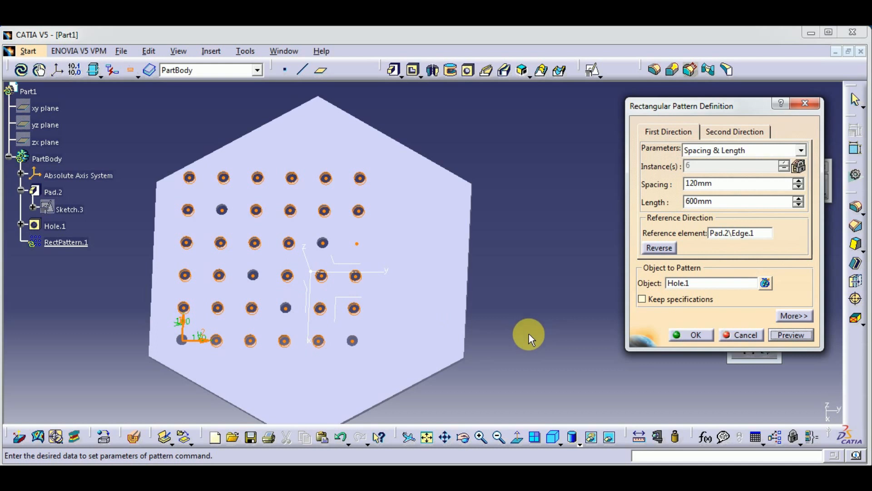
pyautogui.click(786, 339)
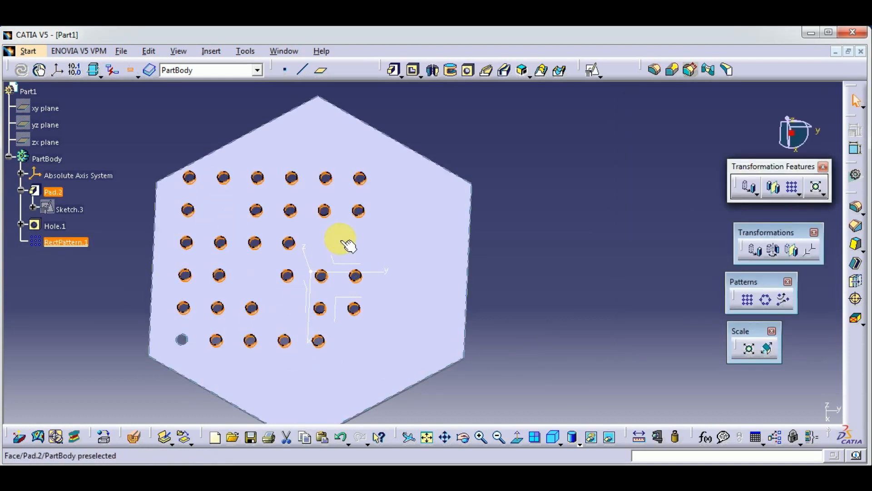
pyautogui.click(341, 437)
# - Reopen the rectangular pattern and define its first direction by Instance(s) & Unequal Spacing
pyautogui.click(72, 243)
pyautogui.doubleClick(73, 243)
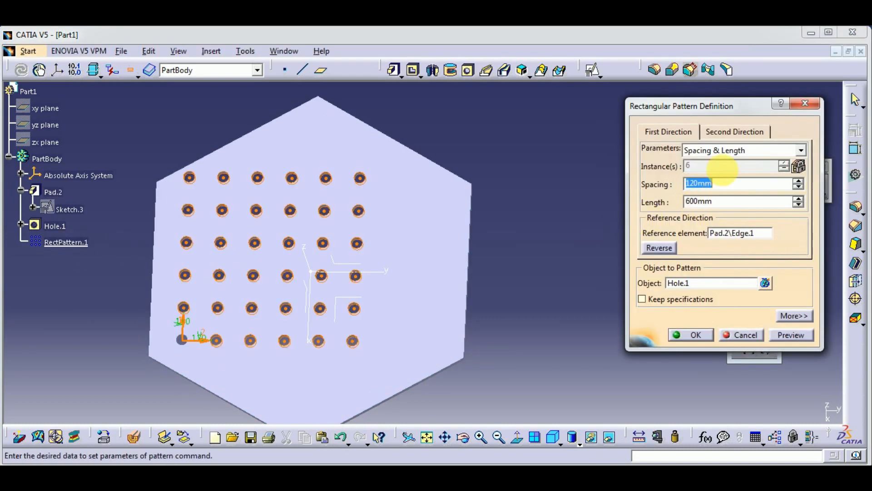
pyautogui.click(721, 150)
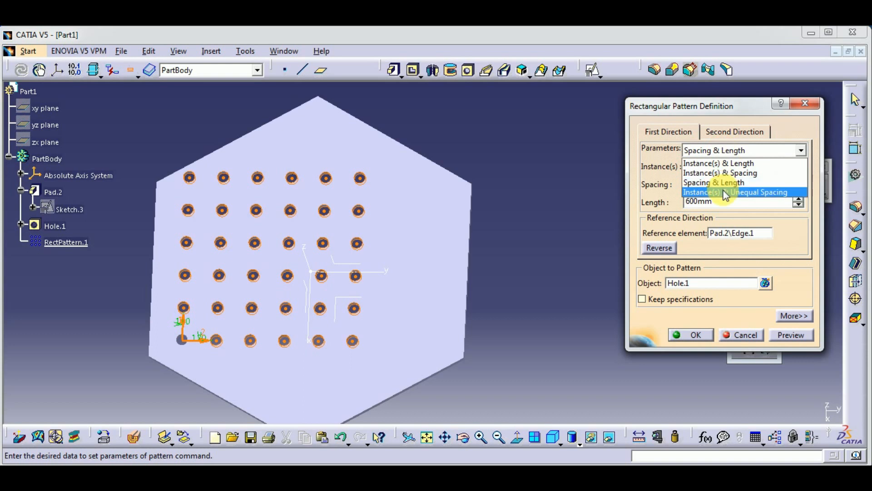
pyautogui.click(732, 200)
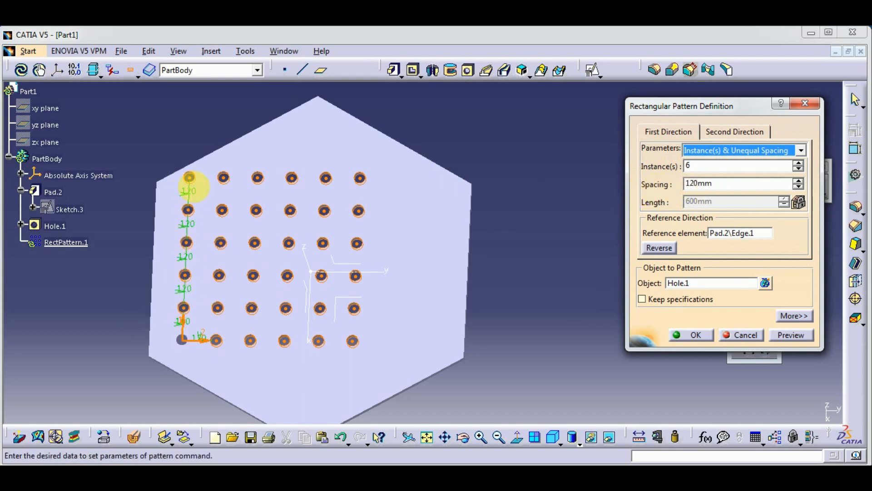
# - In the first direction, set the second gap from the original hole to 60 mm and the fourth gap to 180 mm
pyautogui.doubleClick(190, 293)
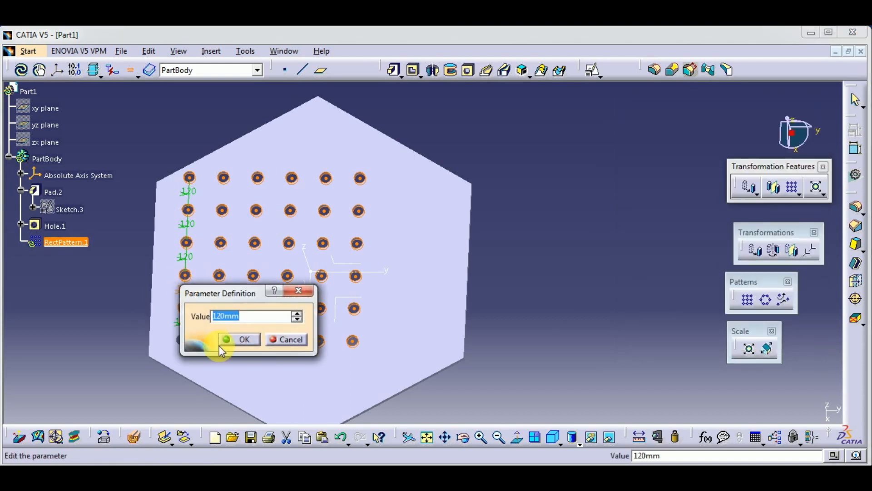
pyautogui.write('60')
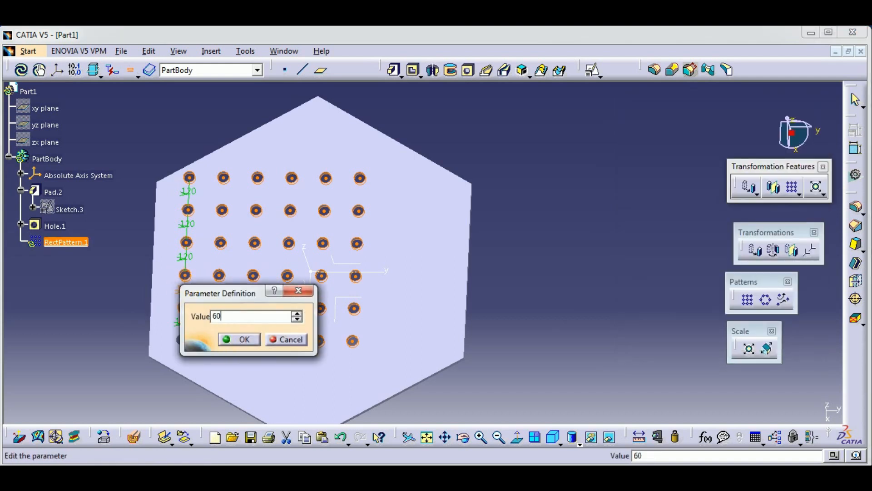
pyautogui.click(239, 341)
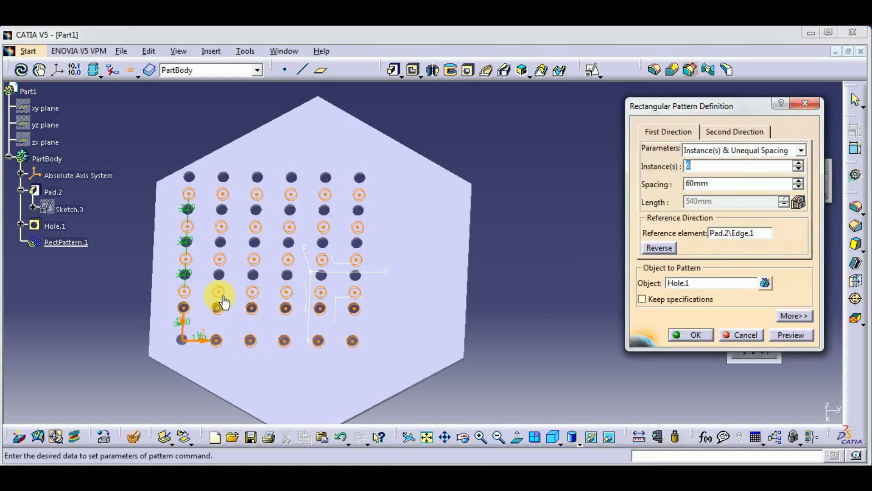
pyautogui.click(795, 335)
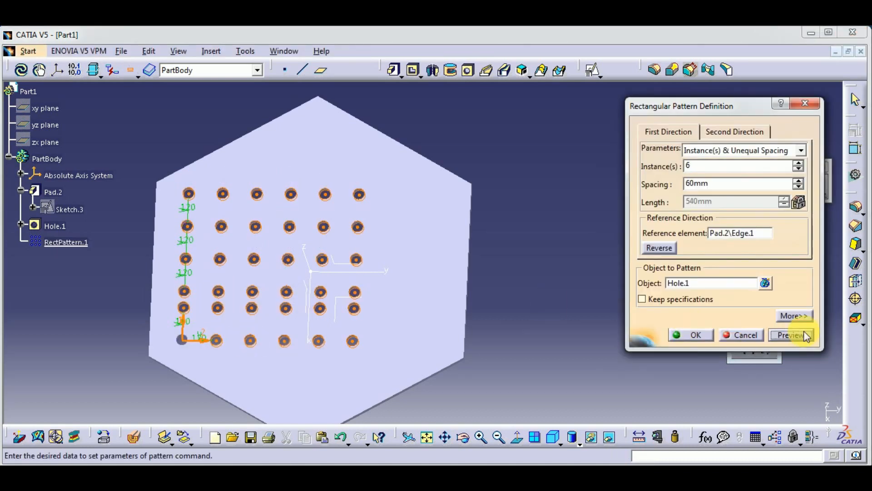
pyautogui.doubleClick(188, 239)
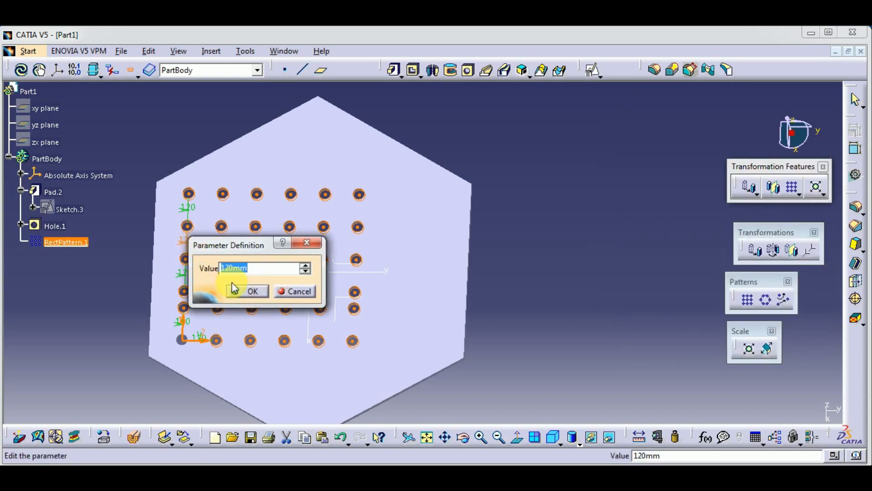
pyautogui.write('180')
pyautogui.click(249, 292)
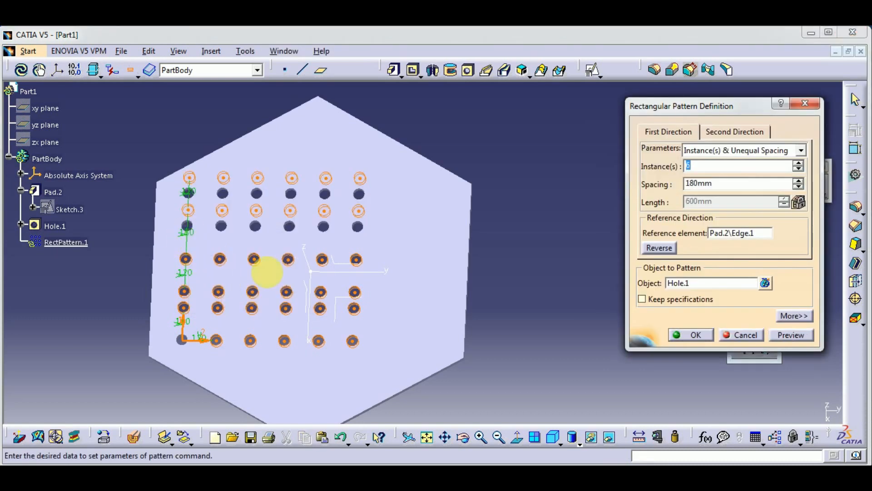
# - Define the second direction by Instance(s) & Unequal Spacing, set its third gap to 400 mm, and apply the pattern
pyautogui.click(727, 131)
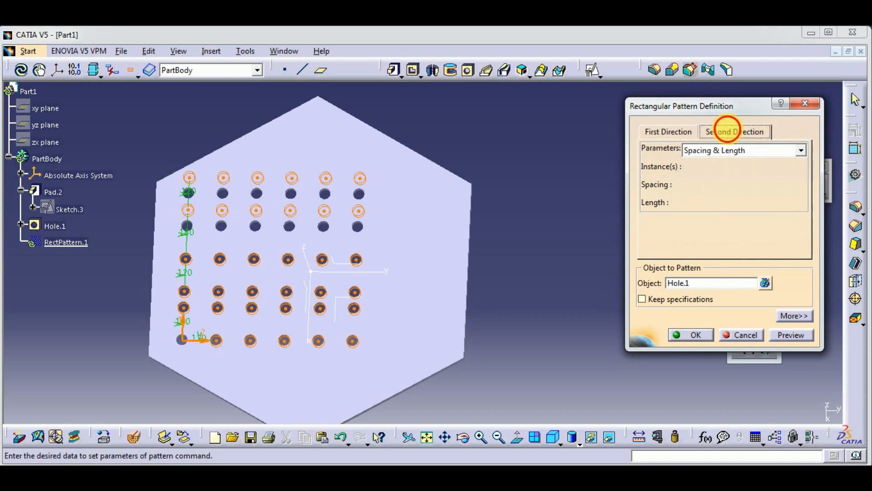
pyautogui.click(727, 150)
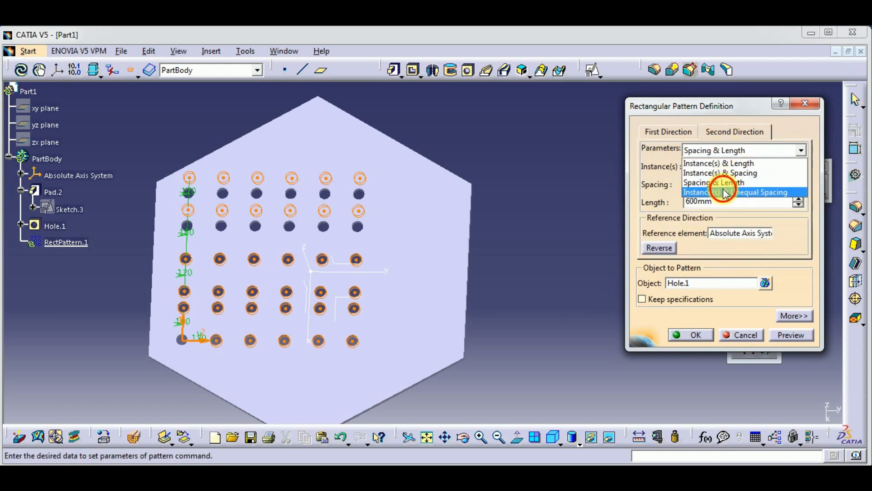
pyautogui.click(725, 193)
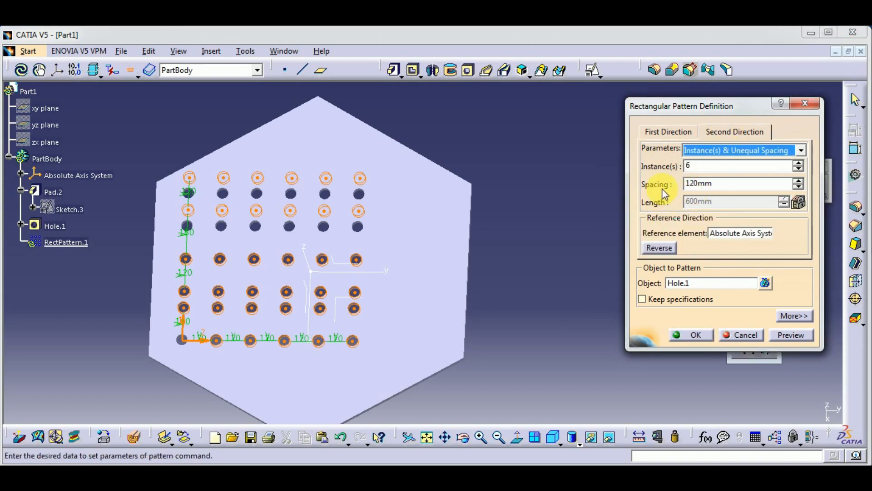
pyautogui.doubleClick(266, 339)
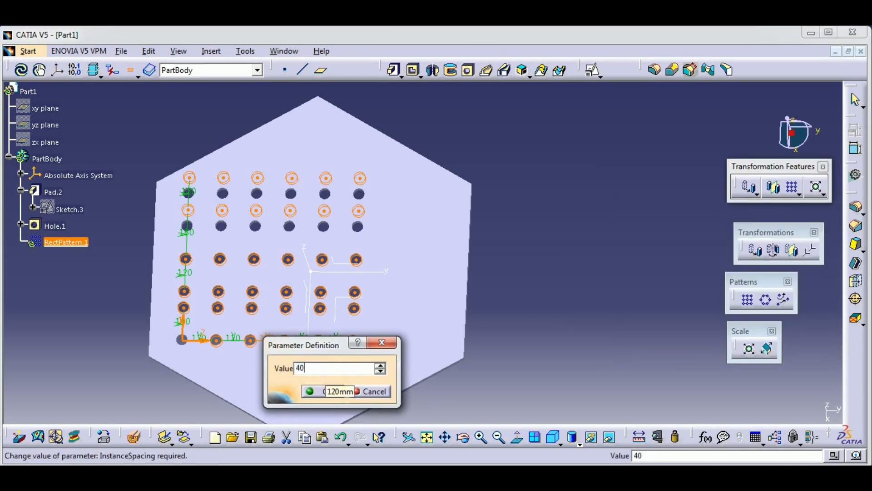
pyautogui.click(323, 391)
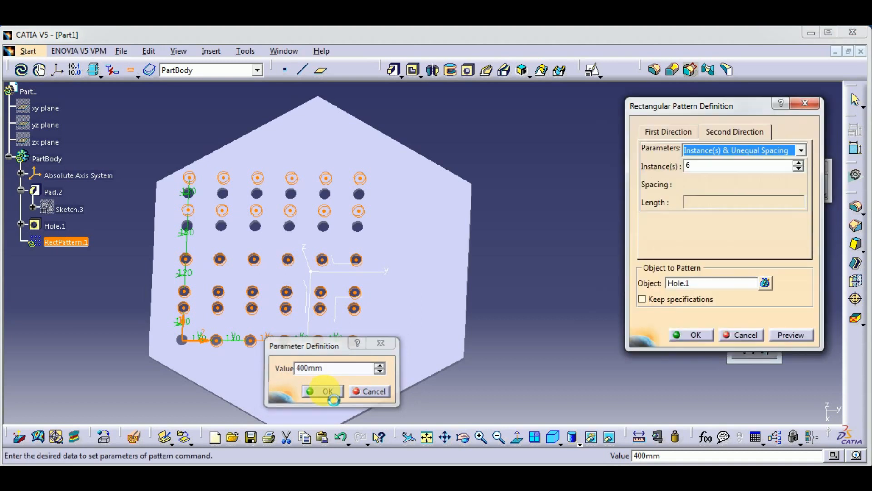
pyautogui.click(800, 335)
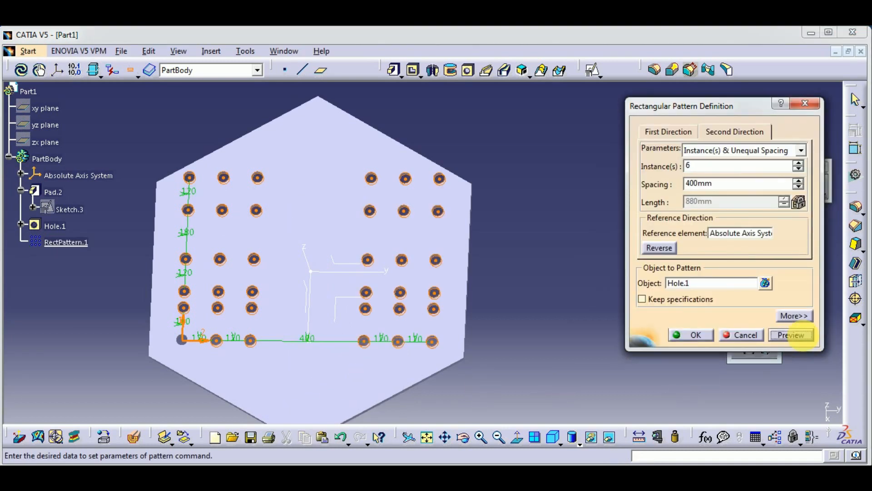
pyautogui.click(695, 335)
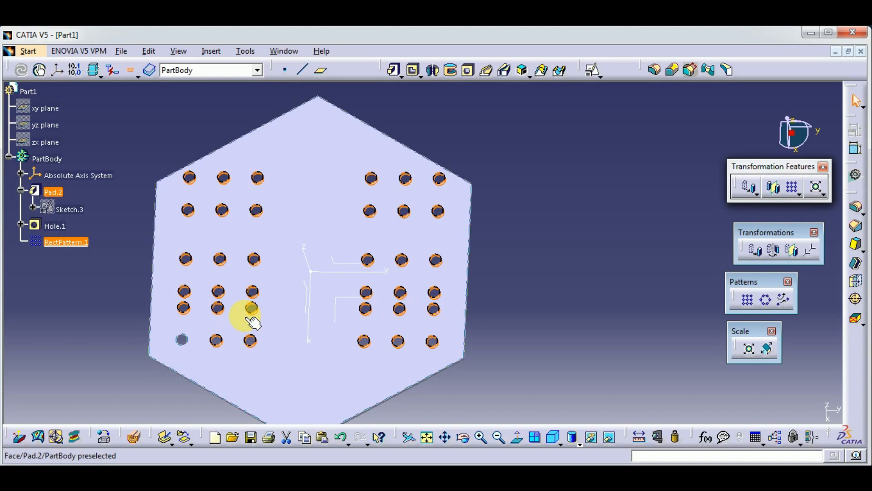
# - Reopen the rectangular pattern's definition and review its expanded options for object position and simplified representation
pyautogui.doubleClick(66, 242)
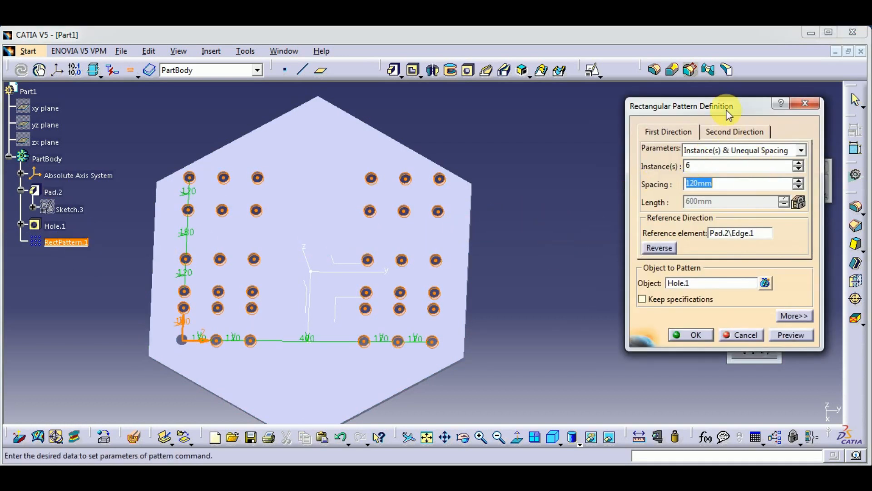
pyautogui.moveTo(733, 112); pyautogui.dragTo(622, 113)
pyautogui.click(679, 320)
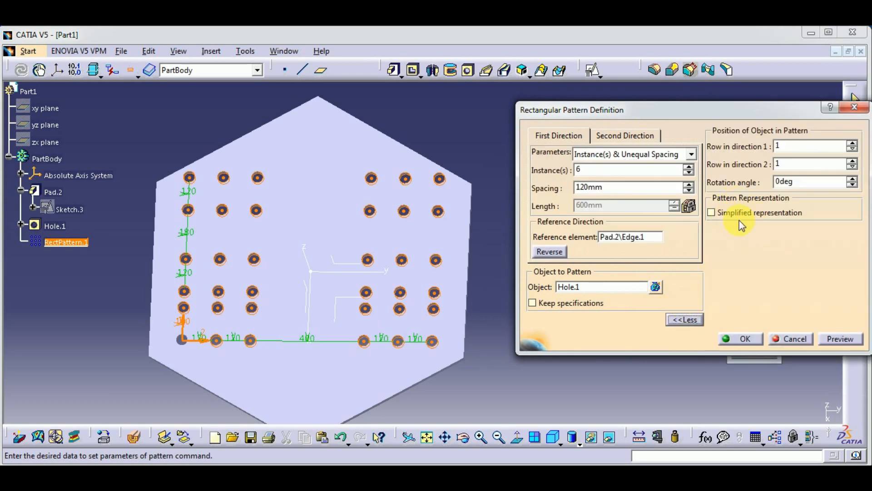
pyautogui.click(746, 340)
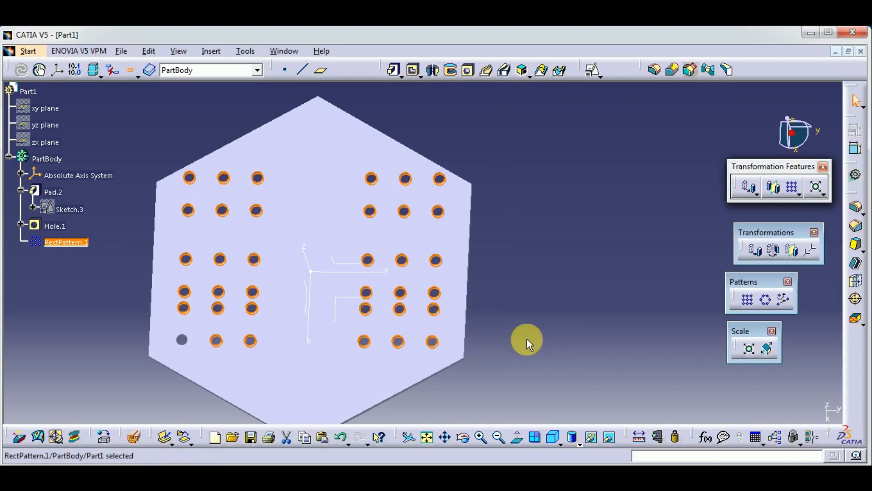
# - Create a positioned sketch on the YZ plane of the absolute axis system
pyautogui.click(553, 438)
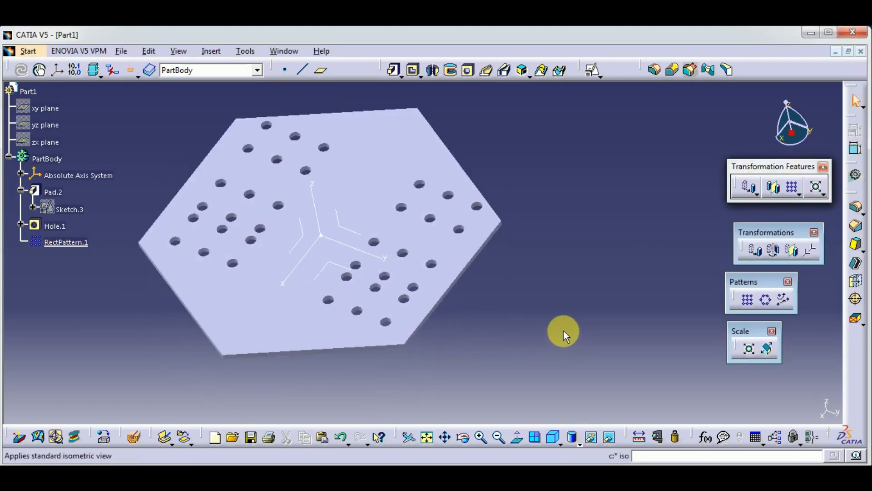
pyautogui.click(354, 217)
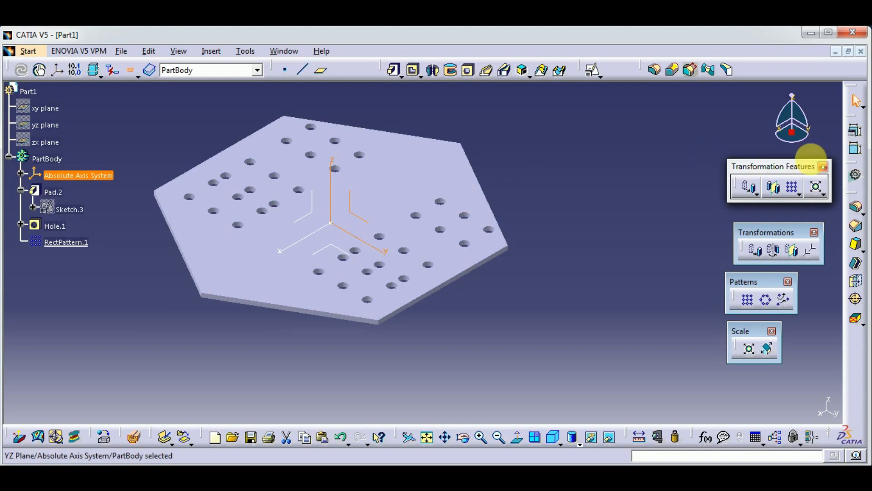
pyautogui.click(592, 70)
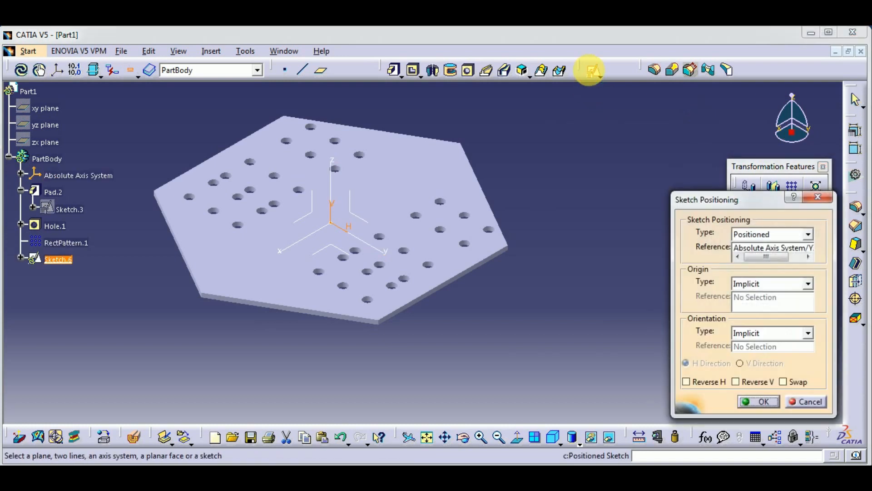
pyautogui.click(760, 402)
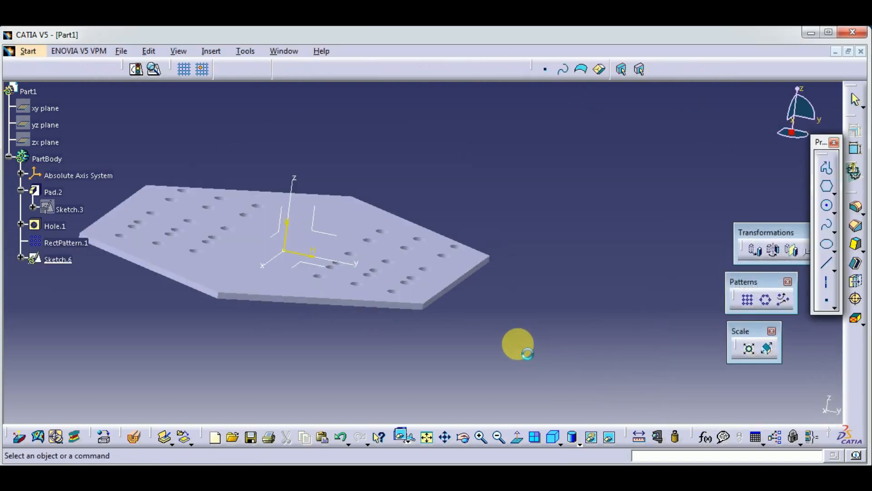
pyautogui.moveTo(503, 304); pyautogui.dragTo(399, 304, button='middle')
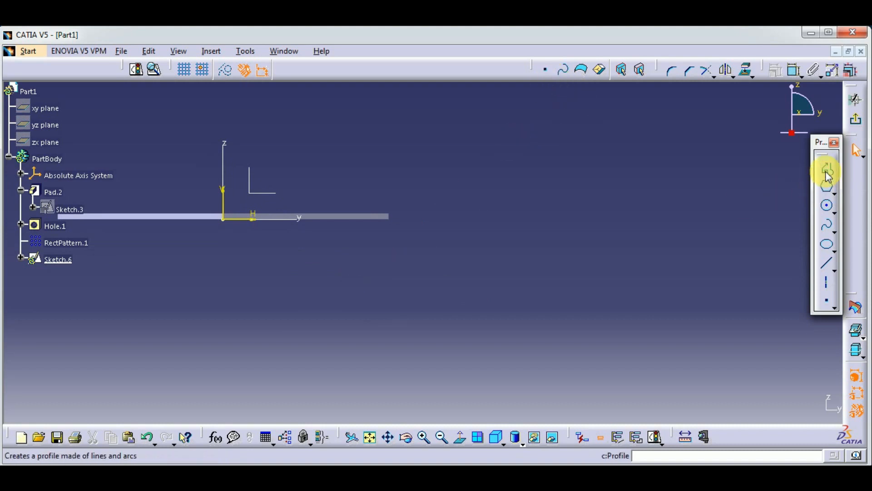
# - Sketch an open U-shaped profile of two vertical lines joined by a horizontal base about 1900 mm wide, below the plate
pyautogui.click(837, 196)
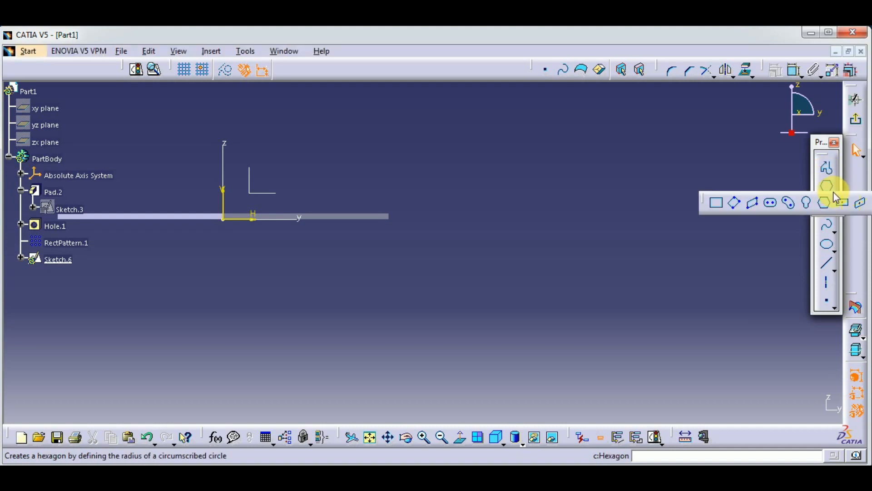
pyautogui.click(827, 168)
pyautogui.click(273, 242)
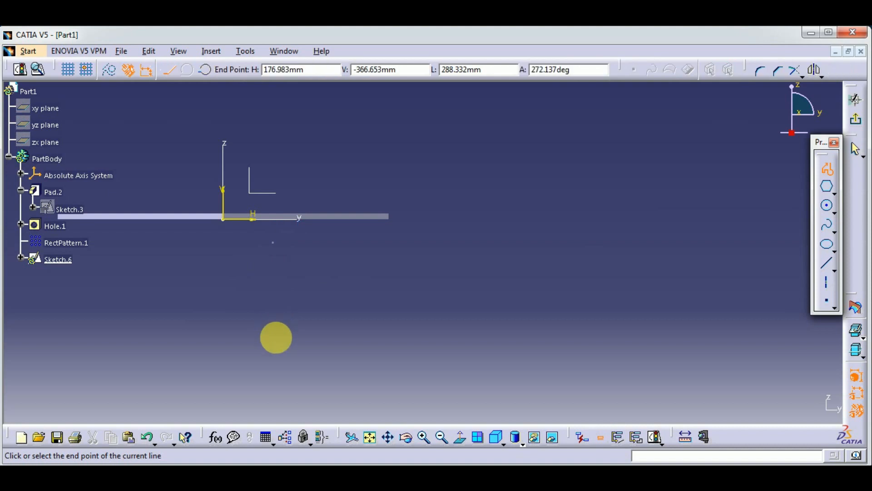
pyautogui.click(272, 366)
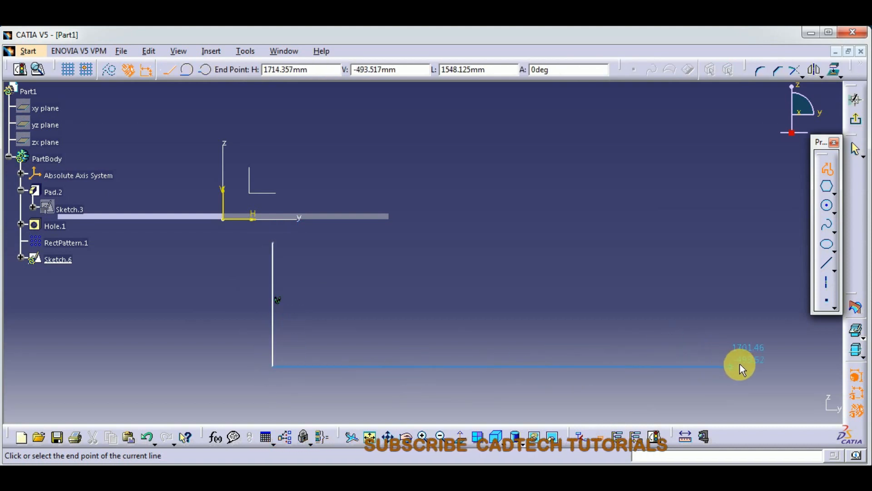
pyautogui.moveTo(748, 363); pyautogui.dragTo(594, 374, button='middle')
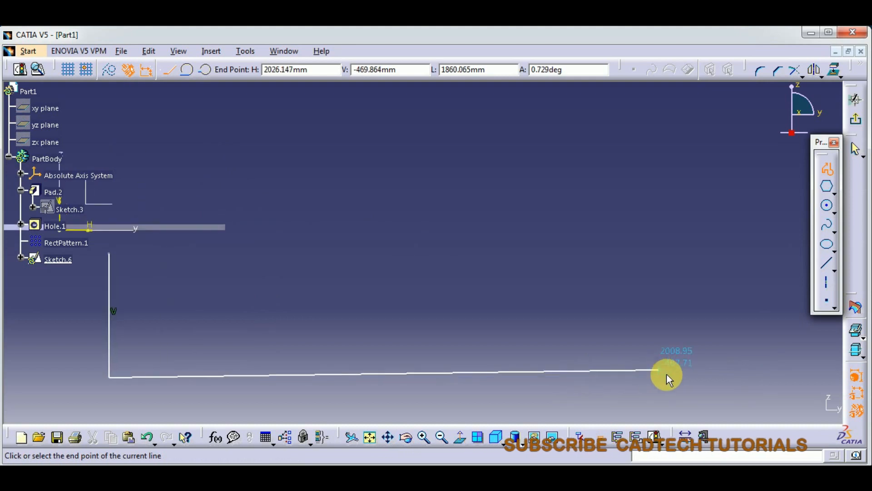
pyautogui.click(672, 380)
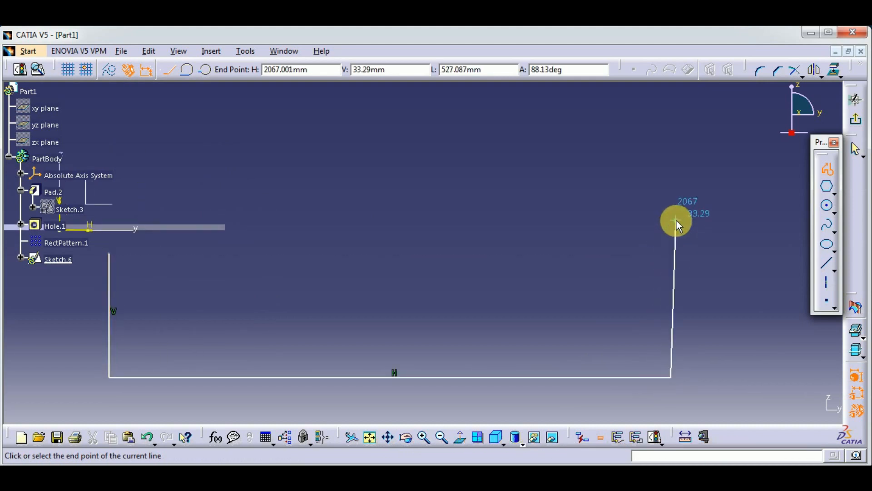
pyautogui.doubleClick(671, 235)
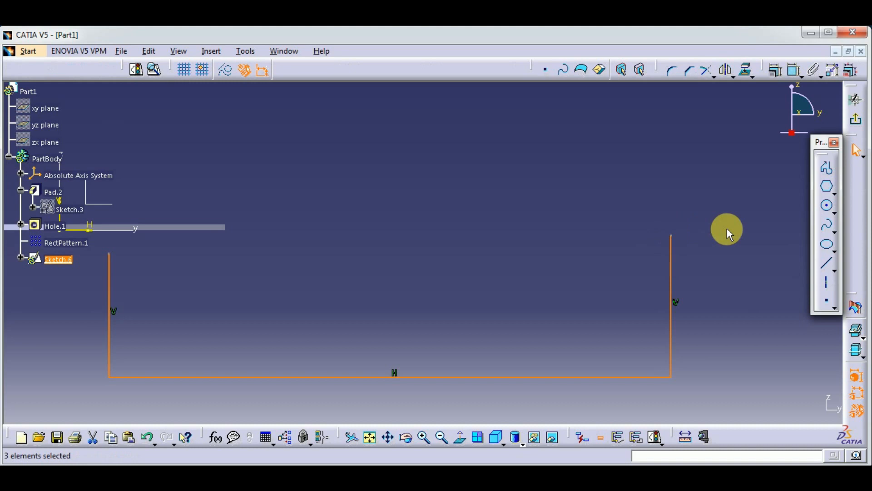
pyautogui.moveTo(507, 290); pyautogui.dragTo(586, 291, button='middle')
pyautogui.click(500, 285)
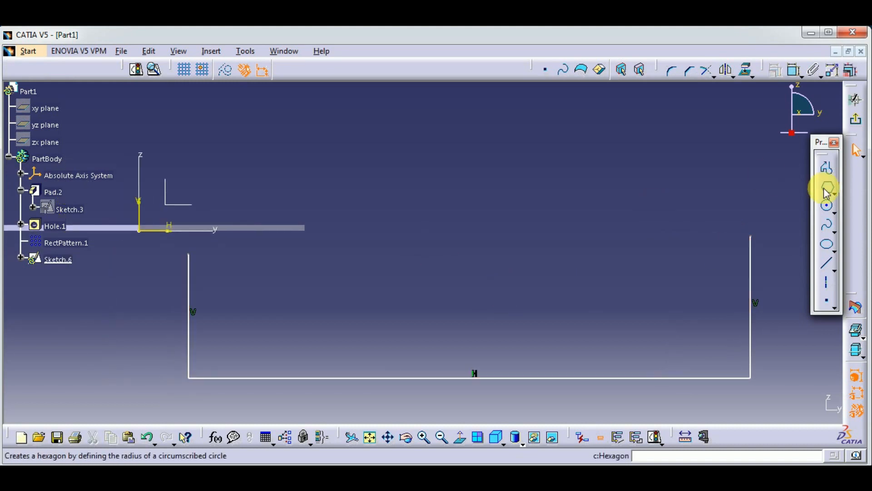
# - Draw a wavy spline from the upper end of the vertical line nearest the origin to beyond the other vertical line
pyautogui.click(827, 224)
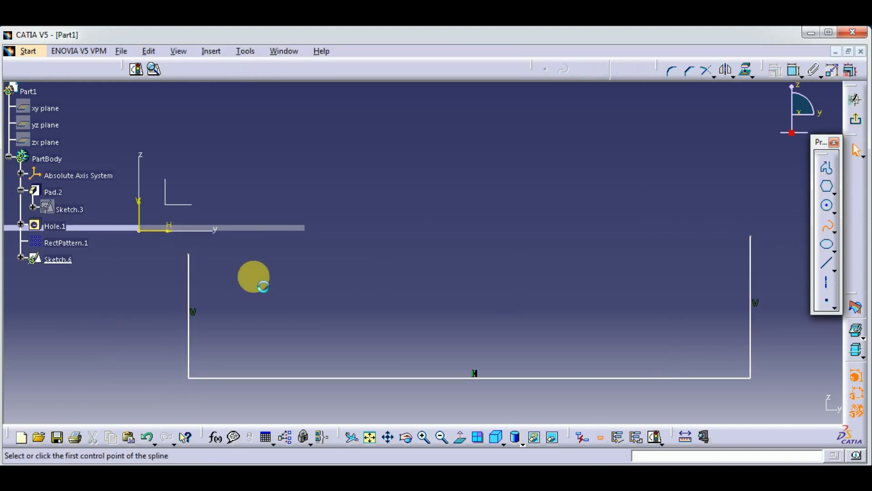
pyautogui.click(189, 254)
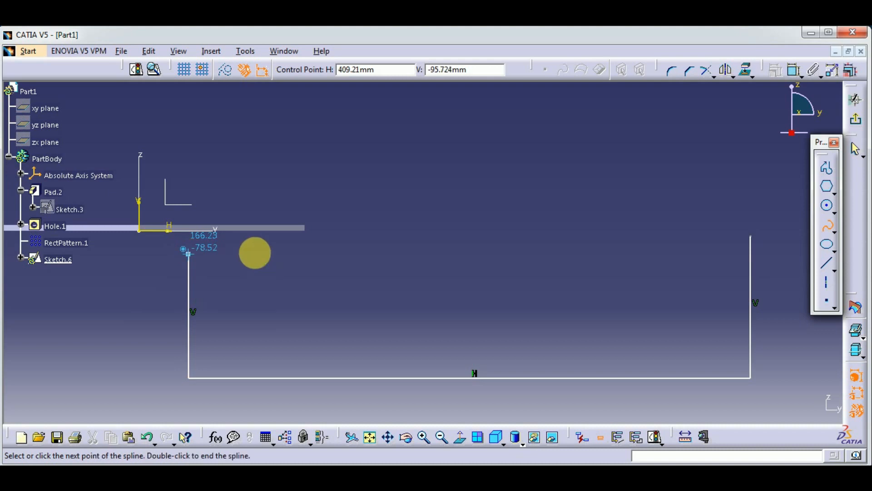
pyautogui.click(235, 246)
pyautogui.click(276, 280)
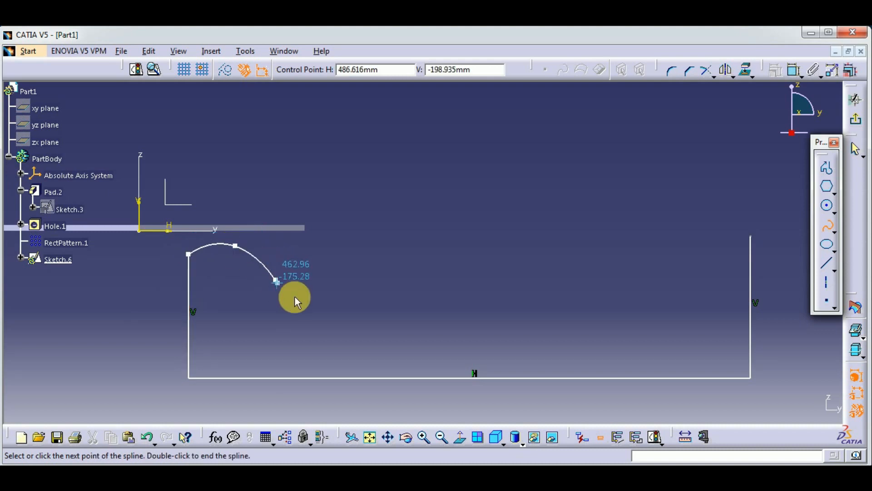
pyautogui.click(311, 311)
pyautogui.click(386, 294)
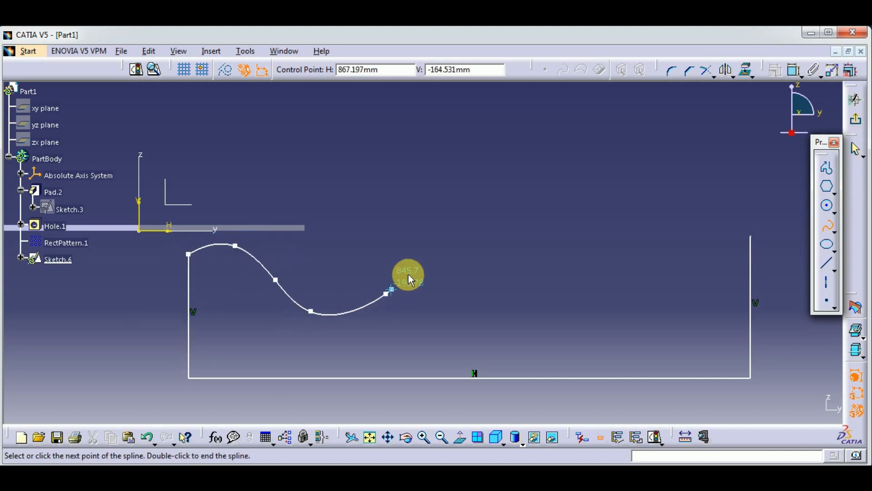
pyautogui.click(421, 264)
pyautogui.click(452, 242)
pyautogui.click(545, 240)
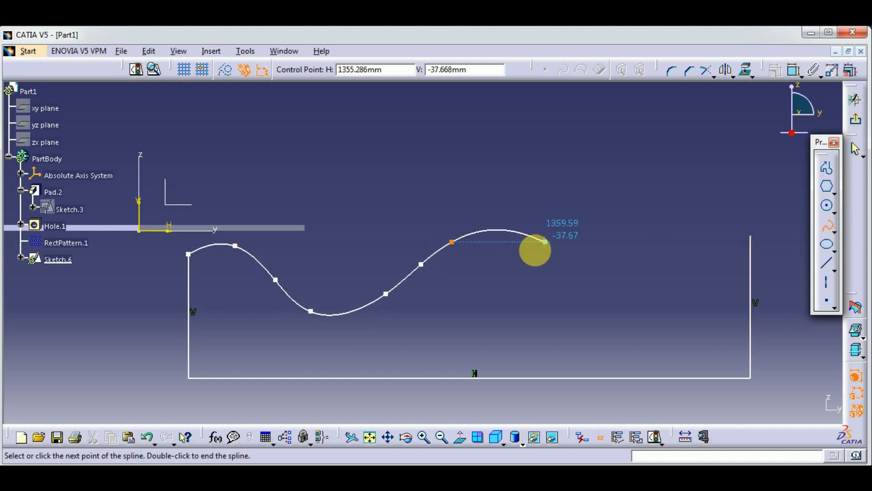
pyautogui.click(573, 294)
pyautogui.click(657, 300)
pyautogui.click(669, 264)
pyautogui.click(710, 249)
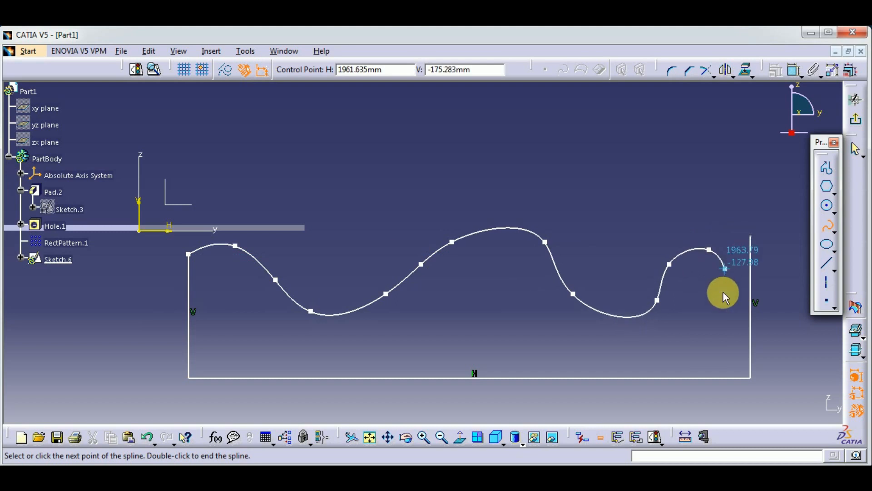
pyautogui.click(723, 294)
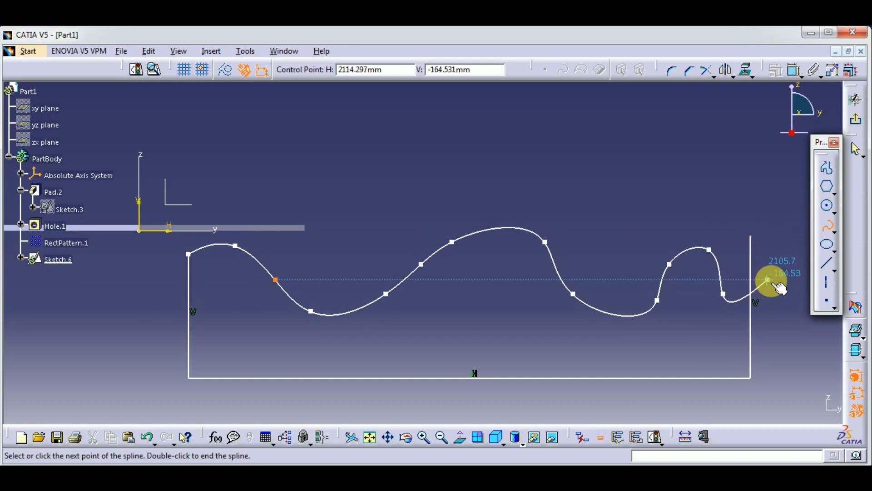
pyautogui.moveTo(798, 234); pyautogui.dragTo(601, 255, button='middle')
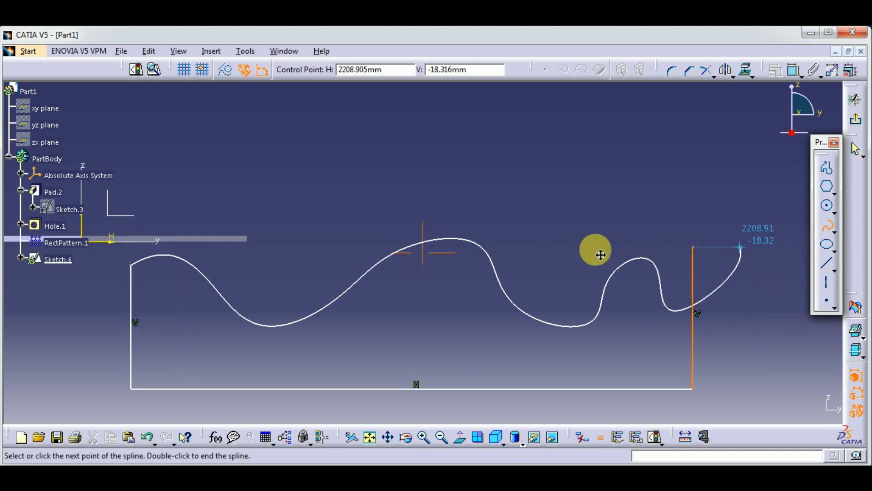
pyautogui.rightClick(619, 253)
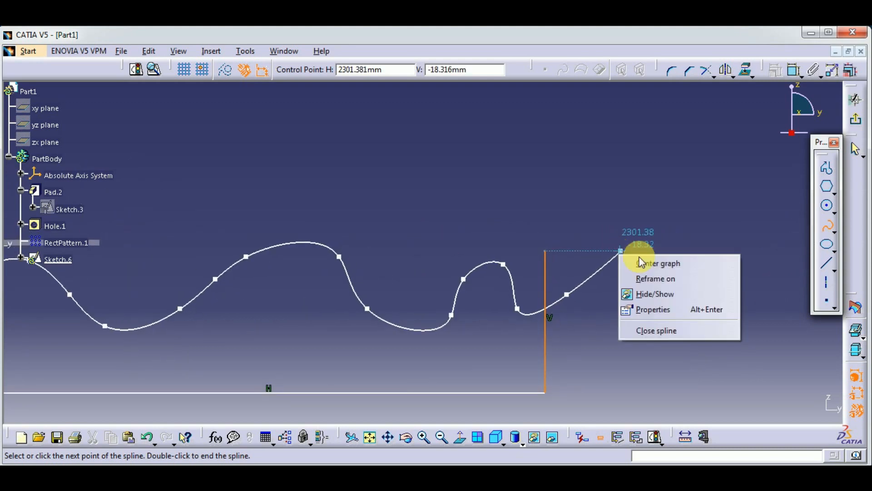
pyautogui.doubleClick(621, 251)
pyautogui.click(648, 244)
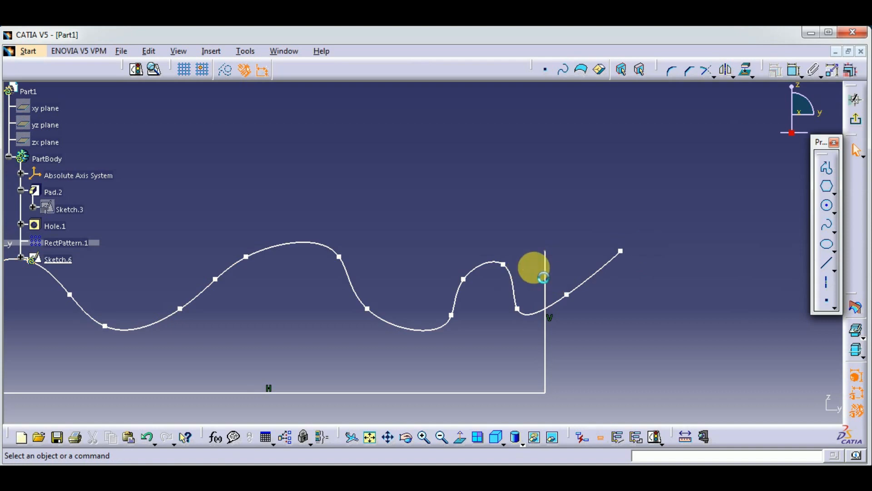
# - Make the spline's free end coincident with the far vertical line's upper endpoint and move its control points to even out the waves
pyautogui.click(794, 69)
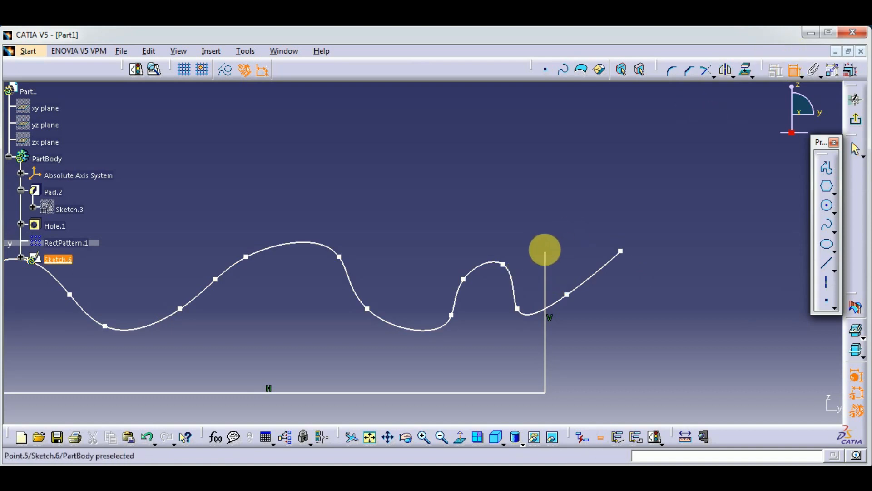
pyautogui.click(547, 249)
pyautogui.click(621, 249)
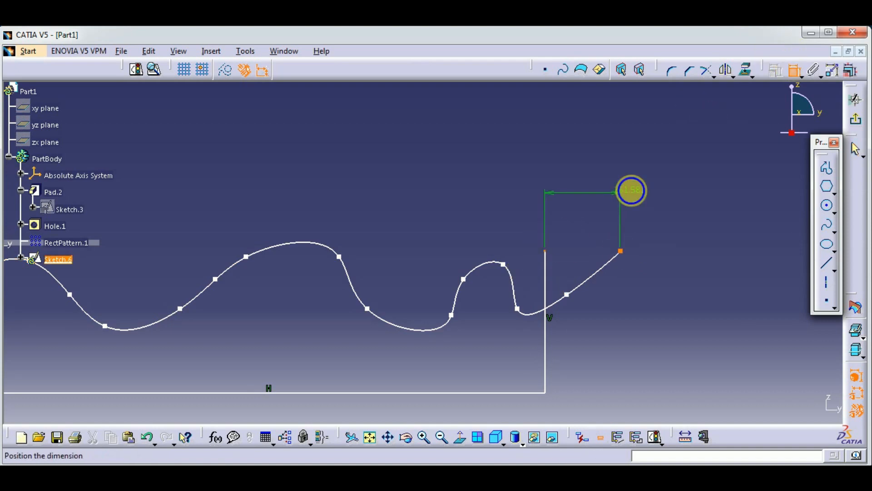
pyautogui.rightClick(630, 193)
pyautogui.click(662, 284)
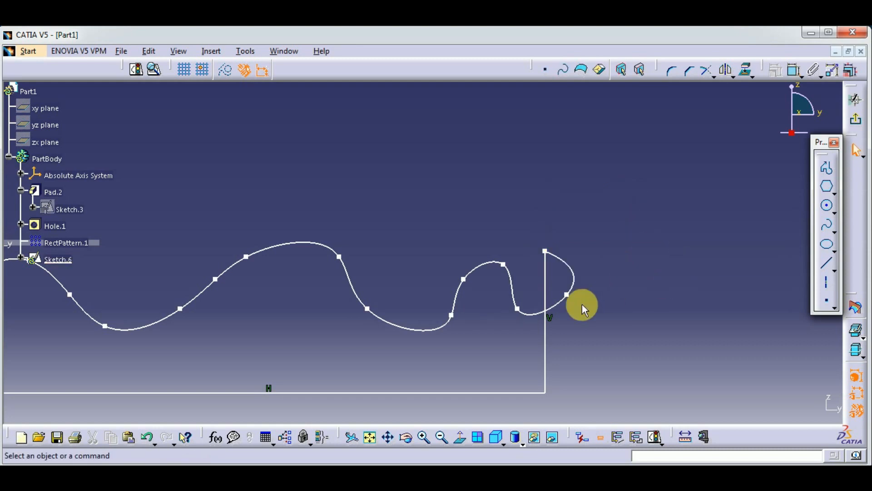
pyautogui.moveTo(566, 294)
pyautogui.mouseDown()
pyautogui.moveTo(522, 281)
pyautogui.moveTo(561, 293)
pyautogui.mouseUp()
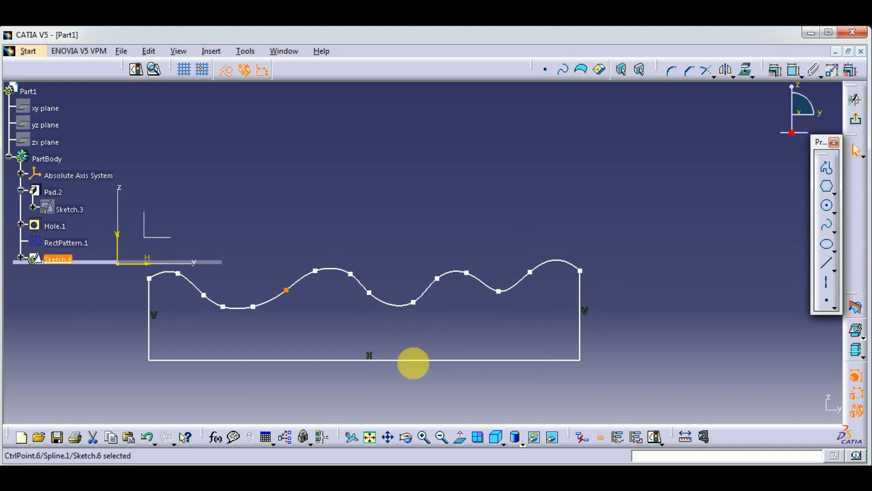
# - Exit the sketch and extrude the closed wavy profile as a pad 1000 mm long
pyautogui.click(857, 121)
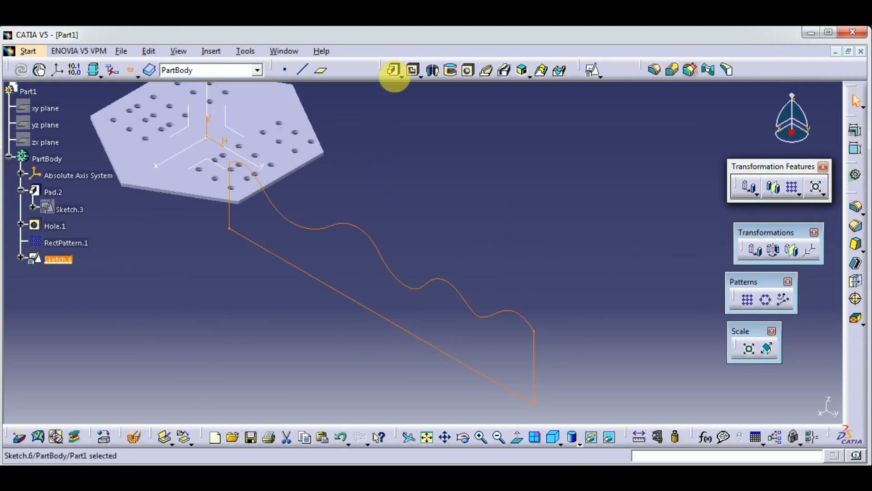
pyautogui.click(393, 72)
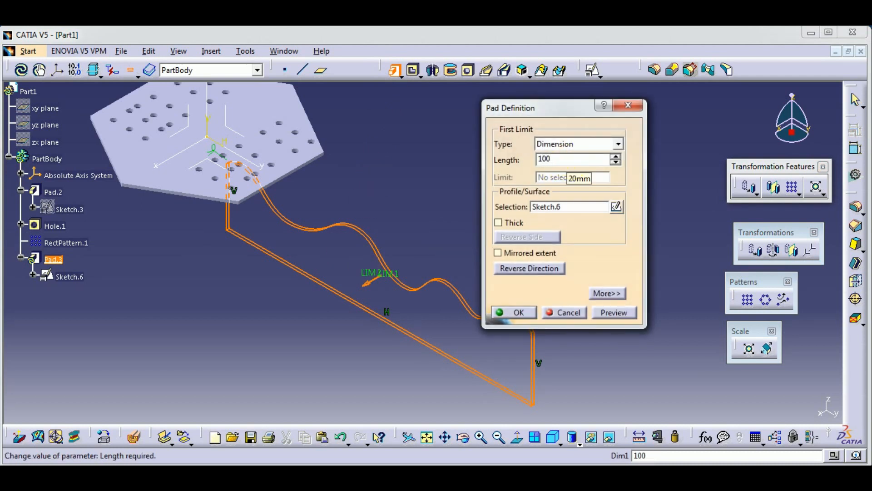
pyautogui.click(607, 313)
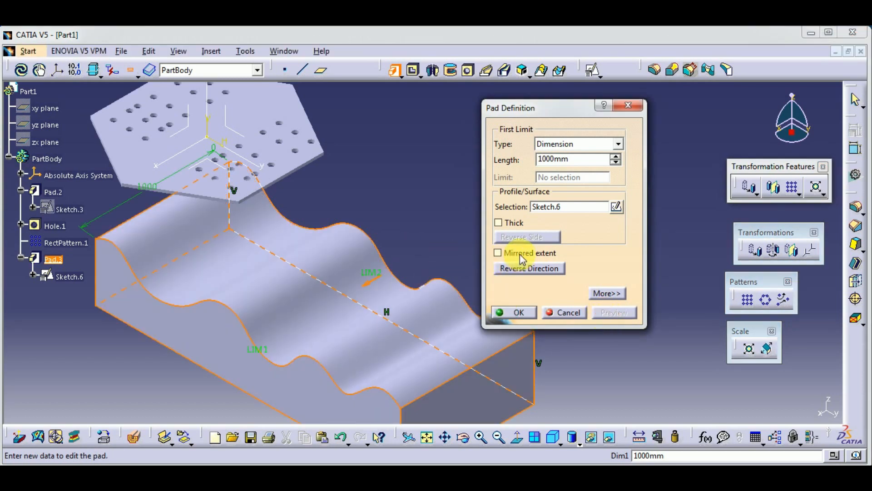
pyautogui.click(611, 314)
pyautogui.click(518, 312)
# - Open a positioned sketch on the absolute axis system's XY plane, with the H direction reversed and the axes swapped
pyautogui.moveTo(318, 250); pyautogui.dragTo(364, 287, button='middle')
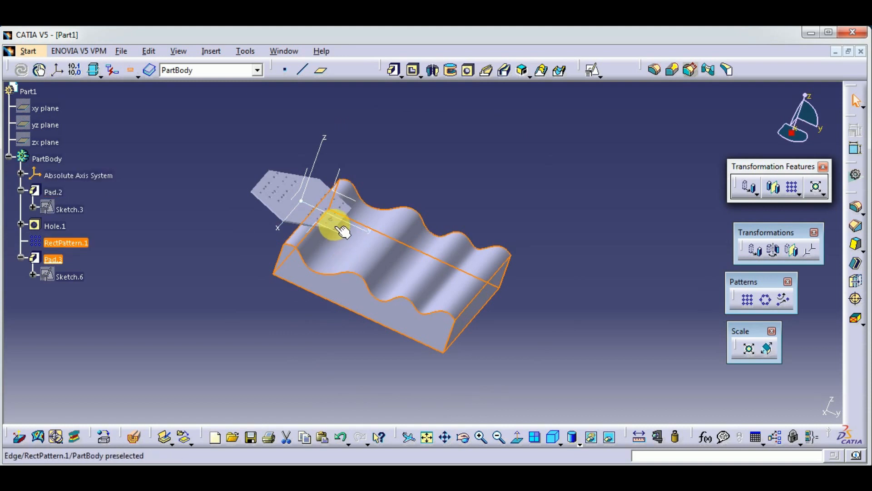
pyautogui.moveTo(403, 186); pyautogui.dragTo(223, 186, button='middle')
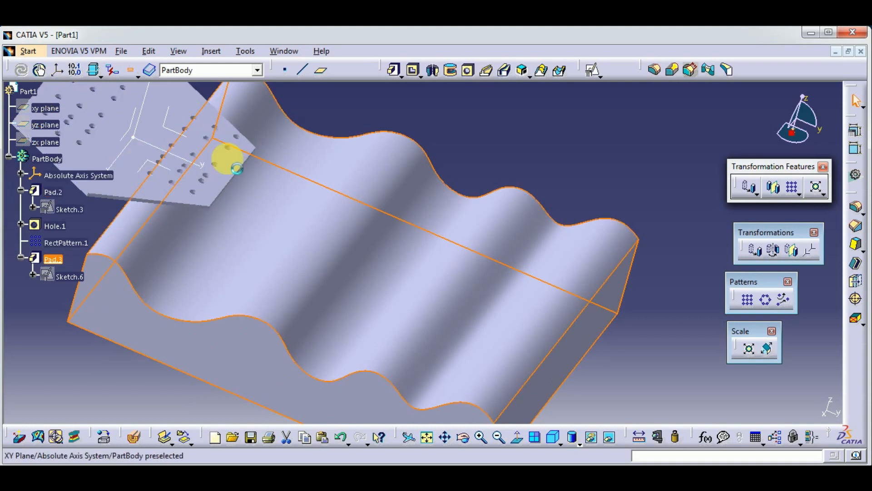
pyautogui.click(593, 70)
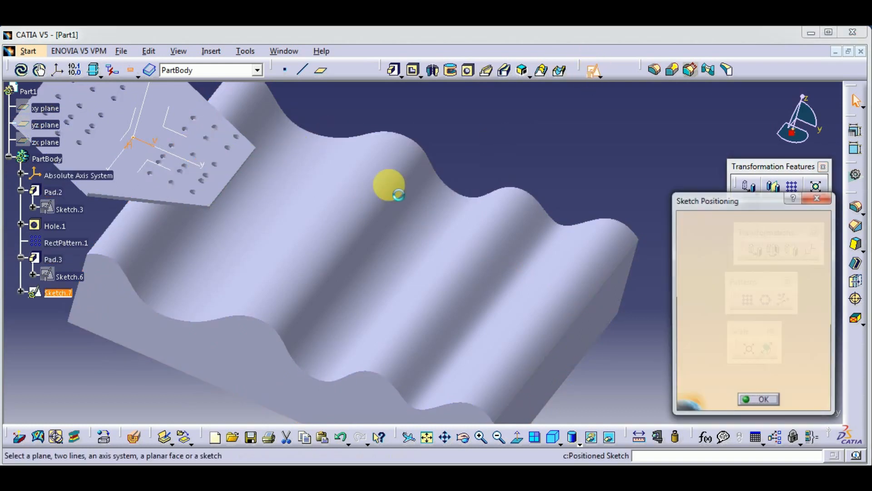
pyautogui.click(705, 381)
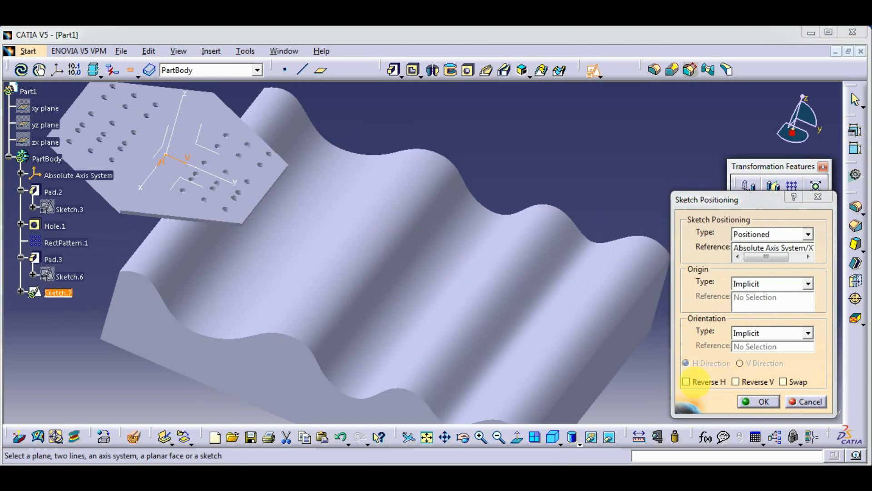
pyautogui.click(783, 381)
pyautogui.click(764, 401)
pyautogui.moveTo(359, 310)
pyautogui.keyDown('ctrl'); pyautogui.mouseDown(button='middle')
pyautogui.moveTo(358, 339)
pyautogui.moveTo(416, 335)
pyautogui.moveTo(404, 244)
pyautogui.mouseUp(button='middle'); pyautogui.keyUp('ctrl')
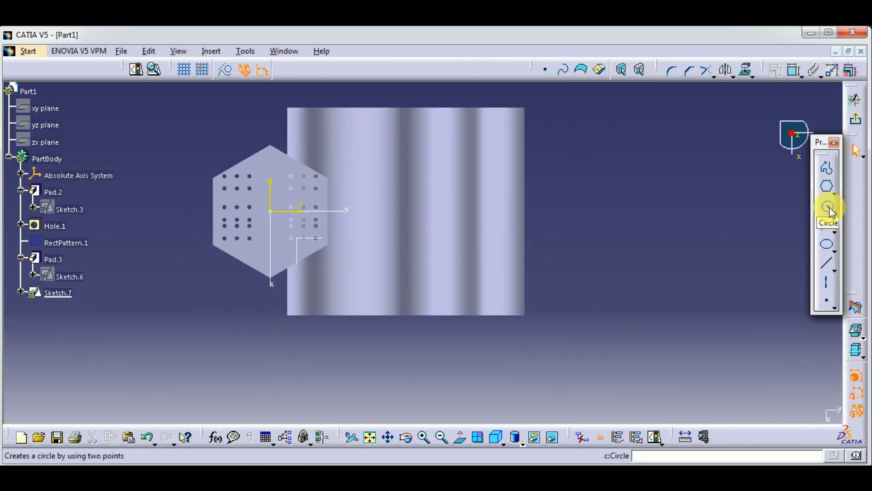
# - Sketch a circle over the first slope of the wavy pad, just below the hexagonal plate, and exit the sketch
pyautogui.click(828, 207)
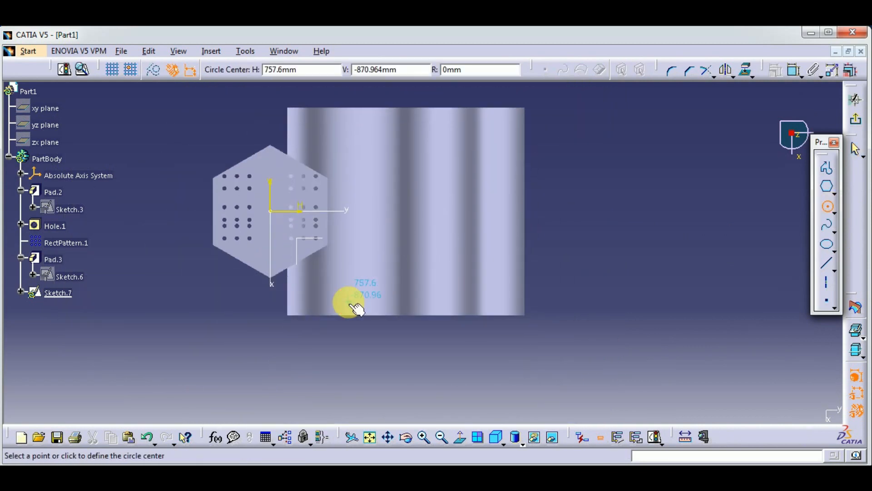
pyautogui.click(311, 293)
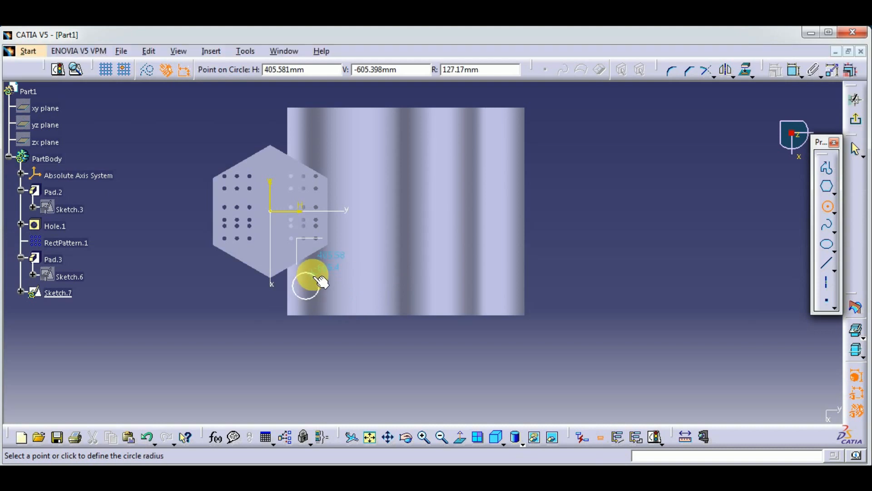
pyautogui.click(318, 284)
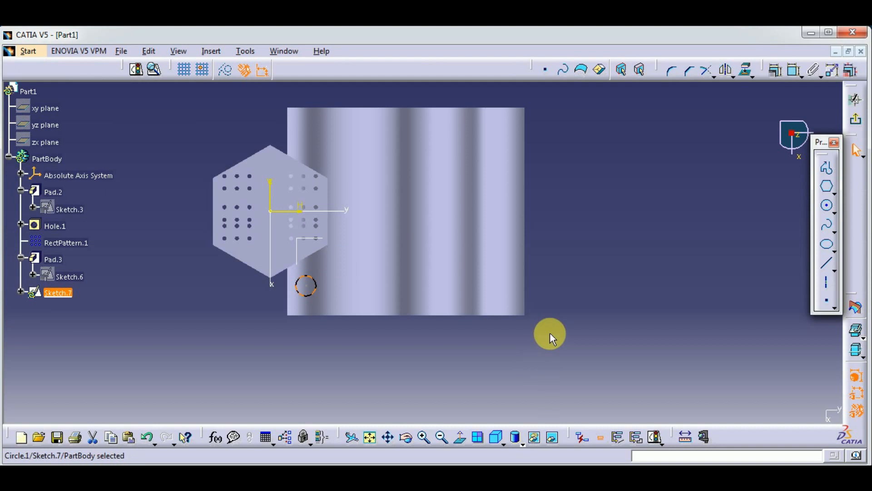
pyautogui.click(858, 128)
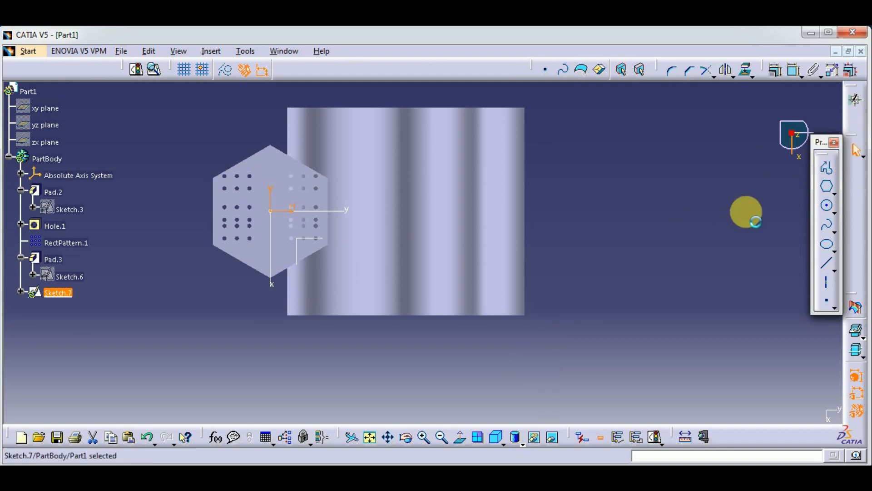
# - Start a pad and replace the wavy sketch with the circle sketch as its profile
pyautogui.moveTo(362, 345); pyautogui.dragTo(417, 285, button='middle')
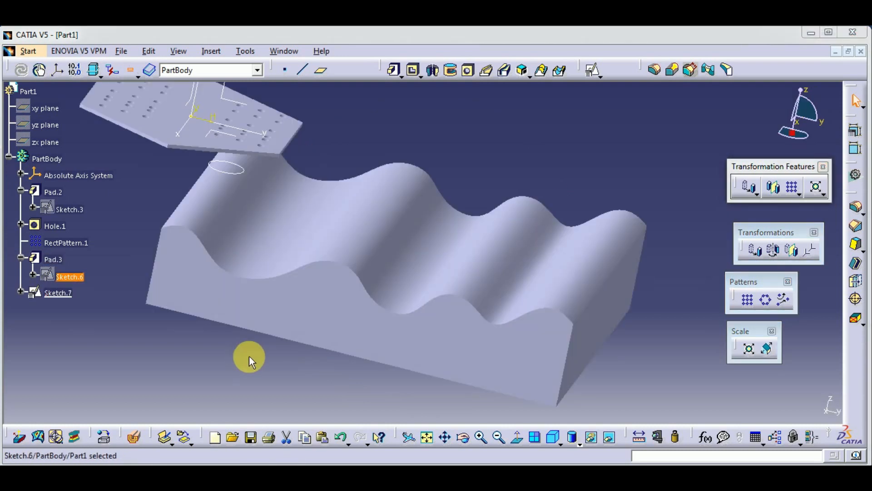
pyautogui.moveTo(249, 356)
pyautogui.mouseDown(button='middle')
pyautogui.moveTo(273, 326)
pyautogui.moveTo(292, 353)
pyautogui.moveTo(331, 253)
pyautogui.mouseUp(button='middle')
pyautogui.click(393, 71)
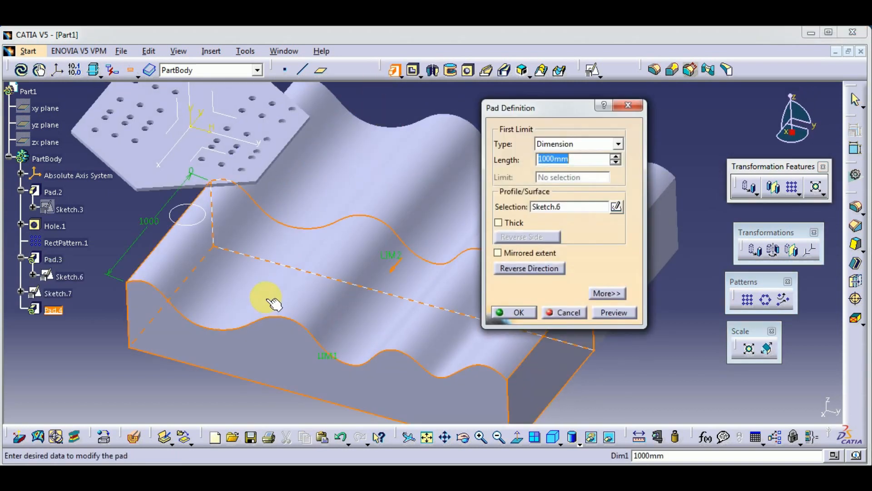
pyautogui.moveTo(286, 291)
pyautogui.mouseDown(button='middle')
pyautogui.moveTo(286, 263)
pyautogui.moveTo(305, 259)
pyautogui.moveTo(278, 279)
pyautogui.moveTo(244, 254)
pyautogui.mouseUp(button='middle')
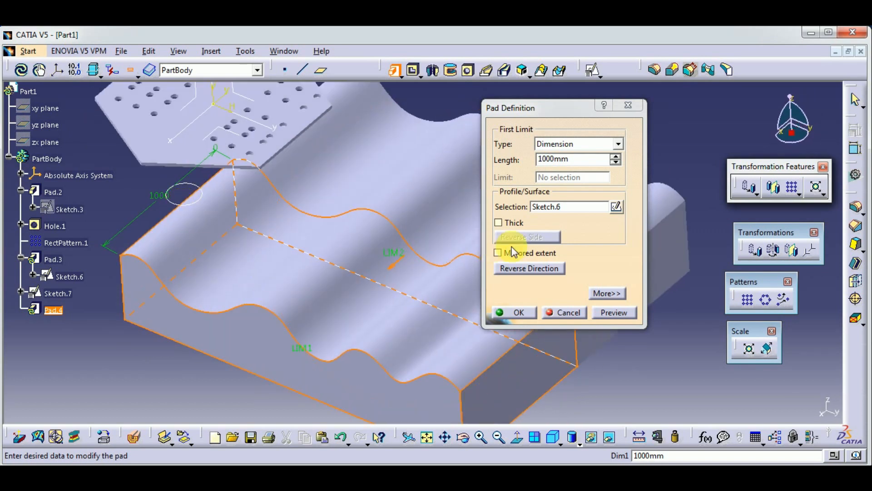
pyautogui.click(558, 208)
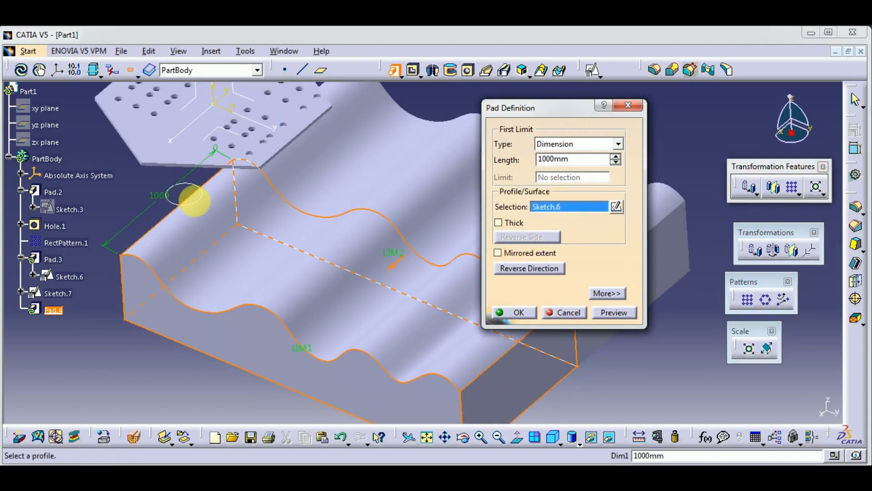
pyautogui.click(235, 210)
pyautogui.moveTo(253, 302)
pyautogui.mouseDown(button='middle')
pyautogui.moveTo(279, 283)
pyautogui.moveTo(277, 293)
pyautogui.mouseUp(button='middle')
# - Extrude the circle in the reversed direction with the Up to surface limit, ending on the wavy pad's top face
pyautogui.click(619, 143)
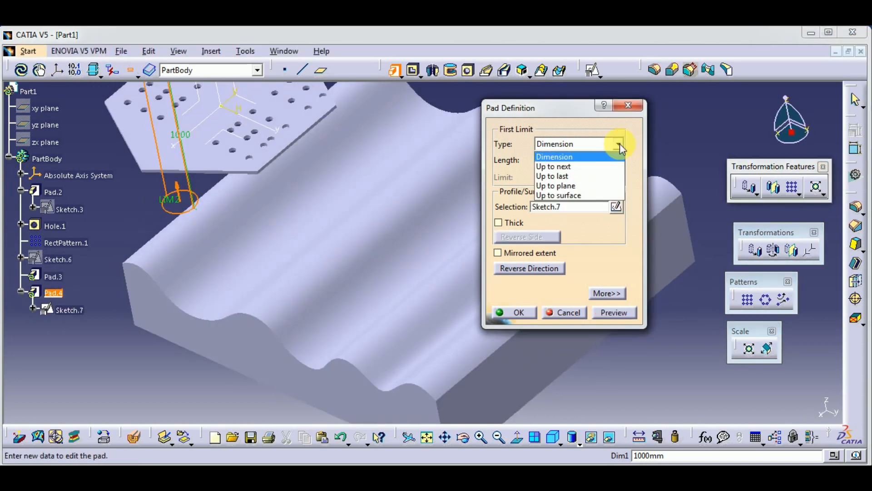
pyautogui.click(588, 197)
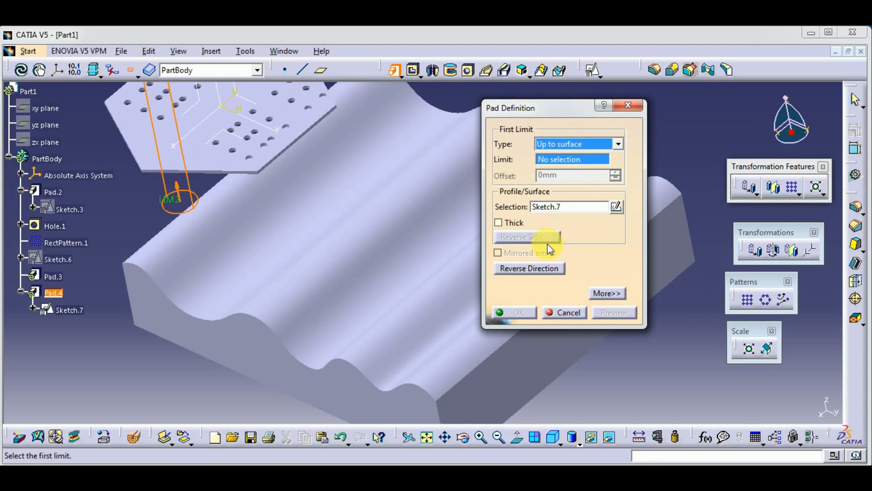
pyautogui.click(544, 269)
pyautogui.moveTo(280, 278); pyautogui.dragTo(363, 300, button='middle')
pyautogui.click(185, 234)
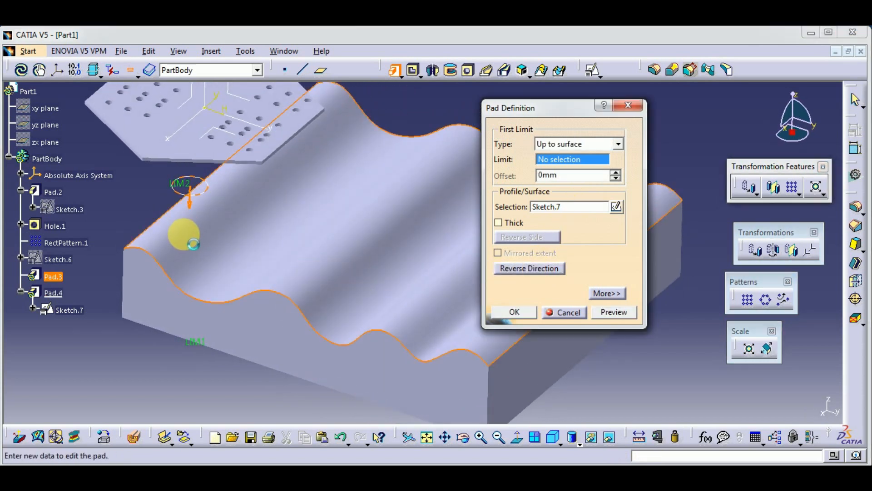
pyautogui.moveTo(181, 318)
pyautogui.mouseDown(button='middle')
pyautogui.moveTo(136, 237)
pyautogui.moveTo(148, 296)
pyautogui.moveTo(187, 249)
pyautogui.moveTo(268, 259)
pyautogui.moveTo(195, 302)
pyautogui.moveTo(185, 246)
pyautogui.mouseUp(button='middle')
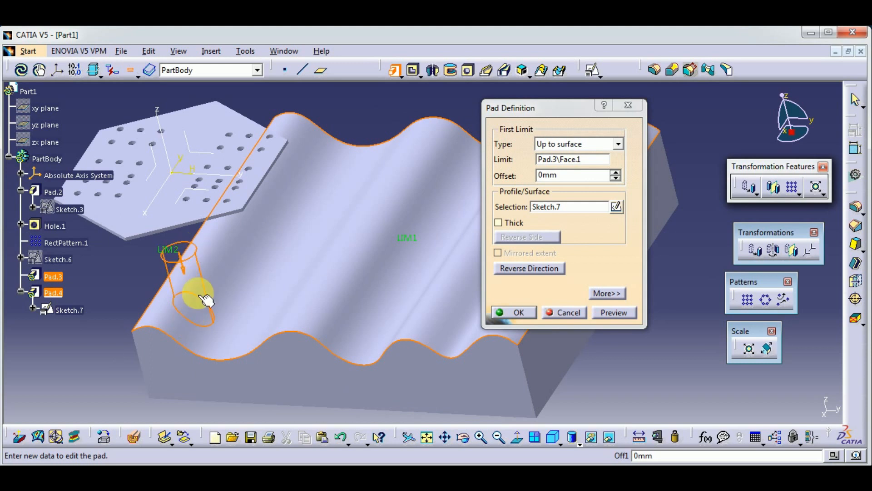
pyautogui.click(613, 314)
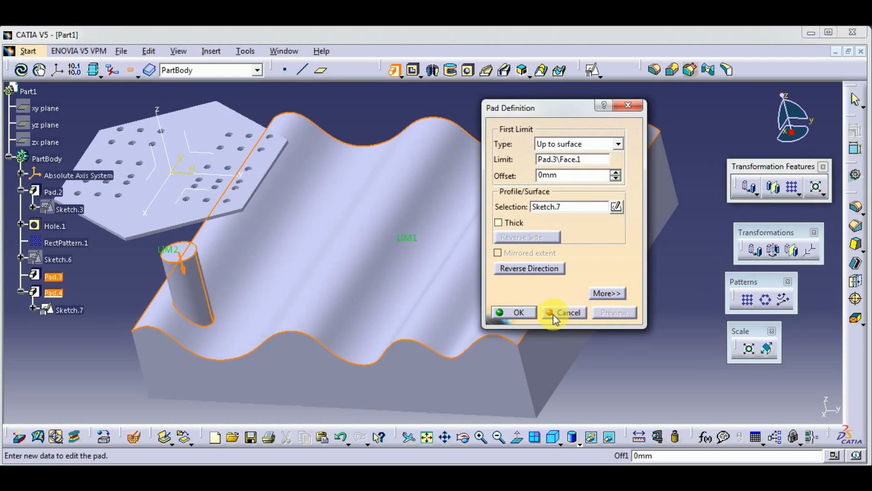
pyautogui.click(527, 317)
# - Start a rectangular pattern of the cylindrical pad with the absolute axis system's Y axis as the first direction
pyautogui.moveTo(397, 258)
pyautogui.mouseDown(button='middle')
pyautogui.moveTo(418, 251)
pyautogui.moveTo(435, 313)
pyautogui.mouseUp(button='middle')
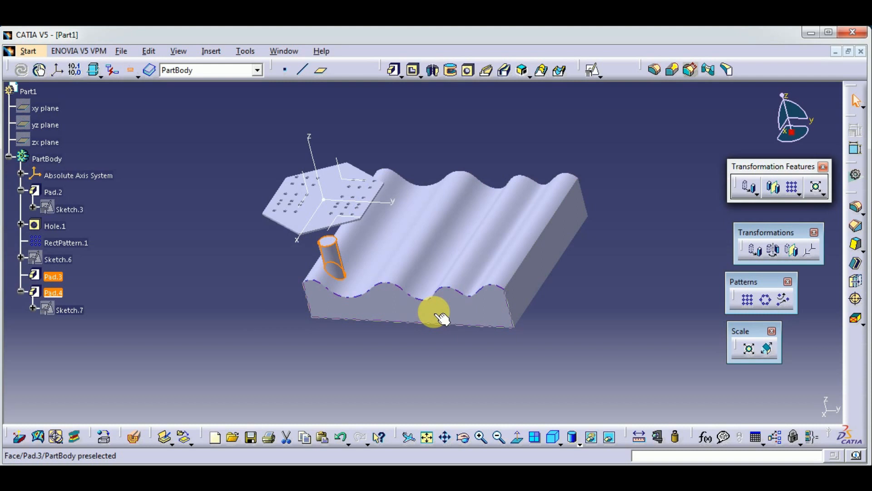
pyautogui.click(748, 299)
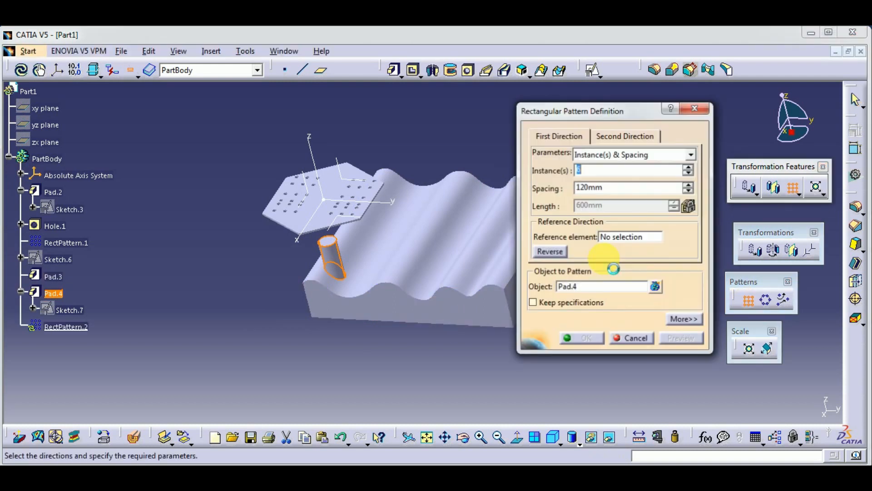
pyautogui.moveTo(386, 247); pyautogui.dragTo(354, 229, button='middle')
pyautogui.click(586, 208)
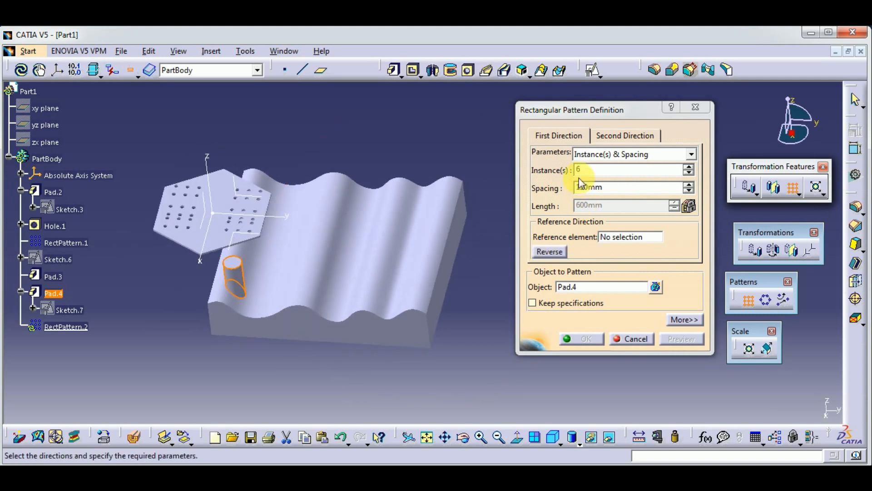
pyautogui.click(595, 172)
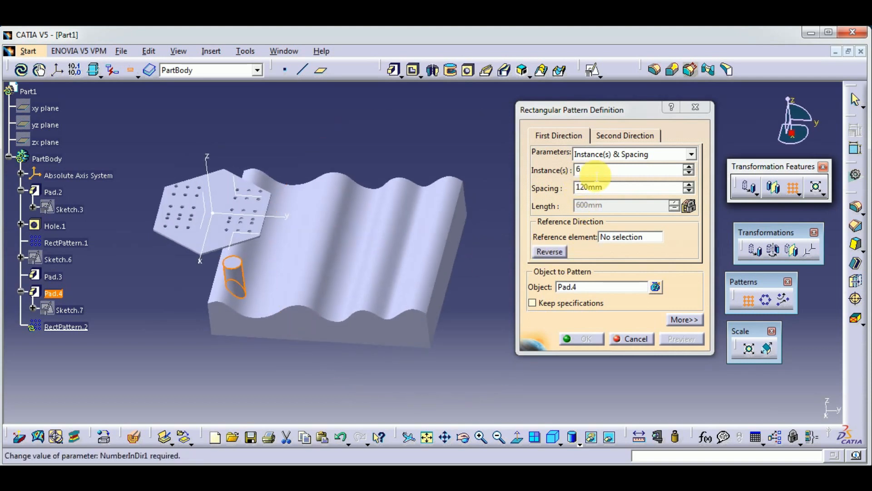
pyautogui.click(611, 190)
pyautogui.click(614, 190)
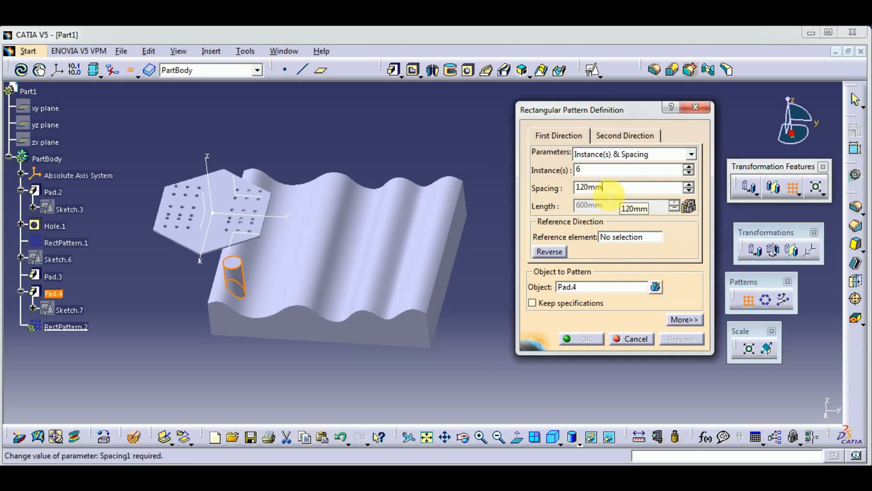
pyautogui.click(612, 238)
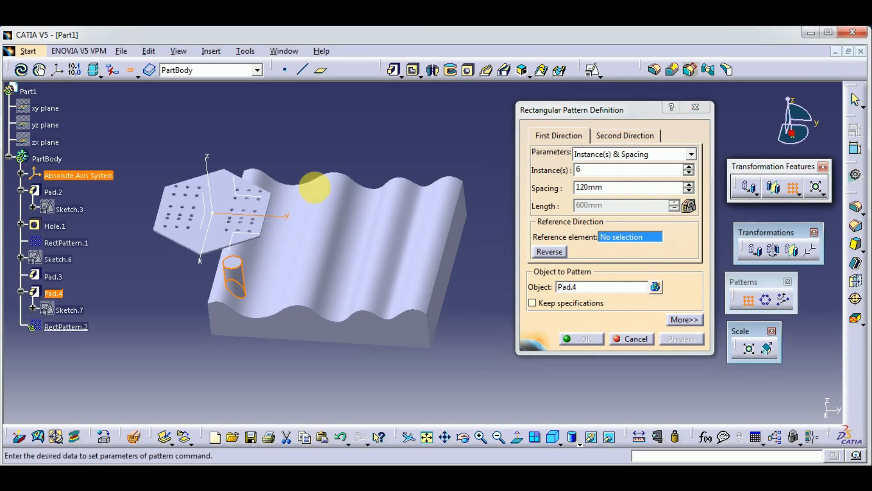
pyautogui.click(334, 188)
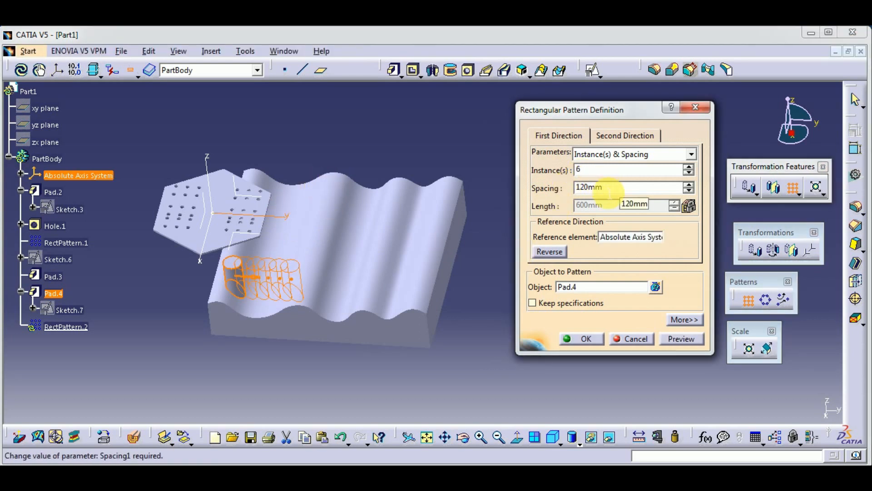
# - Set the pattern to 7 instances with 300 mm spacing and create it
pyautogui.moveTo(604, 192); pyautogui.dragTo(560, 192)
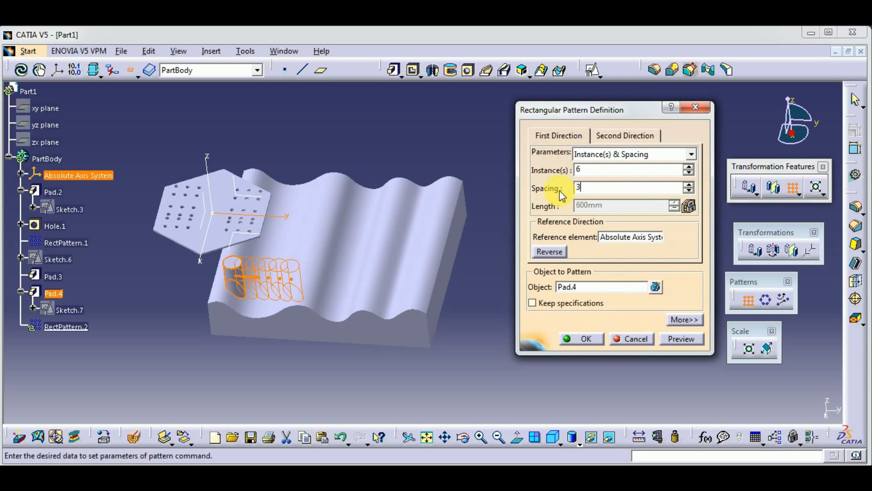
pyautogui.click(680, 340)
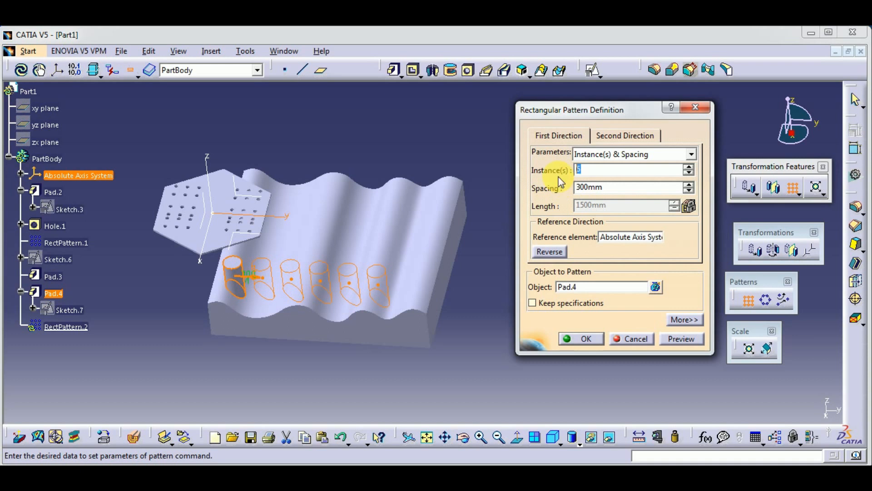
pyautogui.write('7')
pyautogui.click(680, 340)
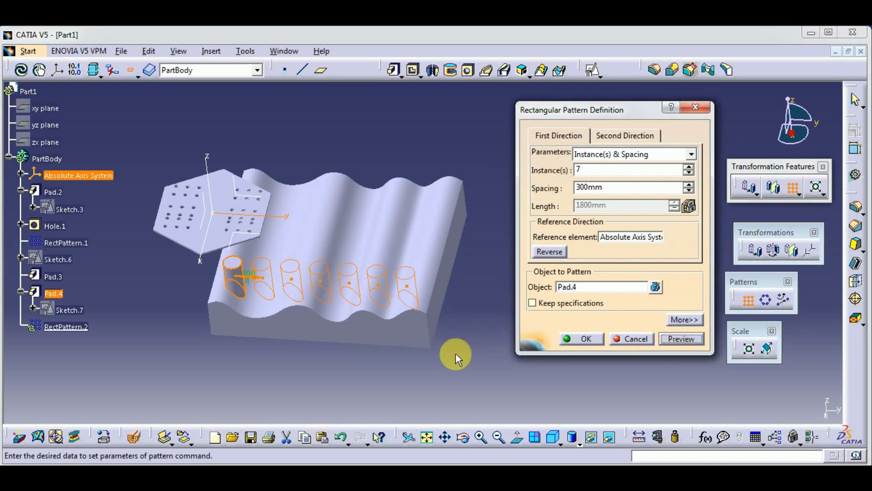
pyautogui.click(593, 341)
# - Edit the cylinder pattern to enable Keep specifications, so each instance extends up to the wavy face
pyautogui.moveTo(363, 386); pyautogui.dragTo(362, 342, button='middle')
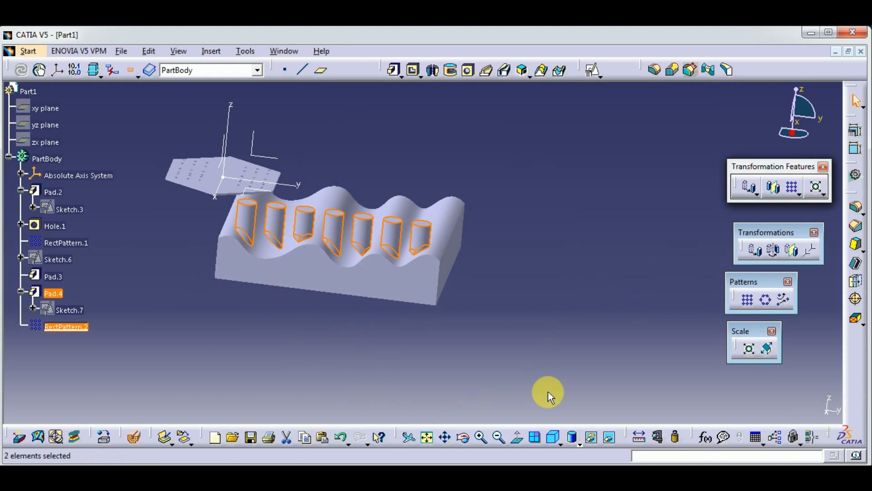
pyautogui.moveTo(395, 288); pyautogui.dragTo(311, 296, button='middle')
pyautogui.scroll(5, 315, 292)
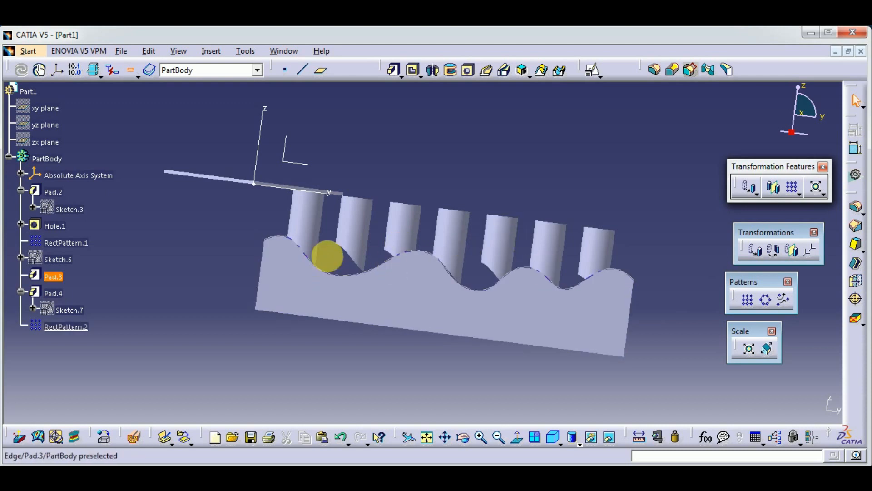
pyautogui.moveTo(366, 290); pyautogui.dragTo(253, 312, button='middle')
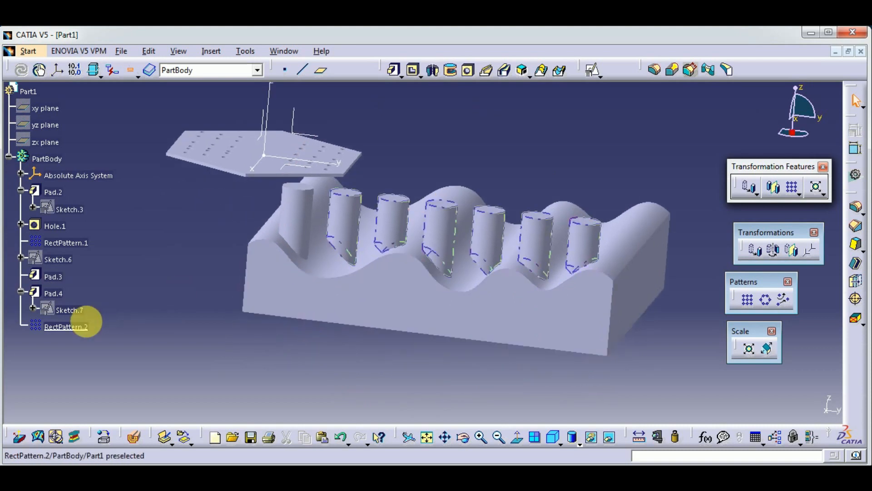
pyautogui.doubleClick(75, 327)
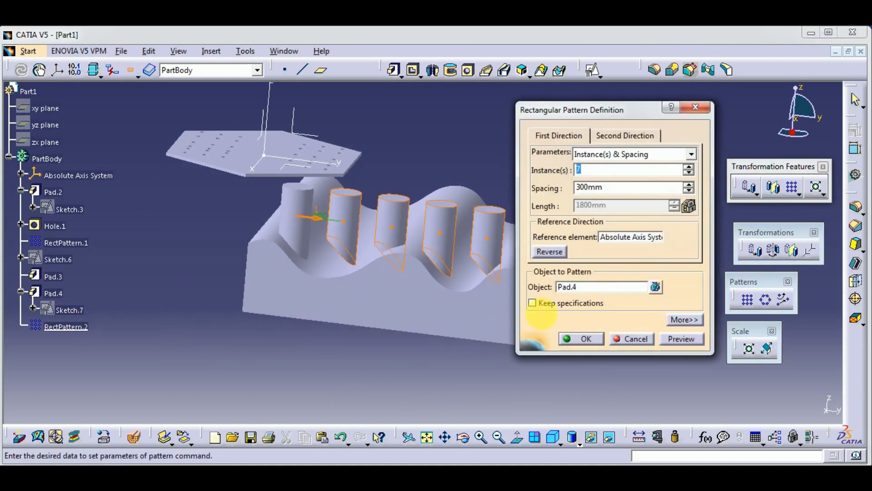
pyautogui.click(534, 304)
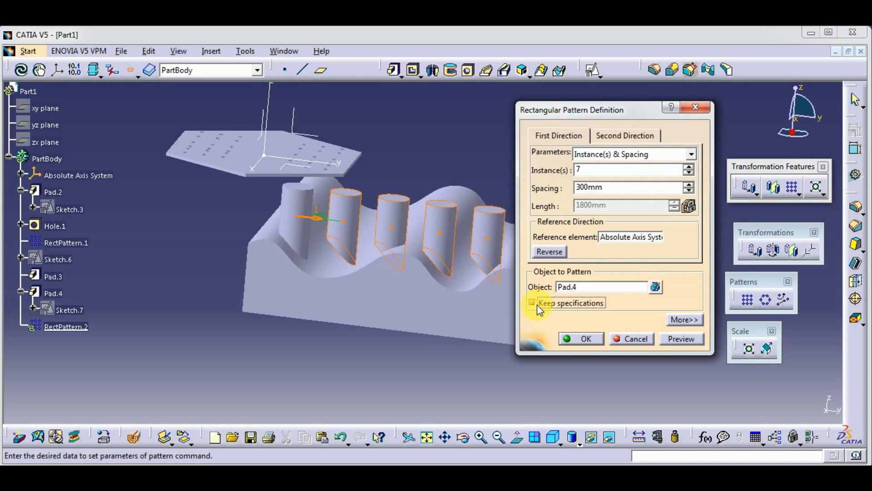
pyautogui.click(681, 340)
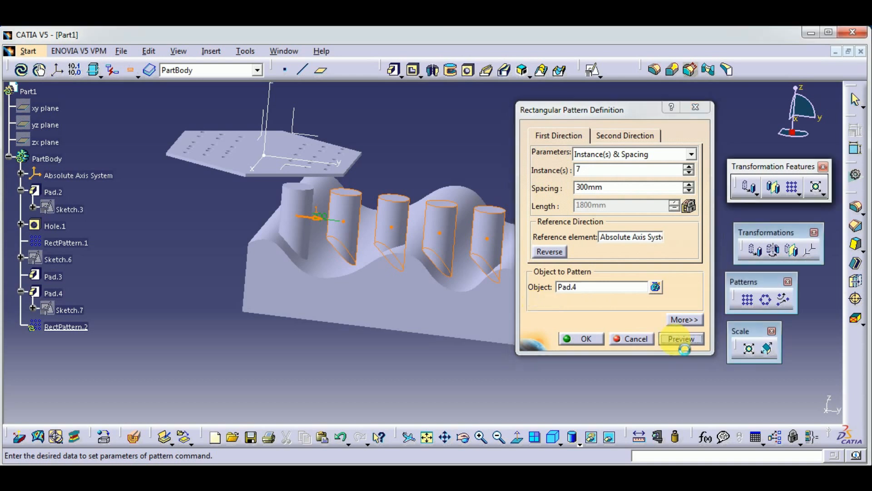
pyautogui.click(584, 340)
pyautogui.moveTo(371, 356)
pyautogui.mouseDown(button='middle')
pyautogui.moveTo(400, 328)
pyautogui.moveTo(397, 313)
pyautogui.moveTo(391, 331)
pyautogui.moveTo(349, 286)
pyautogui.moveTo(322, 215)
pyautogui.mouseUp(button='middle')
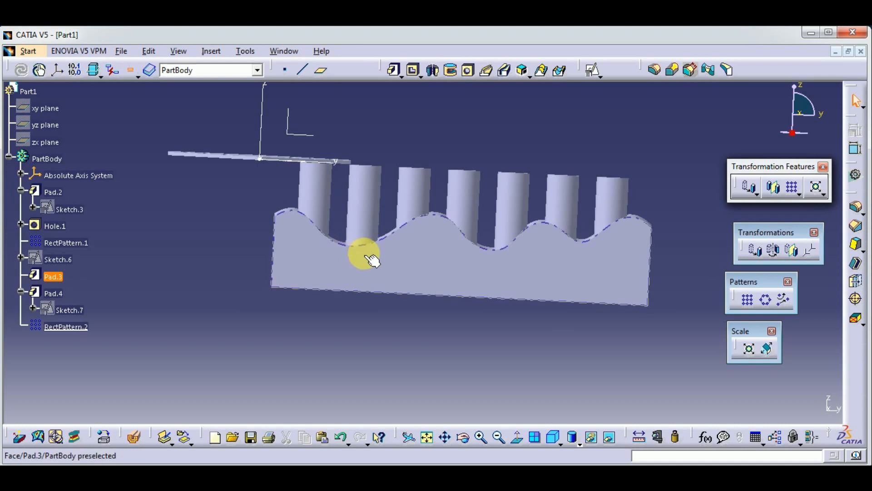
# - Examine from the side and from above how each patterned cylinder ends on the wavy pad's surface
pyautogui.moveTo(413, 273); pyautogui.dragTo(379, 309, button='middle')
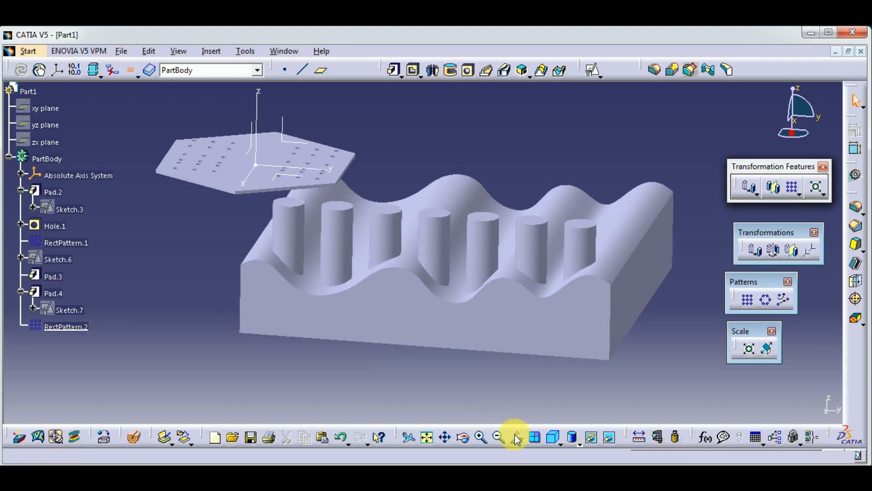
pyautogui.click(495, 337)
pyautogui.moveTo(495, 338); pyautogui.dragTo(323, 250, button='middle')
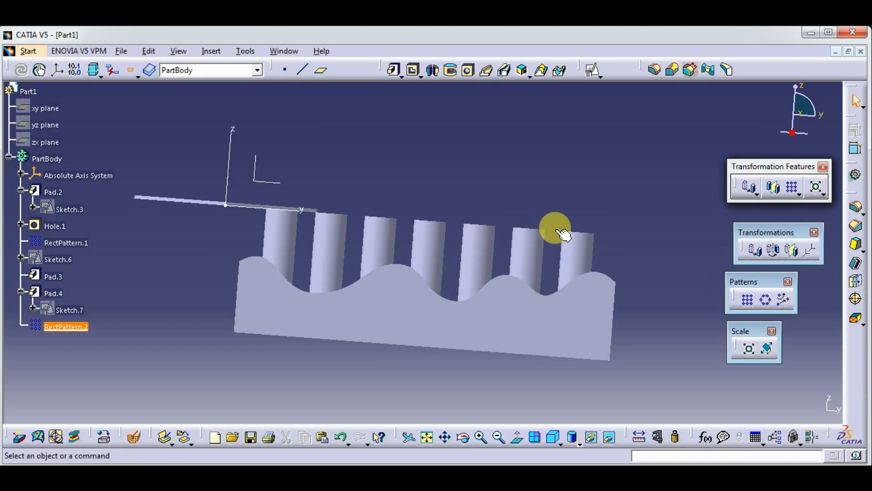
pyautogui.click(588, 234)
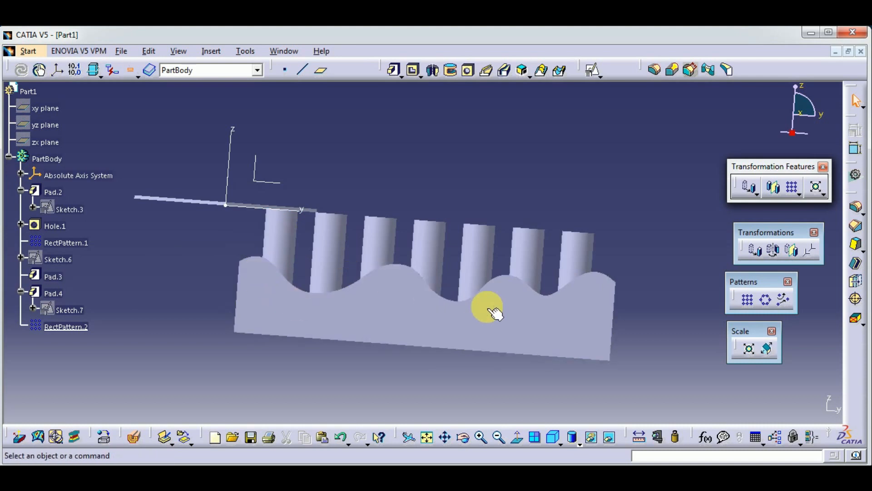
pyautogui.moveTo(514, 173); pyautogui.dragTo(472, 214, button='middle')
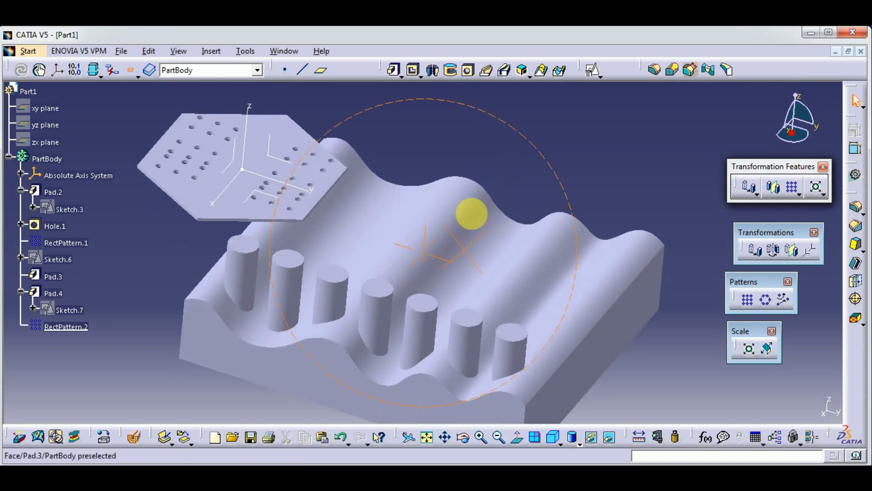
pyautogui.moveTo(511, 143); pyautogui.dragTo(504, 218, button='middle')
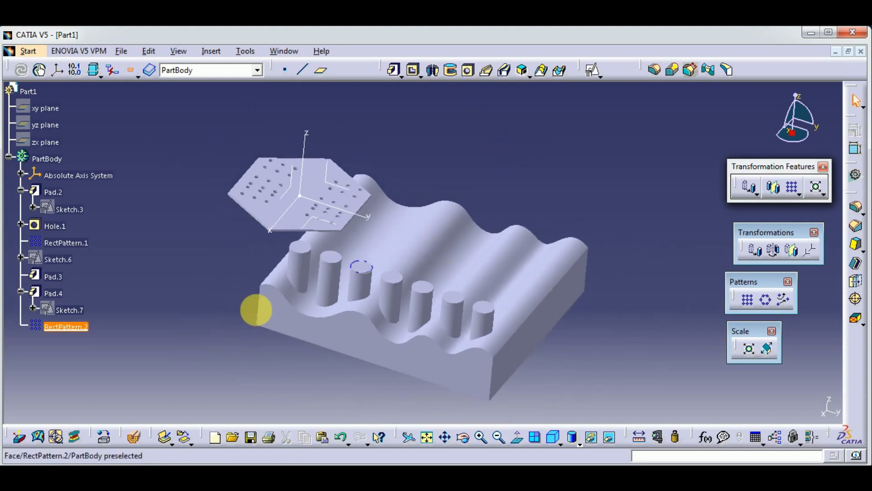
# - Edit the cylinder pattern to add a second direction along the wavy pad's straight outer edge
pyautogui.doubleClick(64, 326)
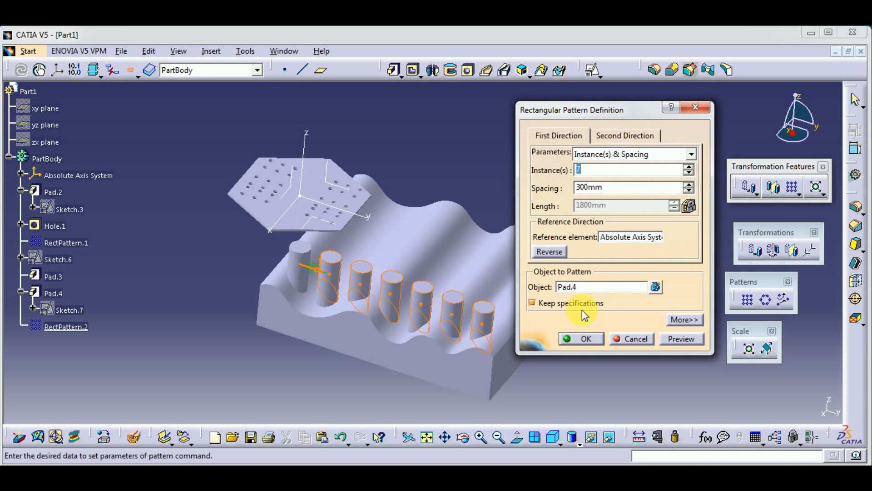
pyautogui.click(622, 136)
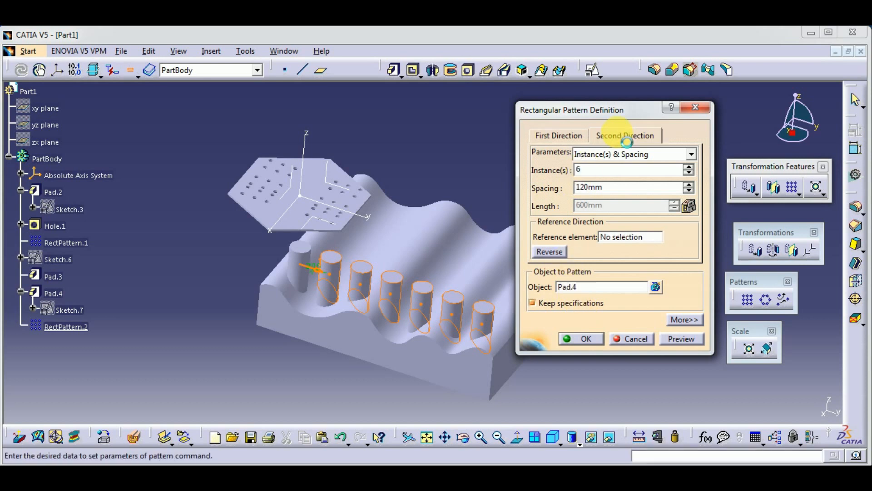
pyautogui.moveTo(464, 206); pyautogui.dragTo(397, 220, button='middle')
pyautogui.click(621, 238)
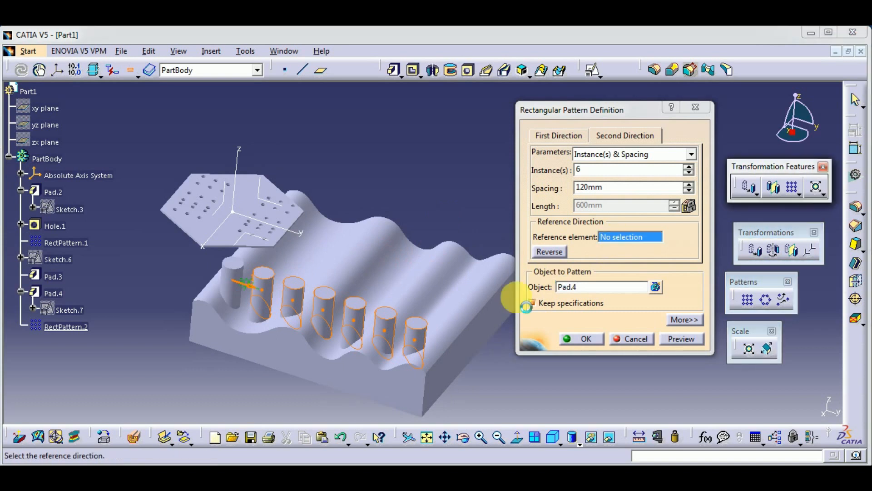
pyautogui.click(473, 318)
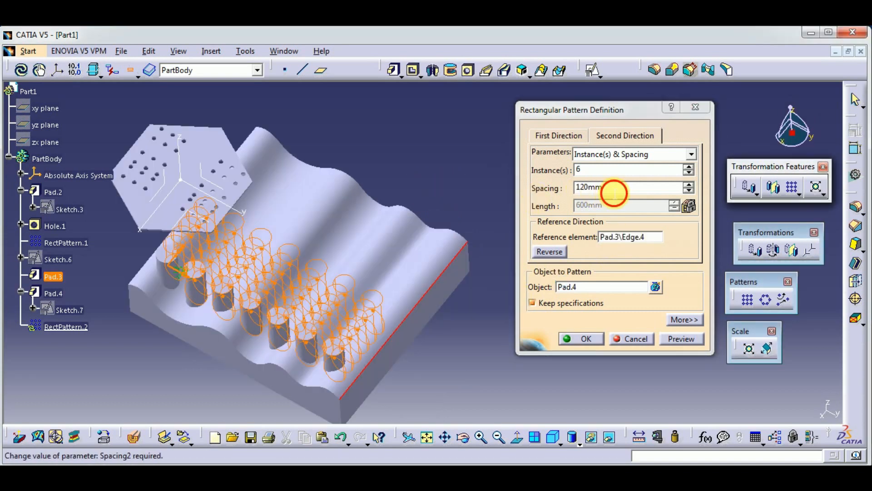
# - Preview a second-direction spacing of 200 mm, increase it to 300 mm and apply the edited cylinder pattern
pyautogui.moveTo(614, 193); pyautogui.dragTo(562, 191)
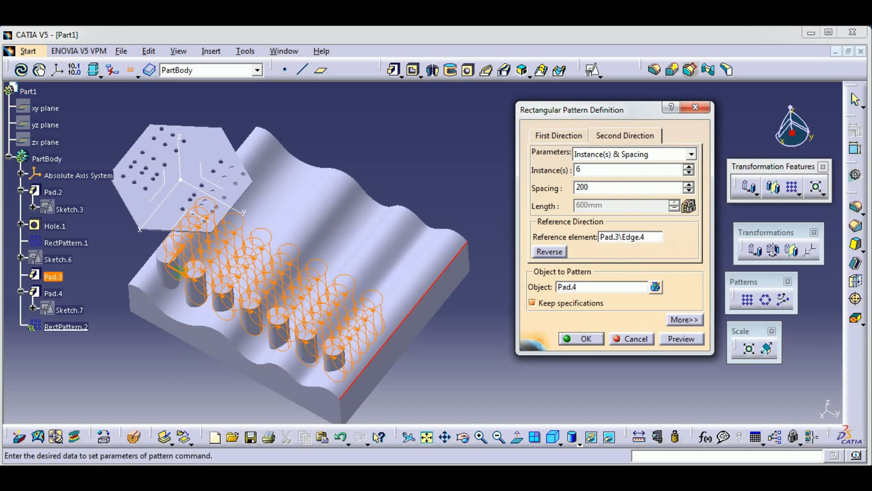
pyautogui.click(681, 338)
pyautogui.moveTo(609, 189); pyautogui.dragTo(562, 201)
pyautogui.write('300')
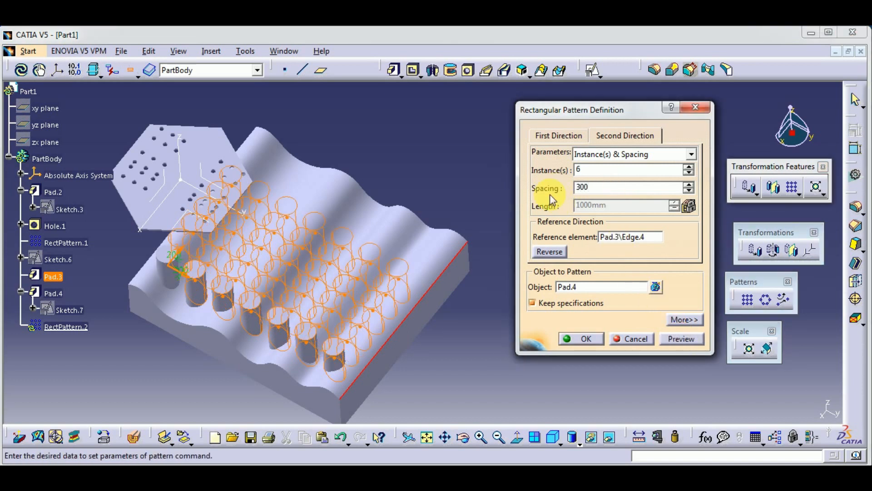
pyautogui.click(674, 340)
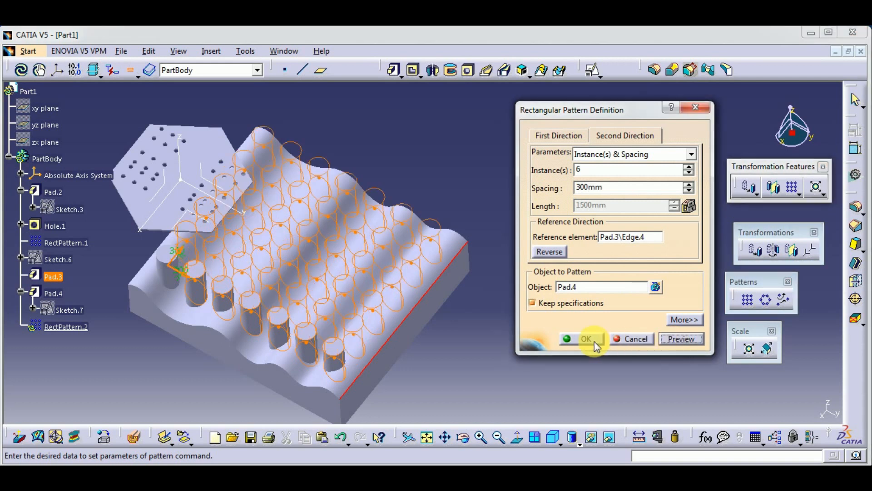
pyautogui.click(583, 339)
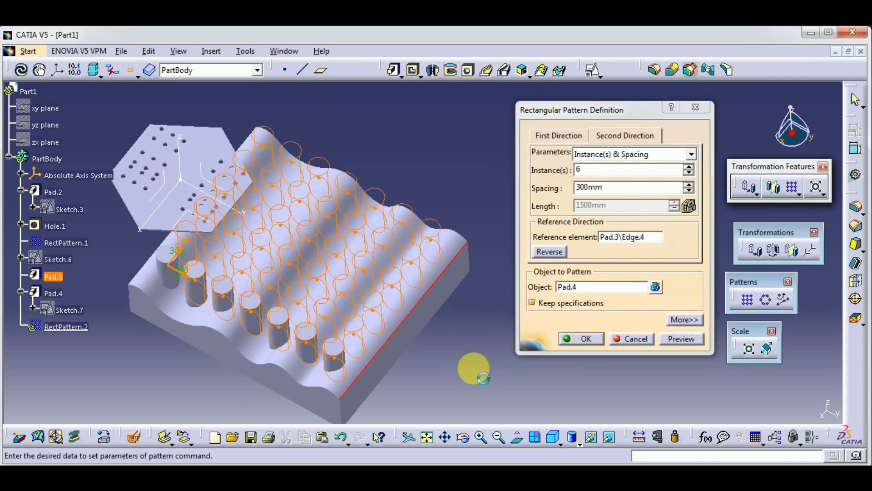
pyautogui.moveTo(429, 370); pyautogui.dragTo(499, 356, button='middle')
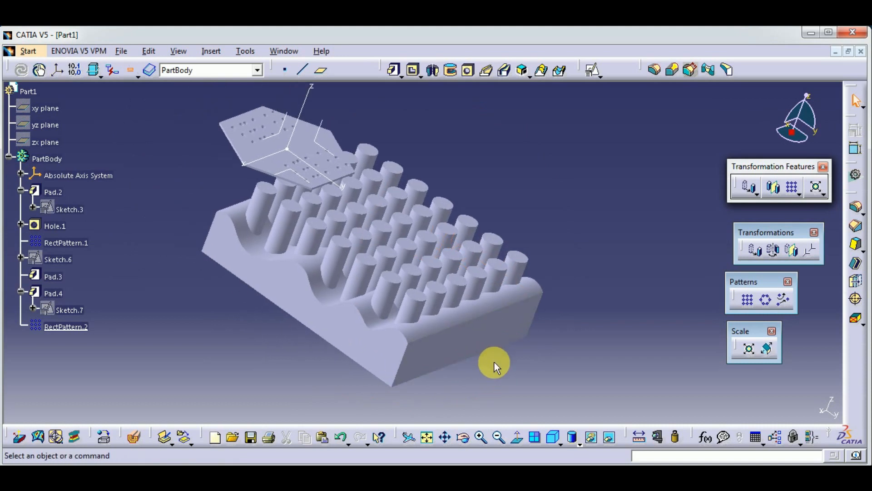
pyautogui.click(747, 299)
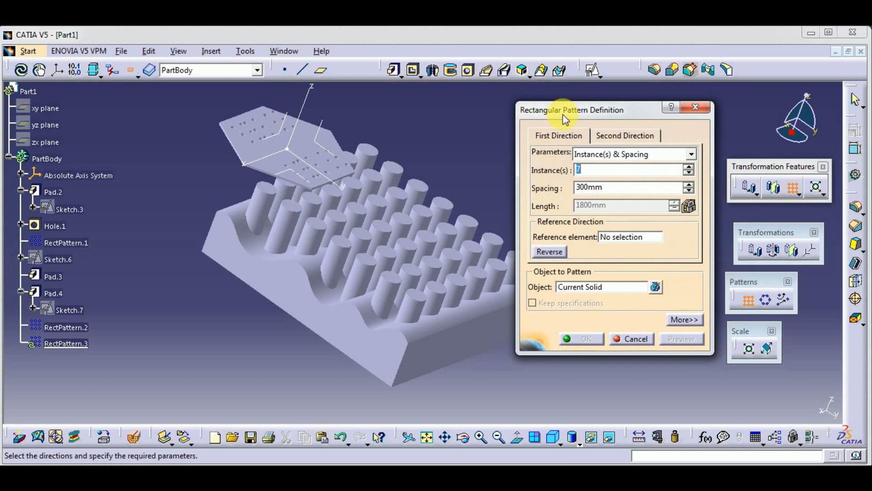
pyautogui.click(638, 339)
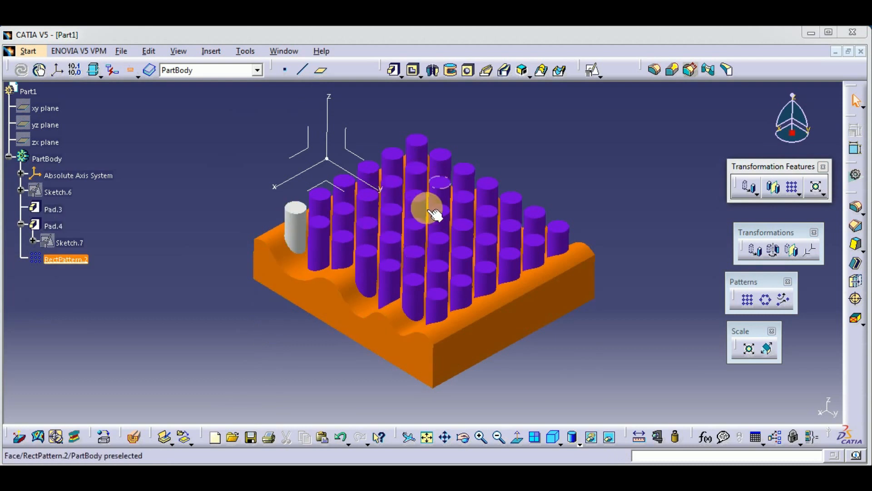
pyautogui.moveTo(366, 353); pyautogui.dragTo(313, 317, button='middle')
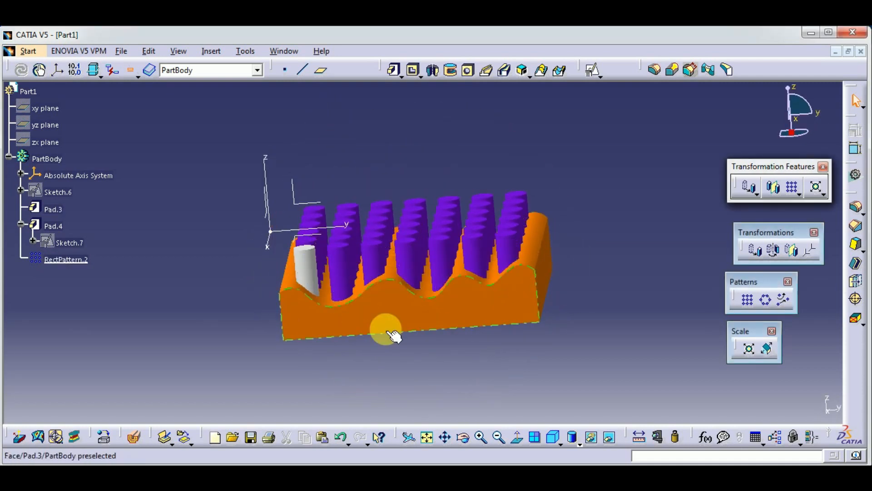
pyautogui.moveTo(463, 346); pyautogui.dragTo(415, 364, button='middle')
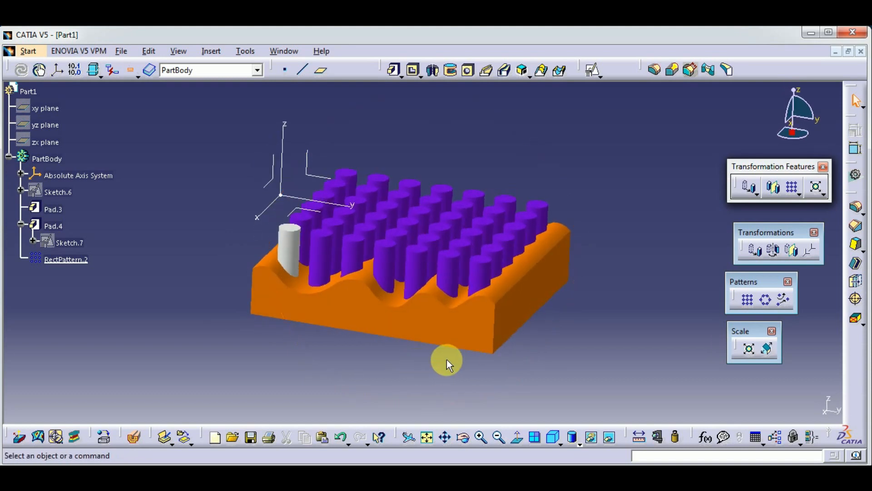
pyautogui.click(554, 440)
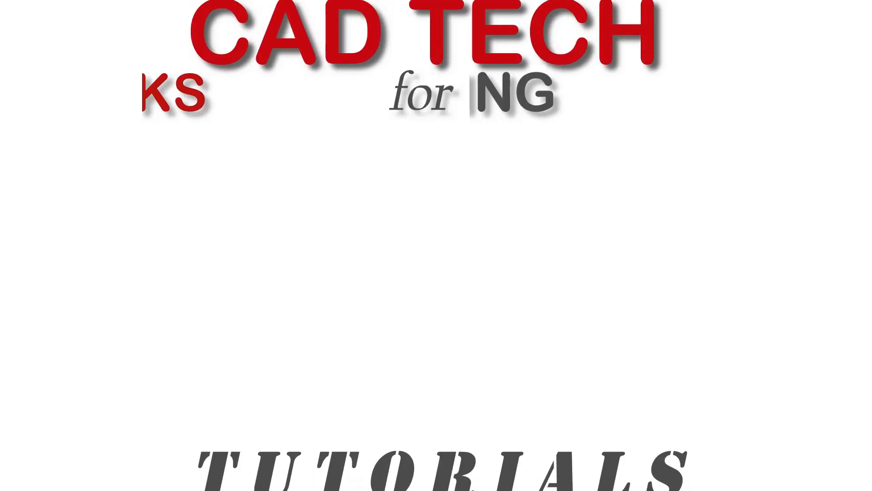